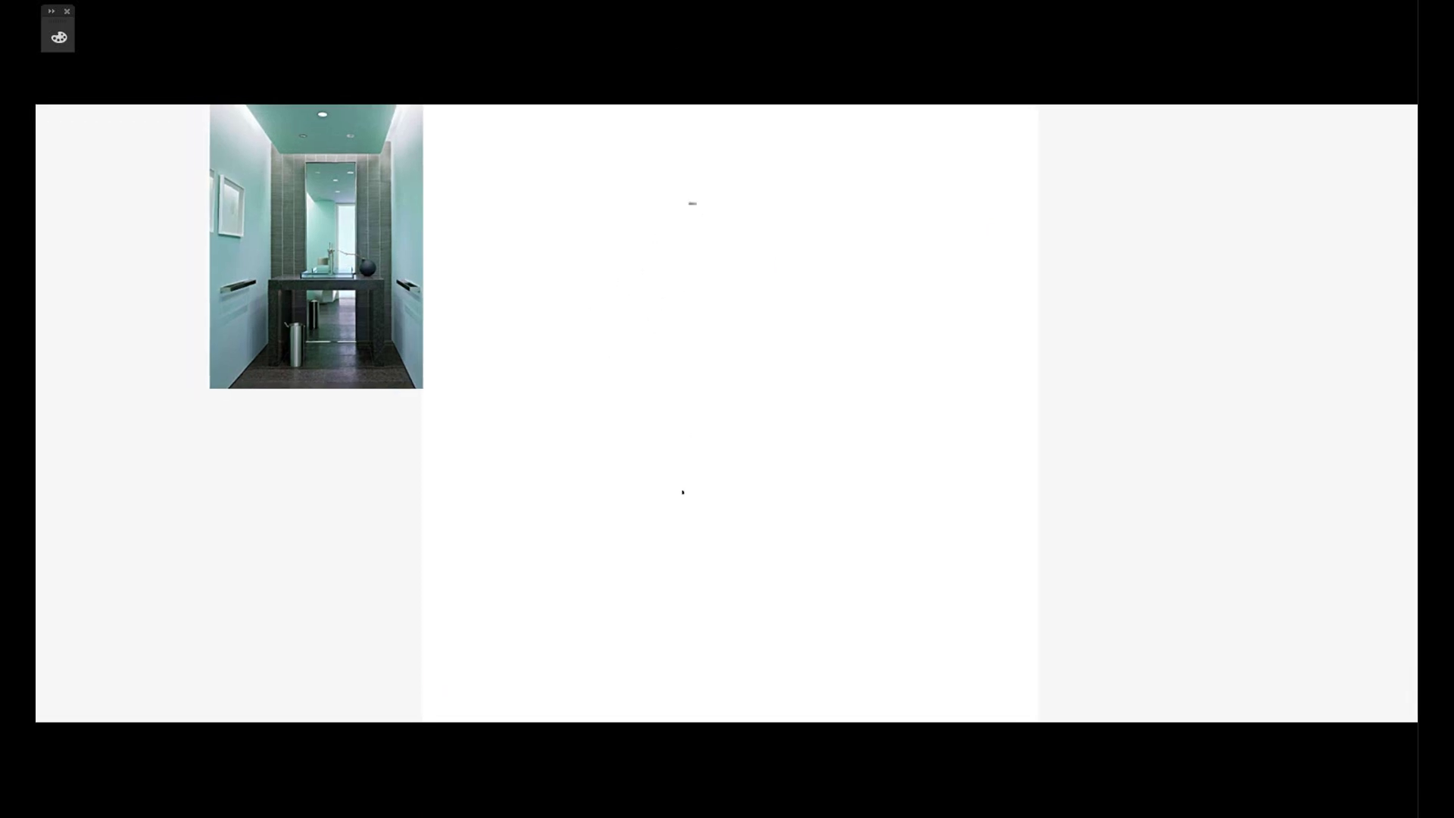
# Draw the back-wall rectangle, redrawing its top edge at full width.
pyautogui.moveTo(648, 203)
pyautogui.mouseDown()
pyautogui.moveTo(647, 523)
pyautogui.moveTo(829, 524)
pyautogui.mouseUp()
pyautogui.moveTo(837, 201); pyautogui.dragTo(837, 534)
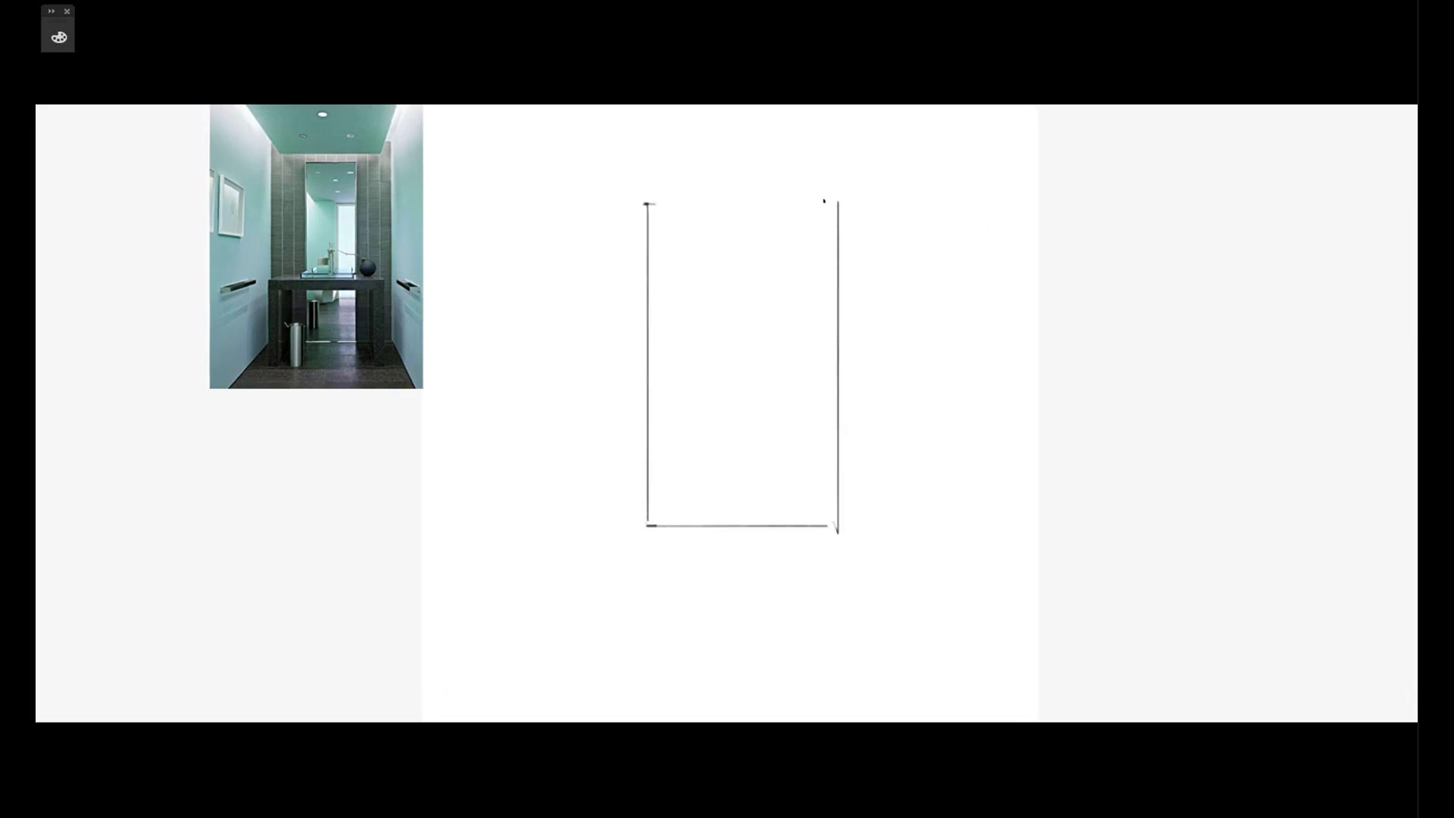
pyautogui.moveTo(655, 208); pyautogui.dragTo(757, 208)
pyautogui.hotkey('ctrl', 'z')
pyautogui.moveTo(654, 212); pyautogui.dragTo(836, 213)
# Add the ceiling lines, the mirror's top and sides, and the side-wall edges with floor diagonals.
pyautogui.moveTo(626, 159); pyautogui.dragTo(660, 204)
pyautogui.moveTo(606, 152); pyautogui.dragTo(856, 152)
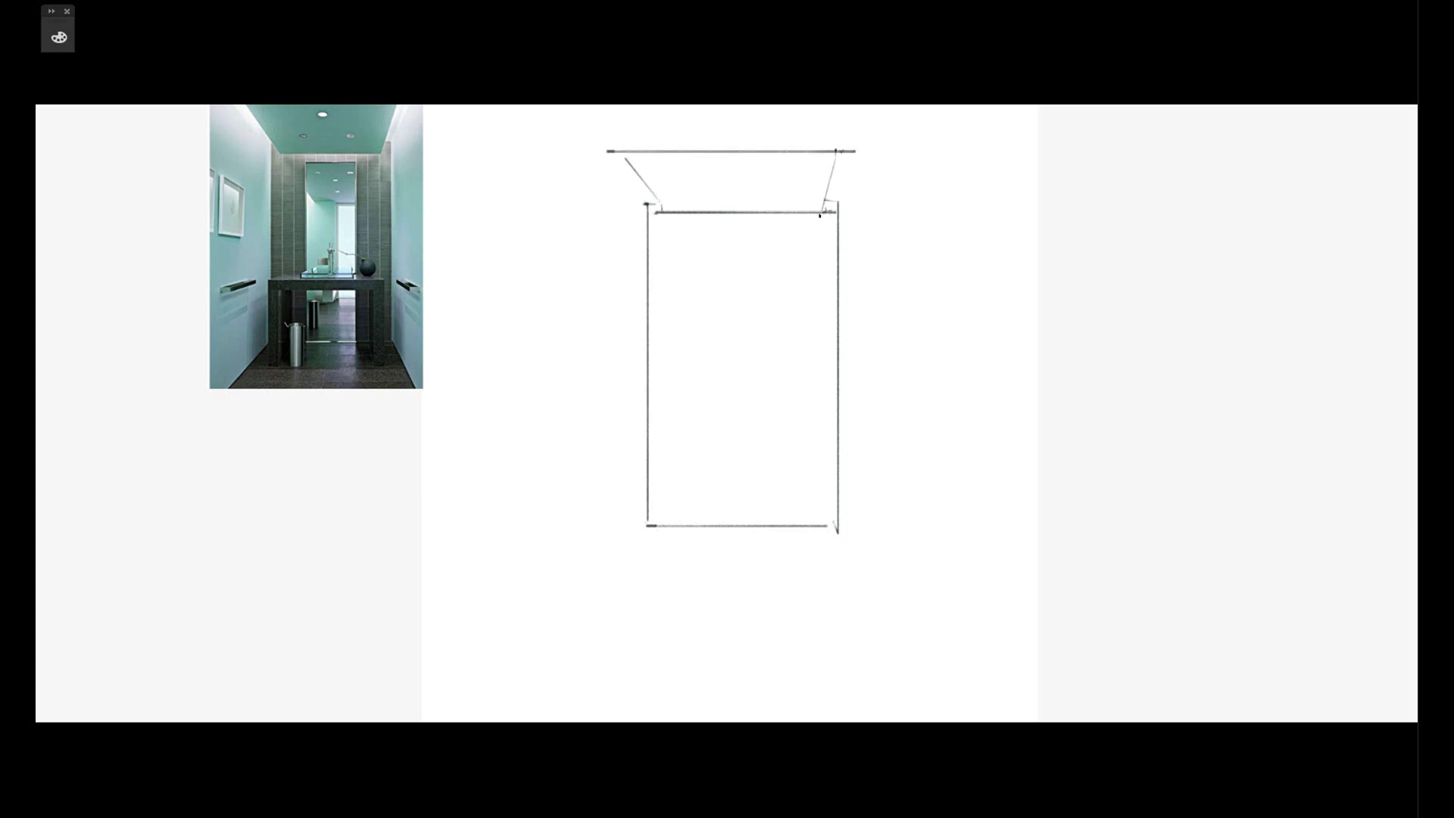
pyautogui.moveTo(705, 232); pyautogui.dragTo(791, 231)
pyautogui.moveTo(709, 231); pyautogui.dragTo(709, 503)
pyautogui.moveTo(771, 227); pyautogui.dragTo(775, 521)
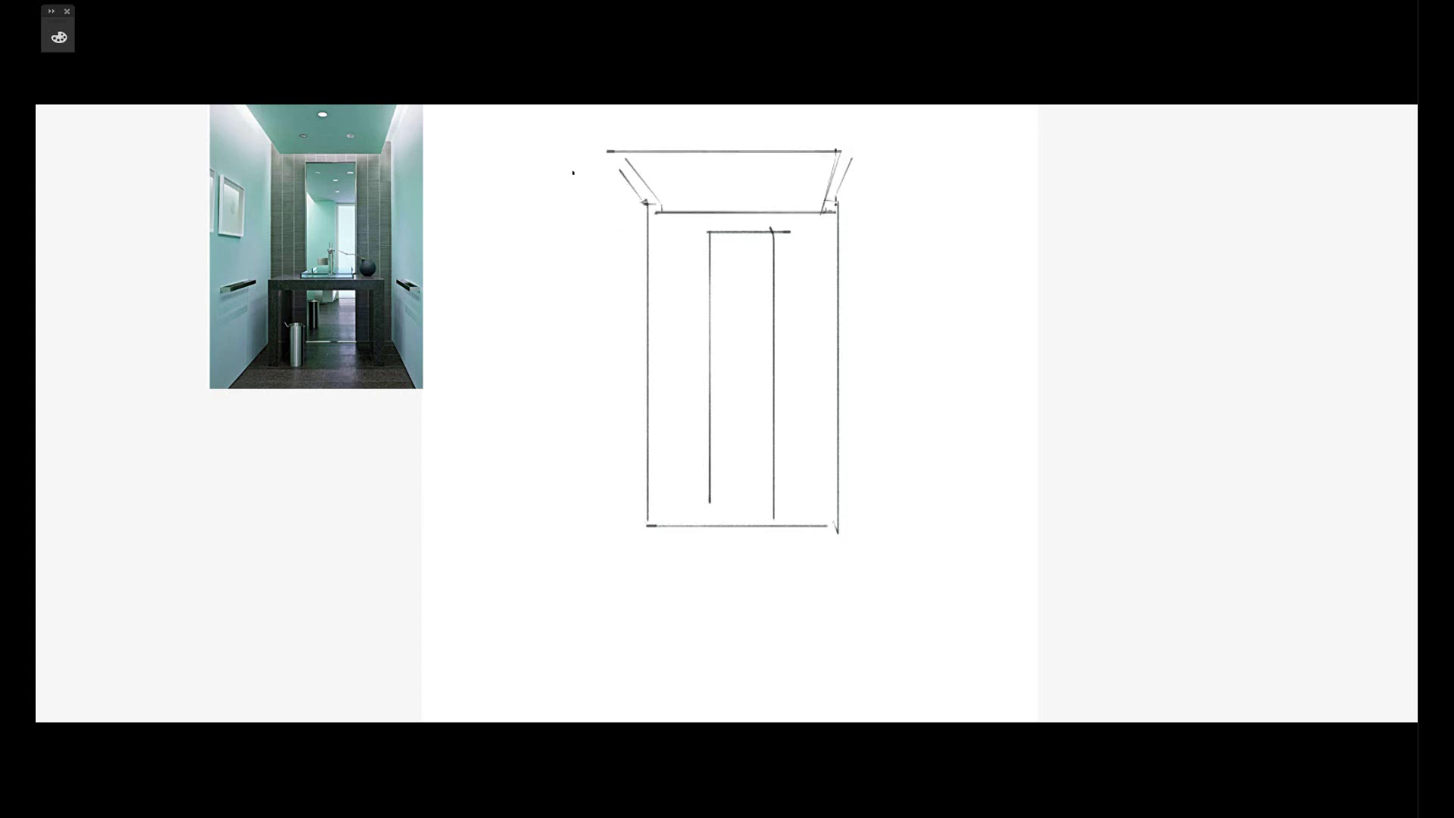
pyautogui.moveTo(573, 173)
pyautogui.mouseDown()
pyautogui.moveTo(621, 634)
pyautogui.moveTo(832, 599)
pyautogui.moveTo(839, 532)
pyautogui.mouseUp()
pyautogui.moveTo(888, 643); pyautogui.dragTo(888, 202)
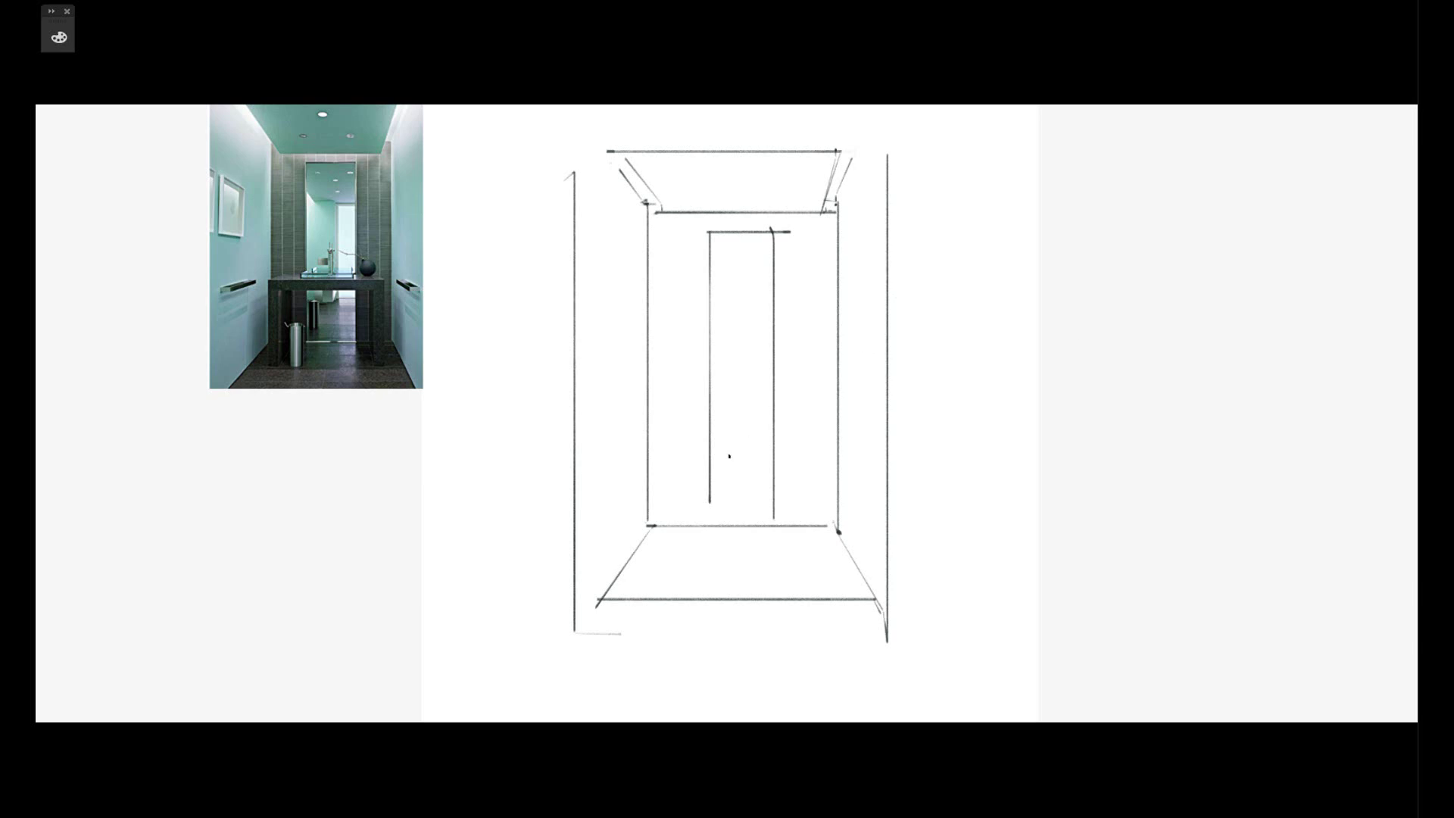
# Draw the table top, legs and underside, redoing the misplaced strokes.
pyautogui.moveTo(660, 414); pyautogui.dragTo(815, 413)
pyautogui.hotkey('ctrl', 'z')
pyautogui.moveTo(669, 417); pyautogui.dragTo(824, 426)
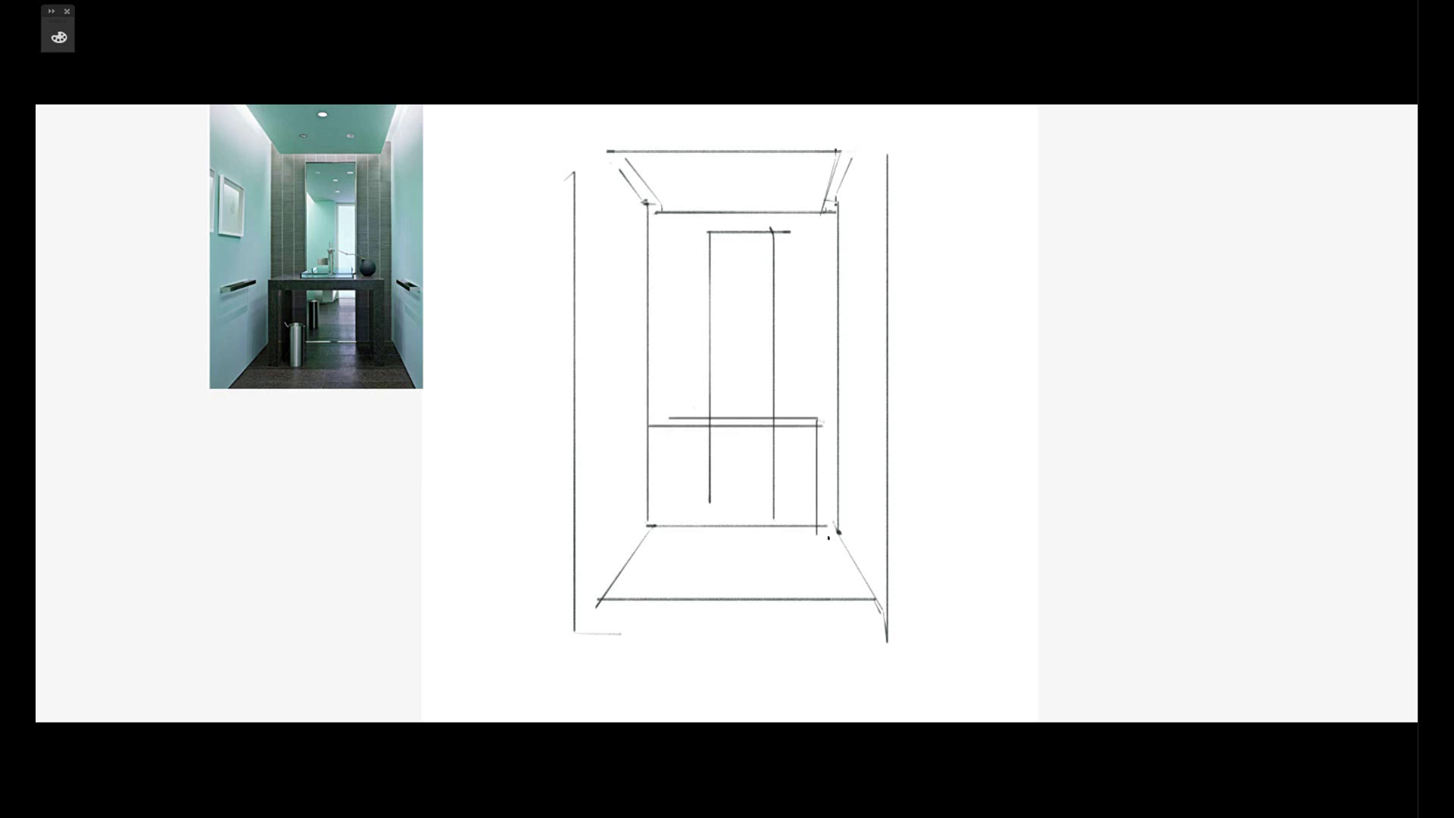
pyautogui.moveTo(639, 426); pyautogui.dragTo(640, 551)
pyautogui.hotkey('ctrl', 'z')
pyautogui.moveTo(658, 428); pyautogui.dragTo(659, 536)
pyautogui.moveTo(669, 442)
pyautogui.mouseDown()
pyautogui.moveTo(669, 537)
pyautogui.moveTo(807, 441)
pyautogui.mouseUp()
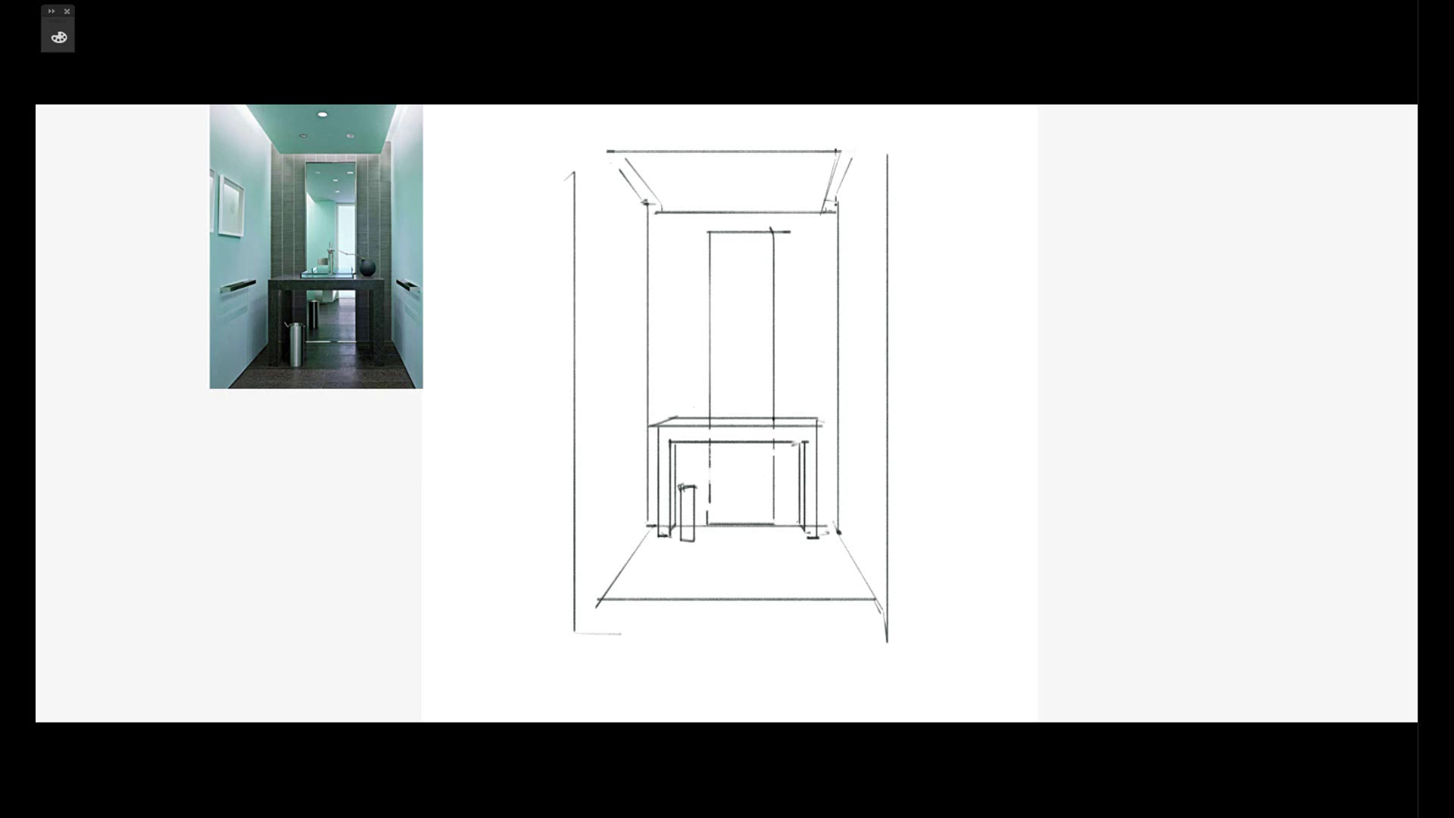
# Nudge the sketch right, add a line above the table top, and draw the wall picture frame edges.
pyautogui.press('Right')
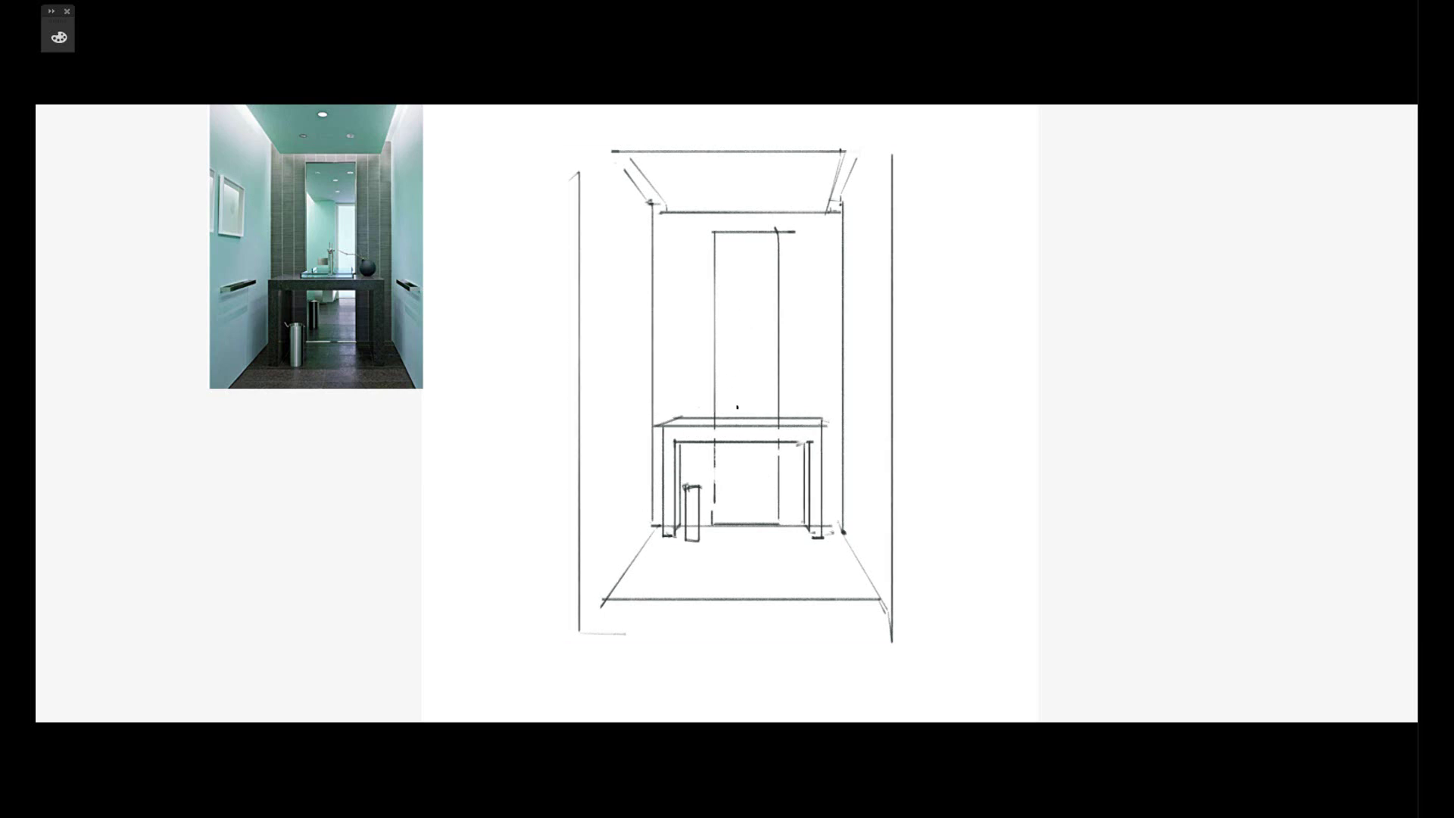
pyautogui.moveTo(707, 413); pyautogui.dragTo(785, 413)
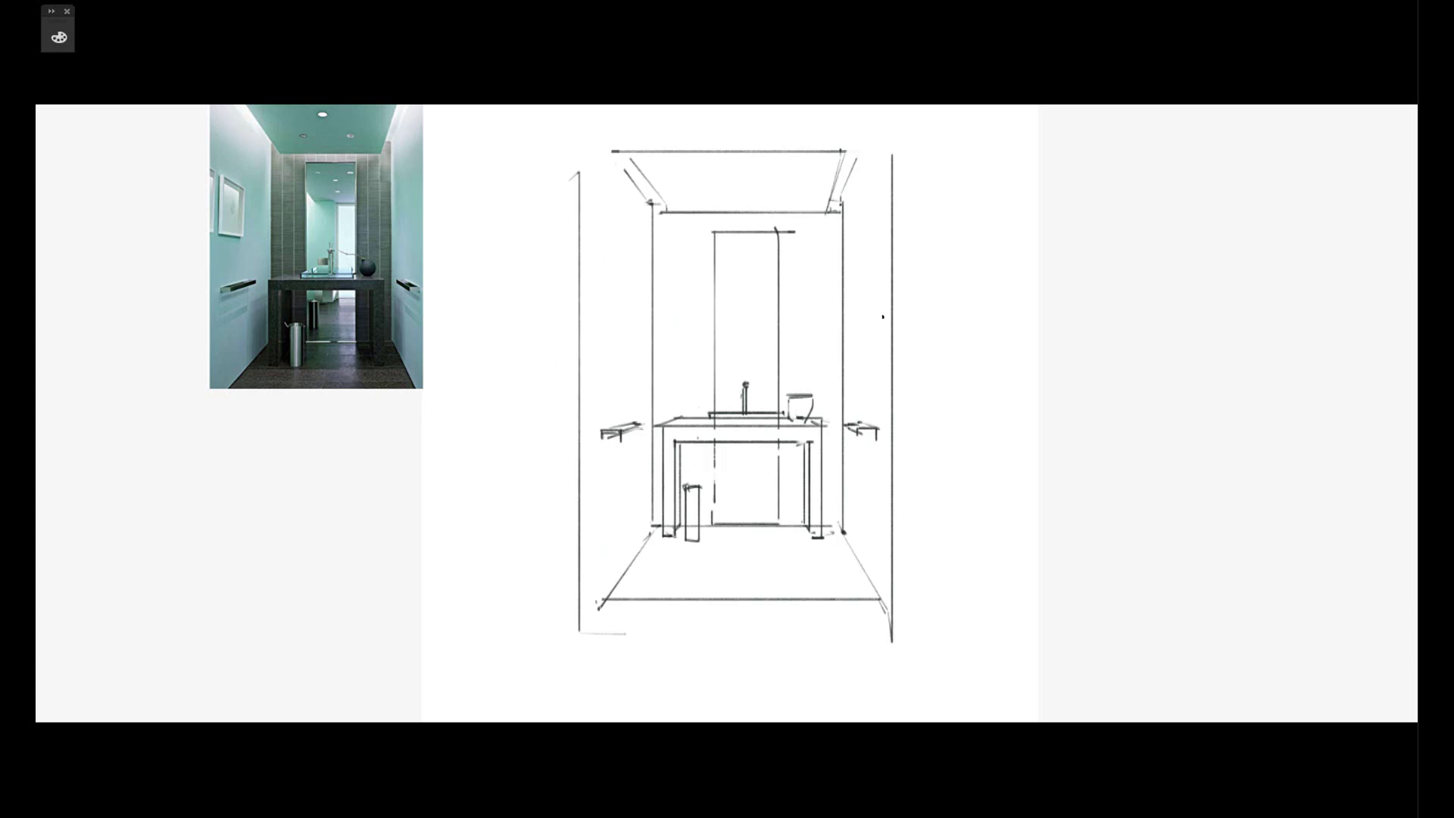
pyautogui.moveTo(808, 449); pyautogui.dragTo(822, 405)
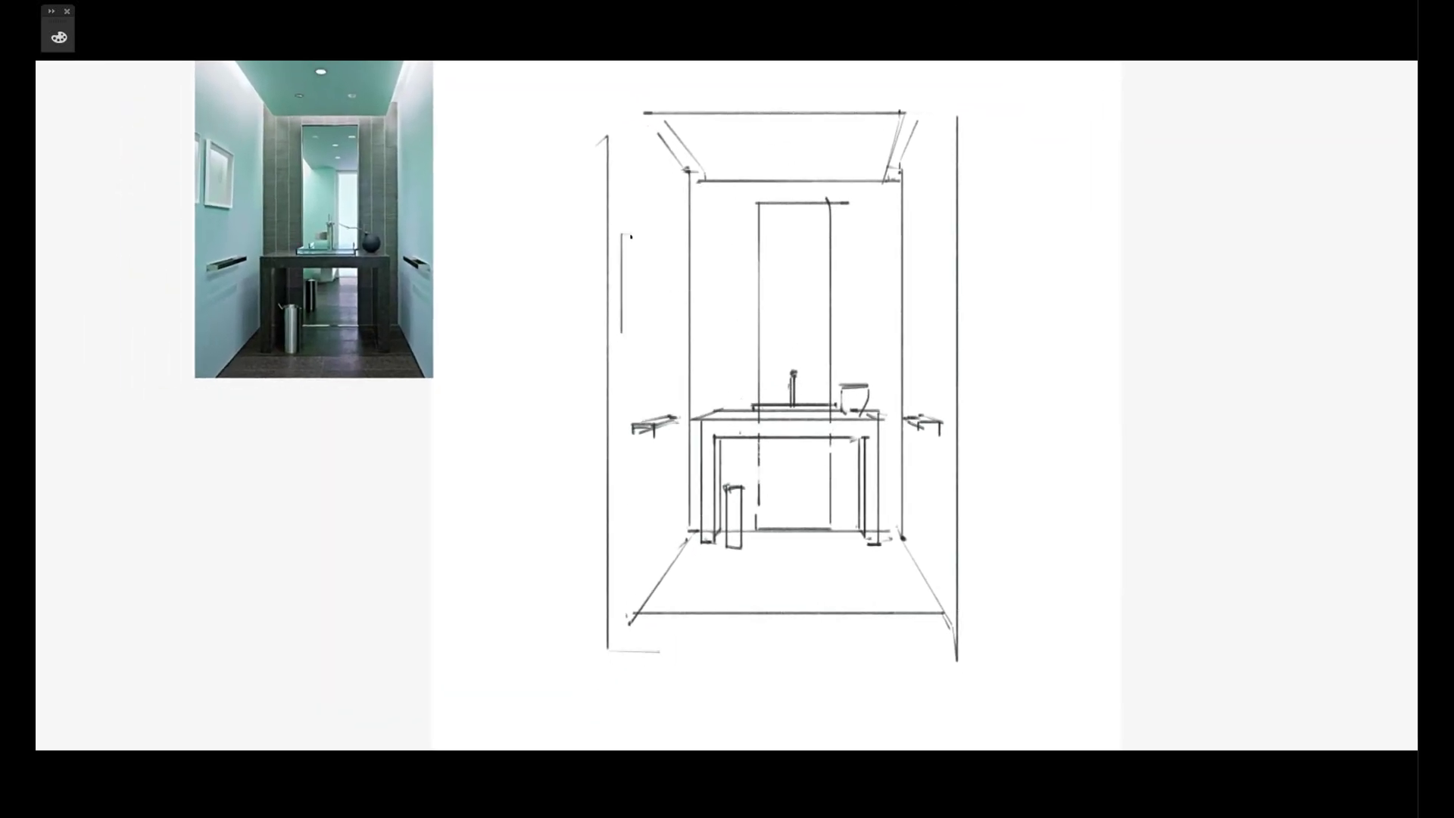
pyautogui.moveTo(654, 254); pyautogui.dragTo(655, 339)
pyautogui.moveTo(627, 237); pyautogui.dragTo(627, 332)
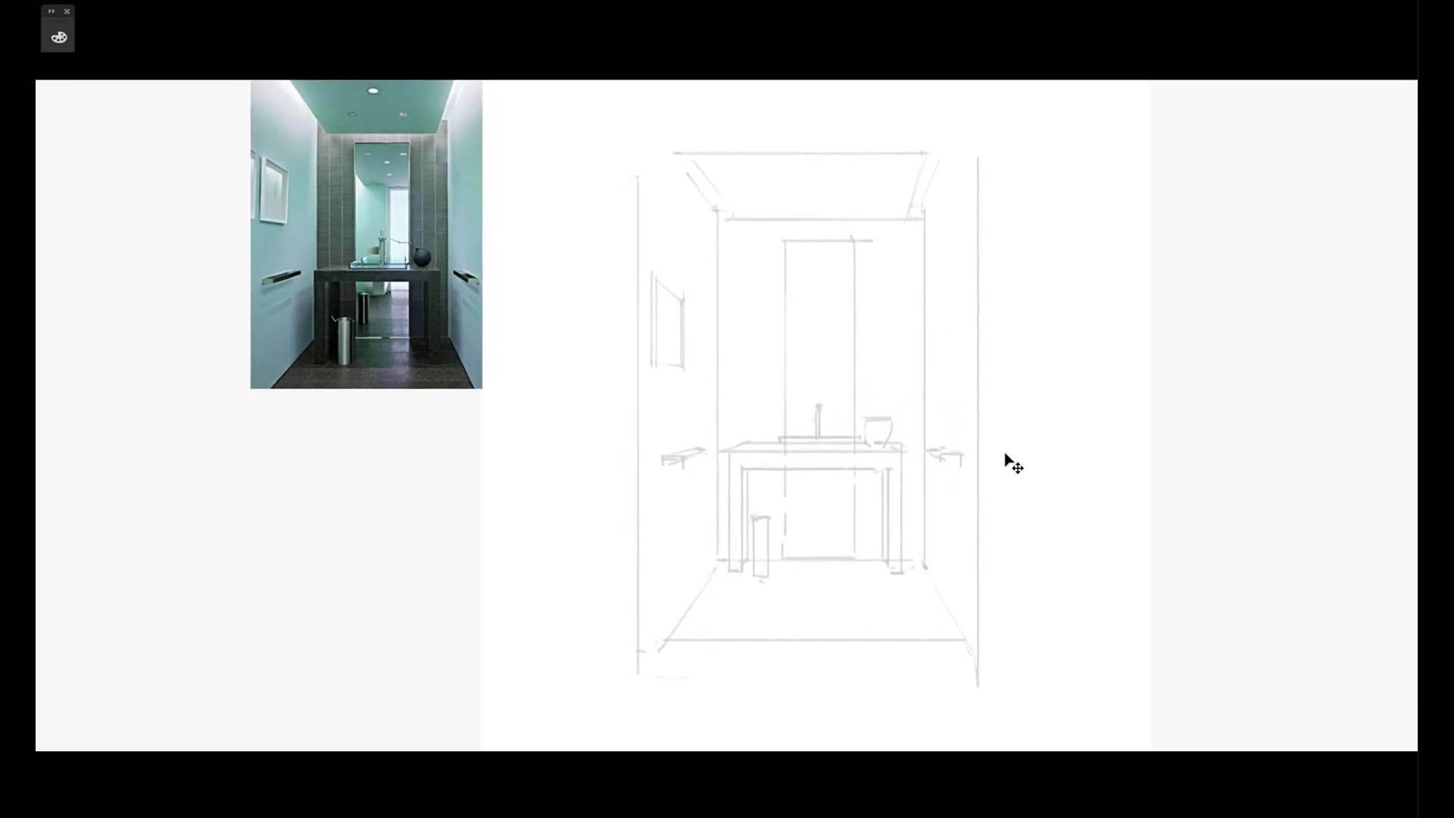
# Pick a marker brush preset and select the back-wall rectangle.
pyautogui.rightClick(764, 349)
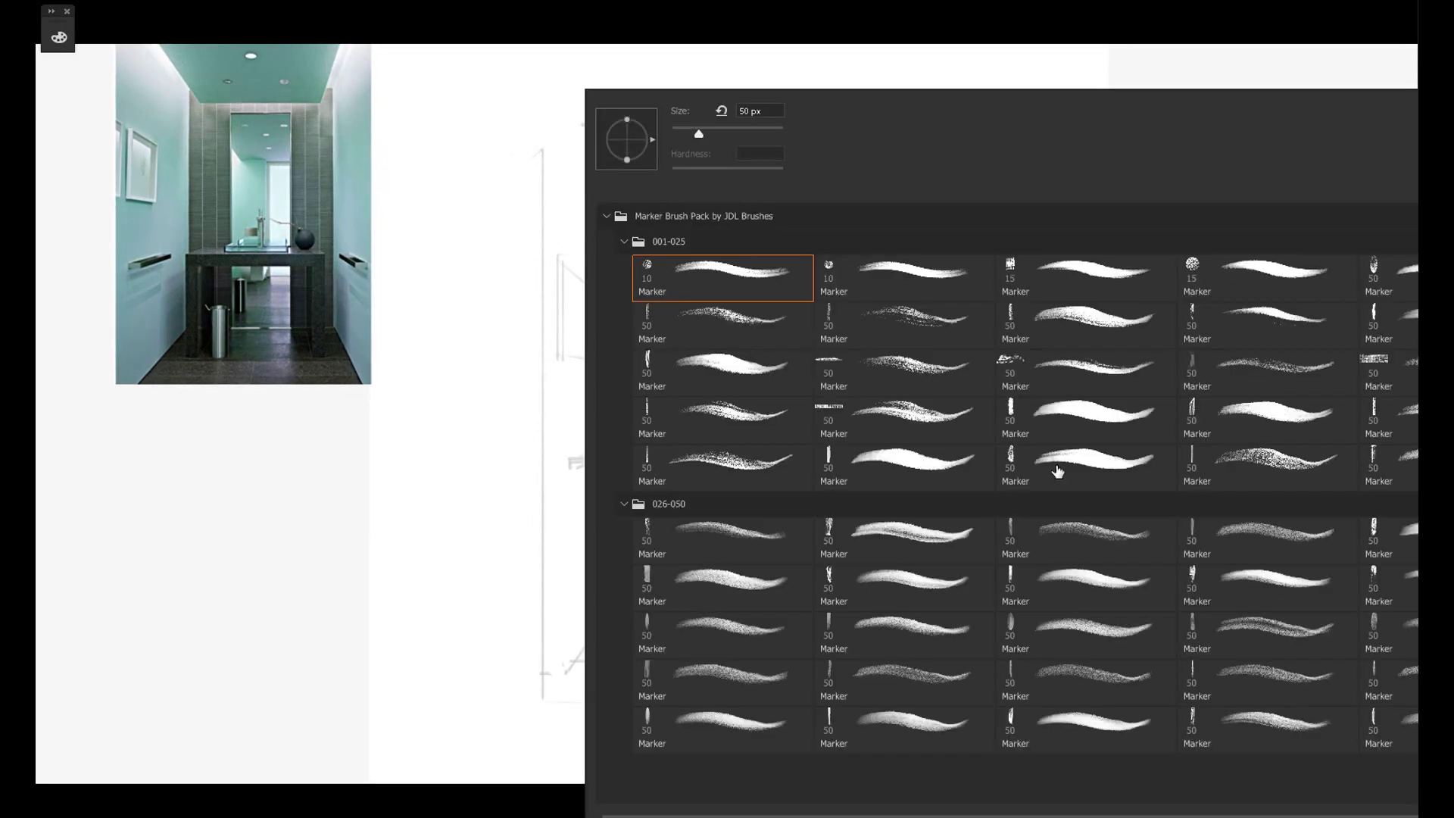
pyautogui.doubleClick(811, 376)
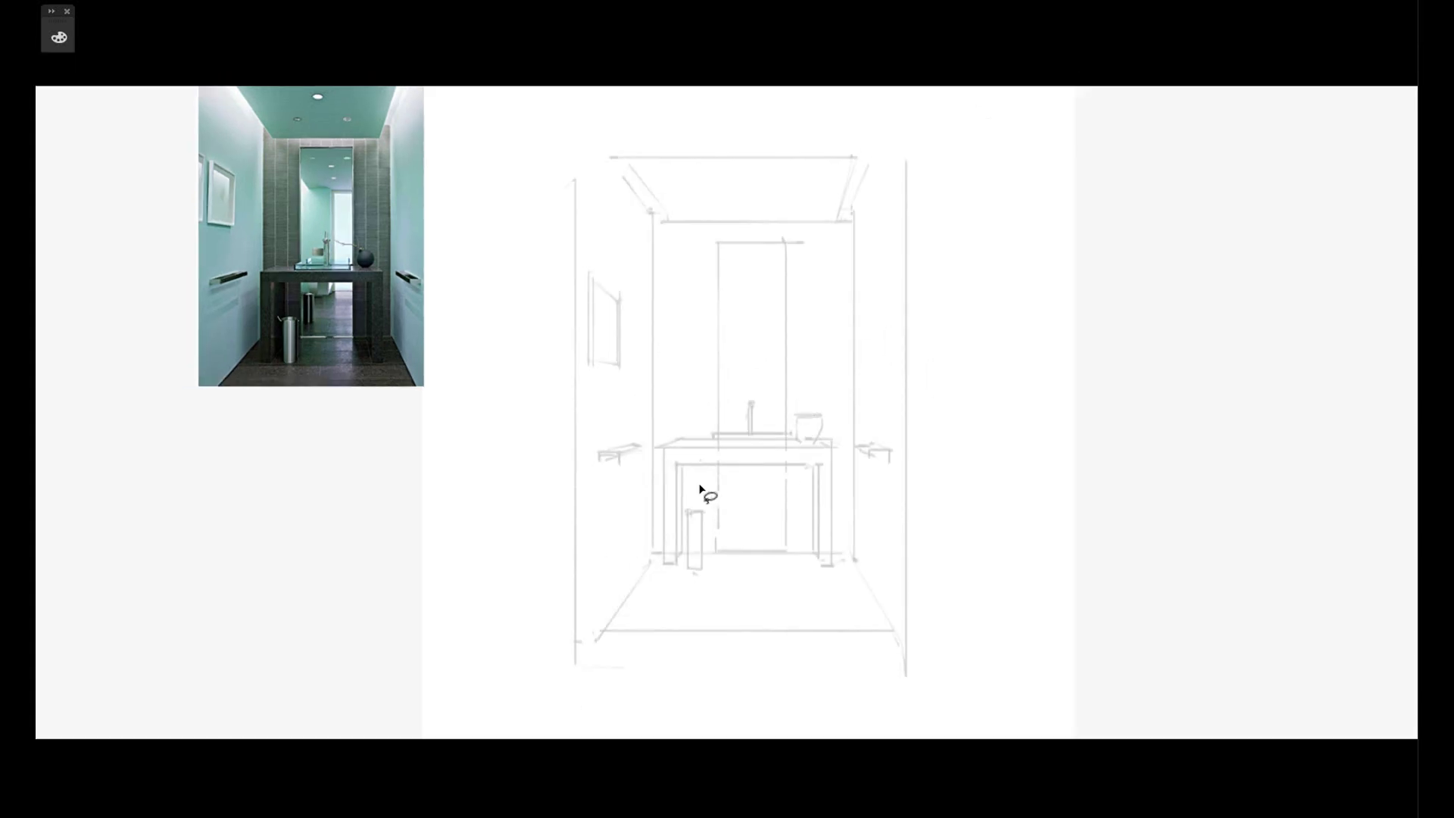
pyautogui.moveTo(653, 212); pyautogui.dragTo(855, 213)
pyautogui.click(854, 212)
pyautogui.click(854, 553)
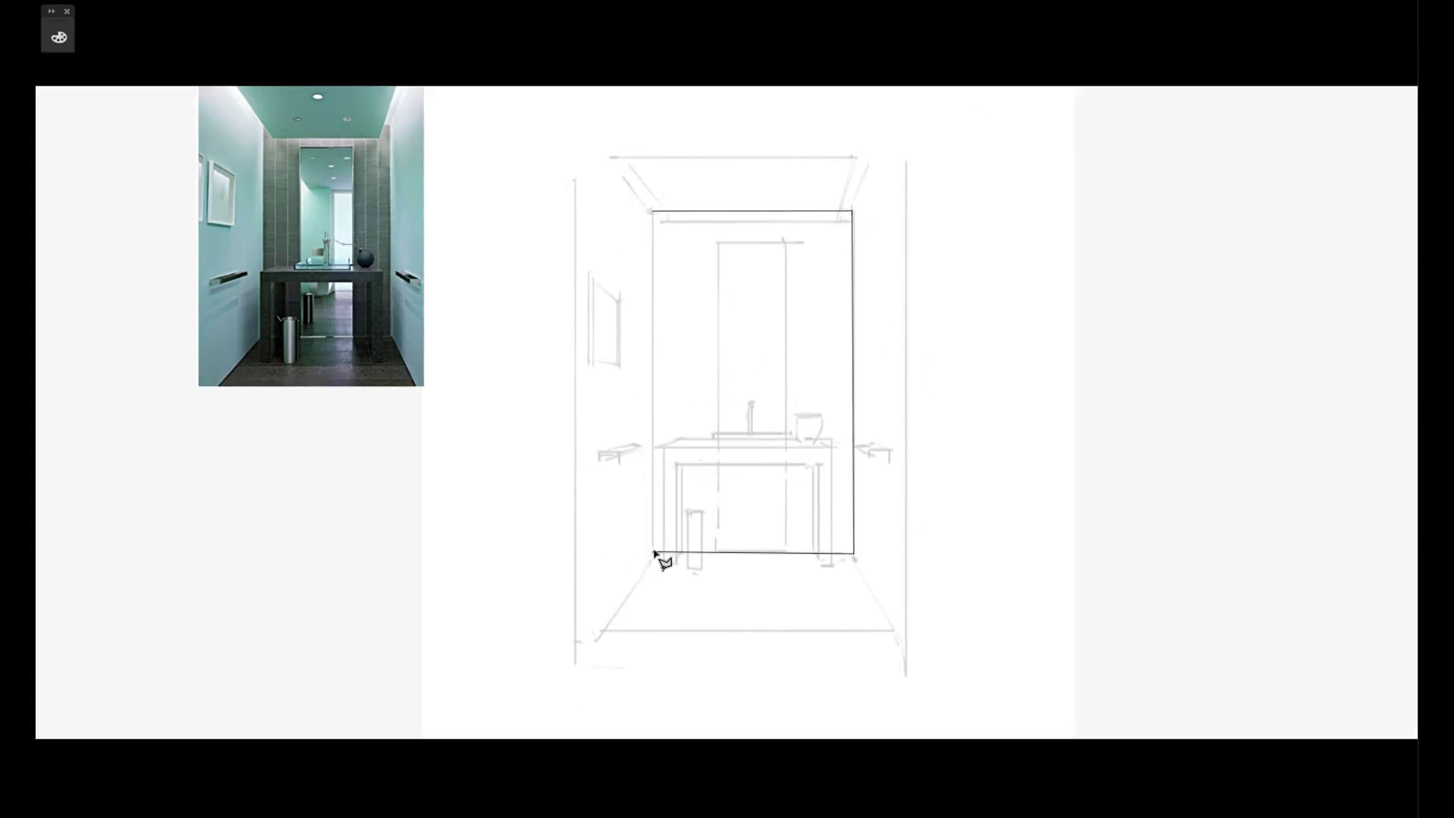
pyautogui.click(653, 552)
pyautogui.click(653, 211)
# Paint the back wall with the dark tile colour sampled from the photo.
pyautogui.press('b')
pyautogui.keyDown('alt'); pyautogui.click(363, 223); pyautogui.keyUp('alt')
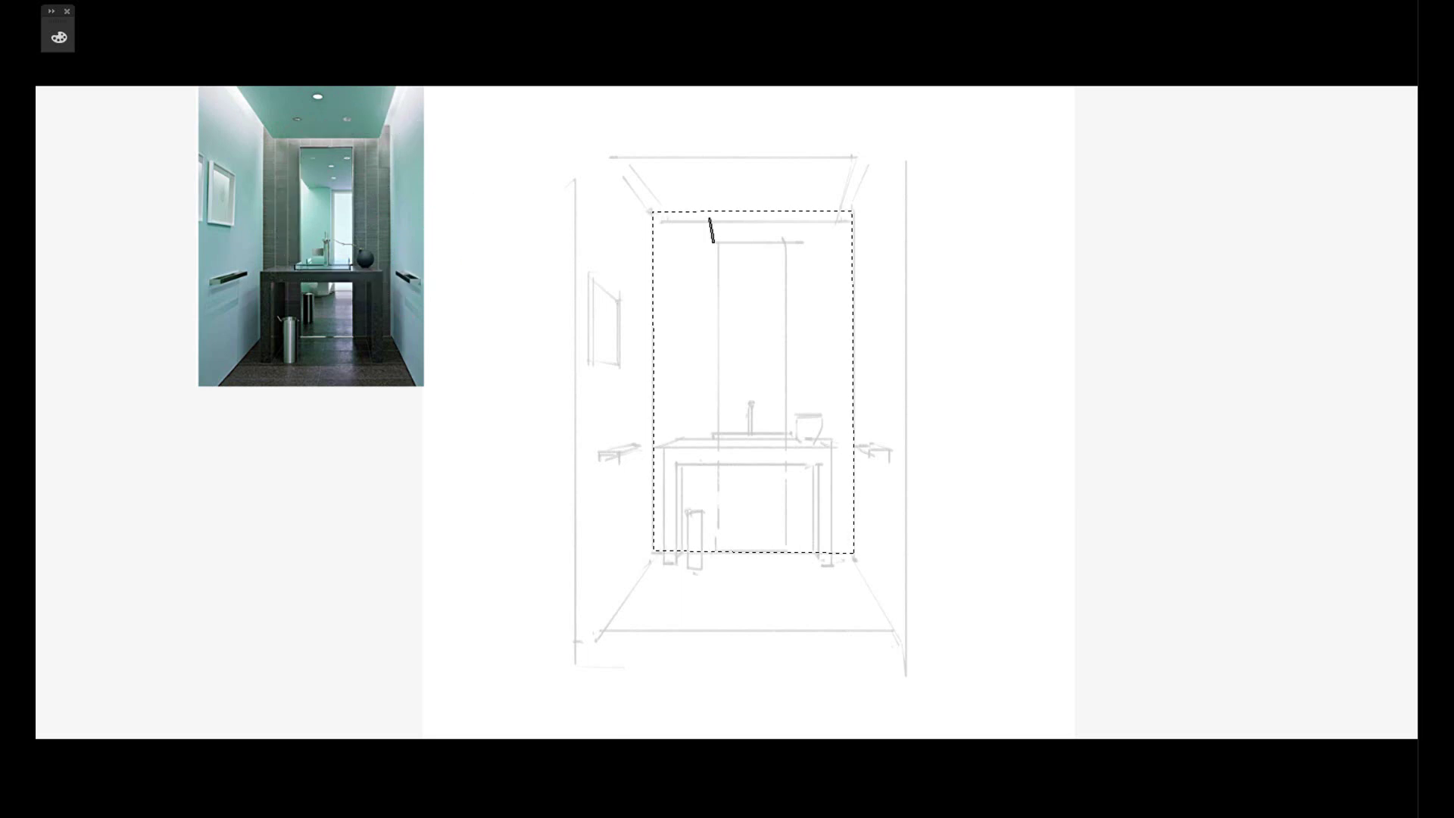
pyautogui.moveTo(710, 228)
pyautogui.mouseDown()
pyautogui.moveTo(640, 260)
pyautogui.moveTo(644, 319)
pyautogui.moveTo(864, 333)
pyautogui.mouseUp()
pyautogui.moveTo(648, 363)
pyautogui.mouseDown()
pyautogui.moveTo(880, 383)
pyautogui.moveTo(646, 412)
pyautogui.moveTo(781, 472)
pyautogui.moveTo(653, 493)
pyautogui.moveTo(852, 523)
pyautogui.moveTo(646, 520)
pyautogui.moveTo(643, 551)
pyautogui.moveTo(854, 539)
pyautogui.mouseUp()
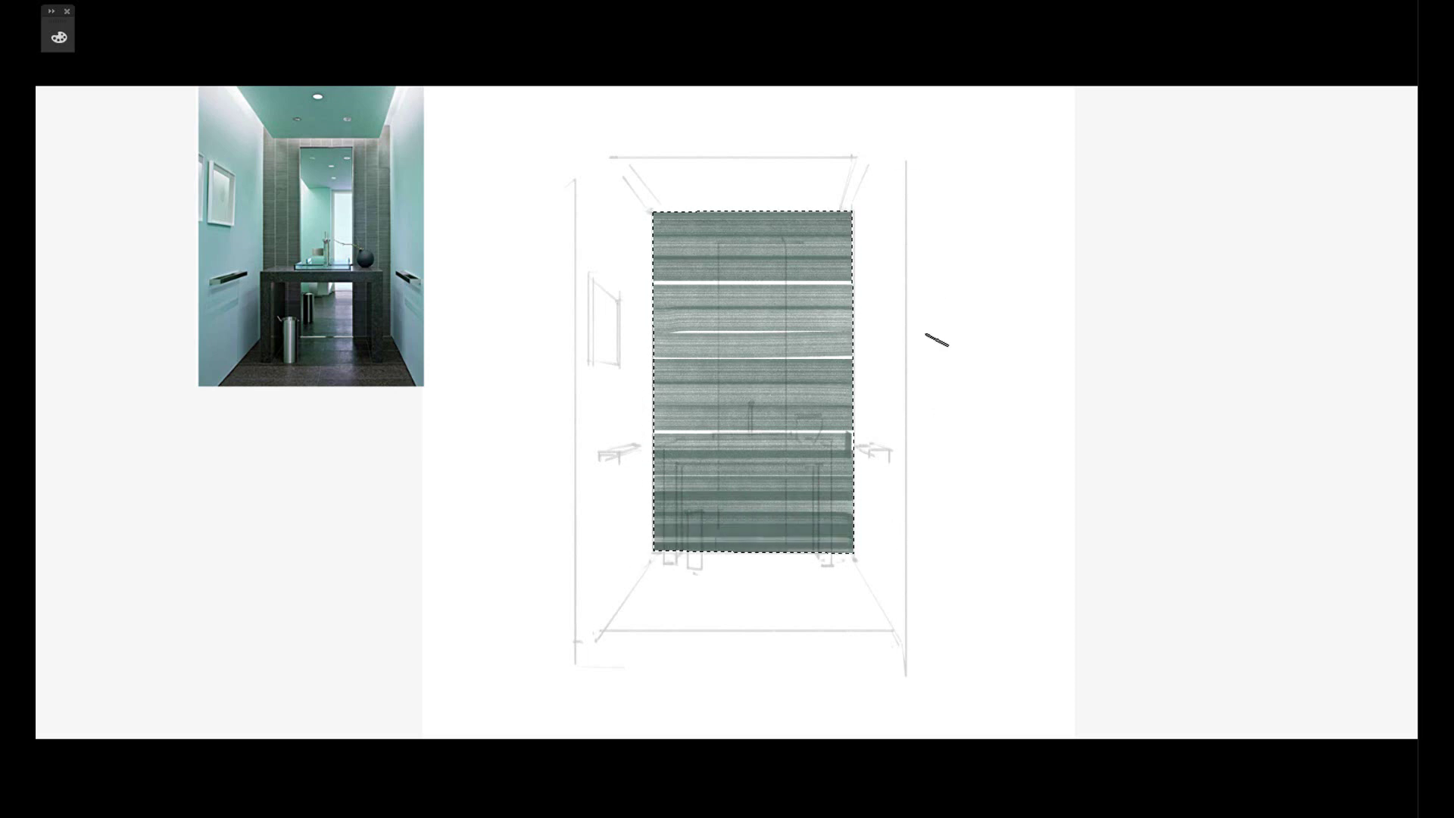
pyautogui.hotkey('ctrl', 'd')
# Select the ceiling trapezoid with the Polygonal Lasso.
pyautogui.press('l')
pyautogui.click(615, 157)
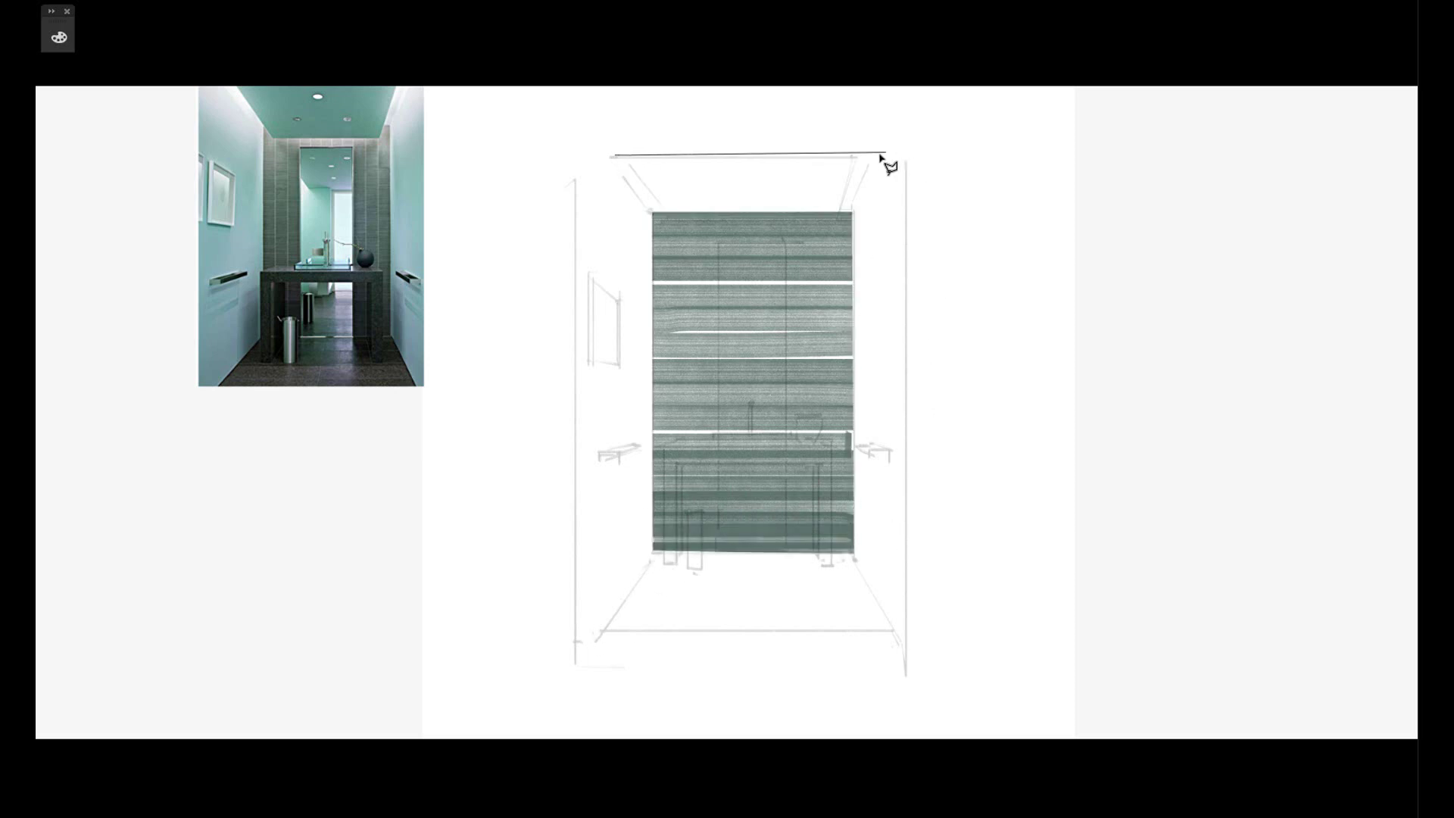
pyautogui.click(854, 157)
pyautogui.click(837, 221)
pyautogui.click(663, 221)
pyautogui.click(615, 157)
# Paint the ceiling with the photo's teal, repainting its right part, then deselect.
pyautogui.press('i')
pyautogui.click(316, 111)
pyautogui.press('b')
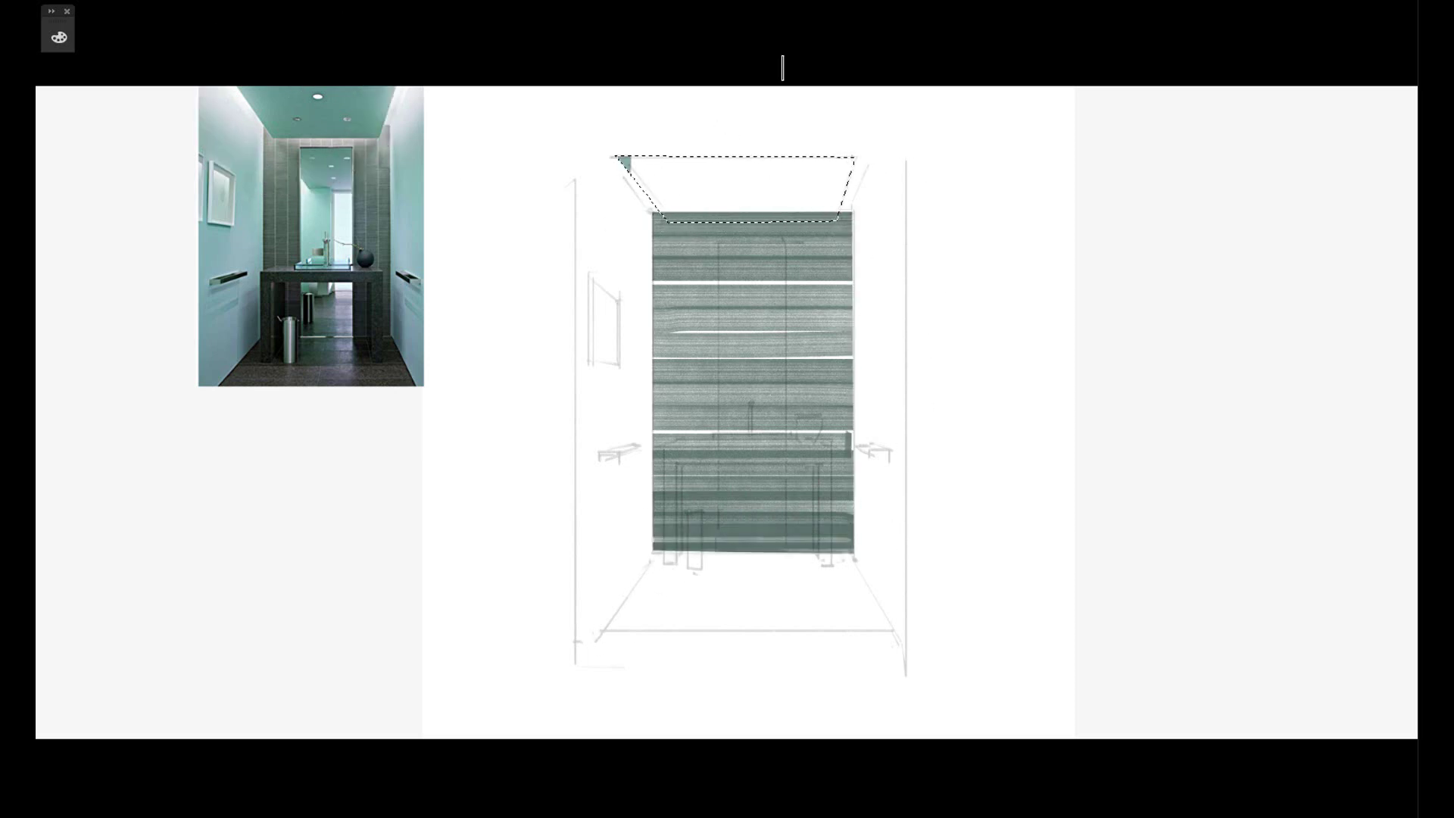
pyautogui.moveTo(610, 155)
pyautogui.mouseDown()
pyautogui.moveTo(694, 273)
pyautogui.moveTo(758, 232)
pyautogui.moveTo(845, 250)
pyautogui.moveTo(861, 133)
pyautogui.moveTo(616, 153)
pyautogui.moveTo(667, 174)
pyautogui.moveTo(846, 176)
pyautogui.mouseUp()
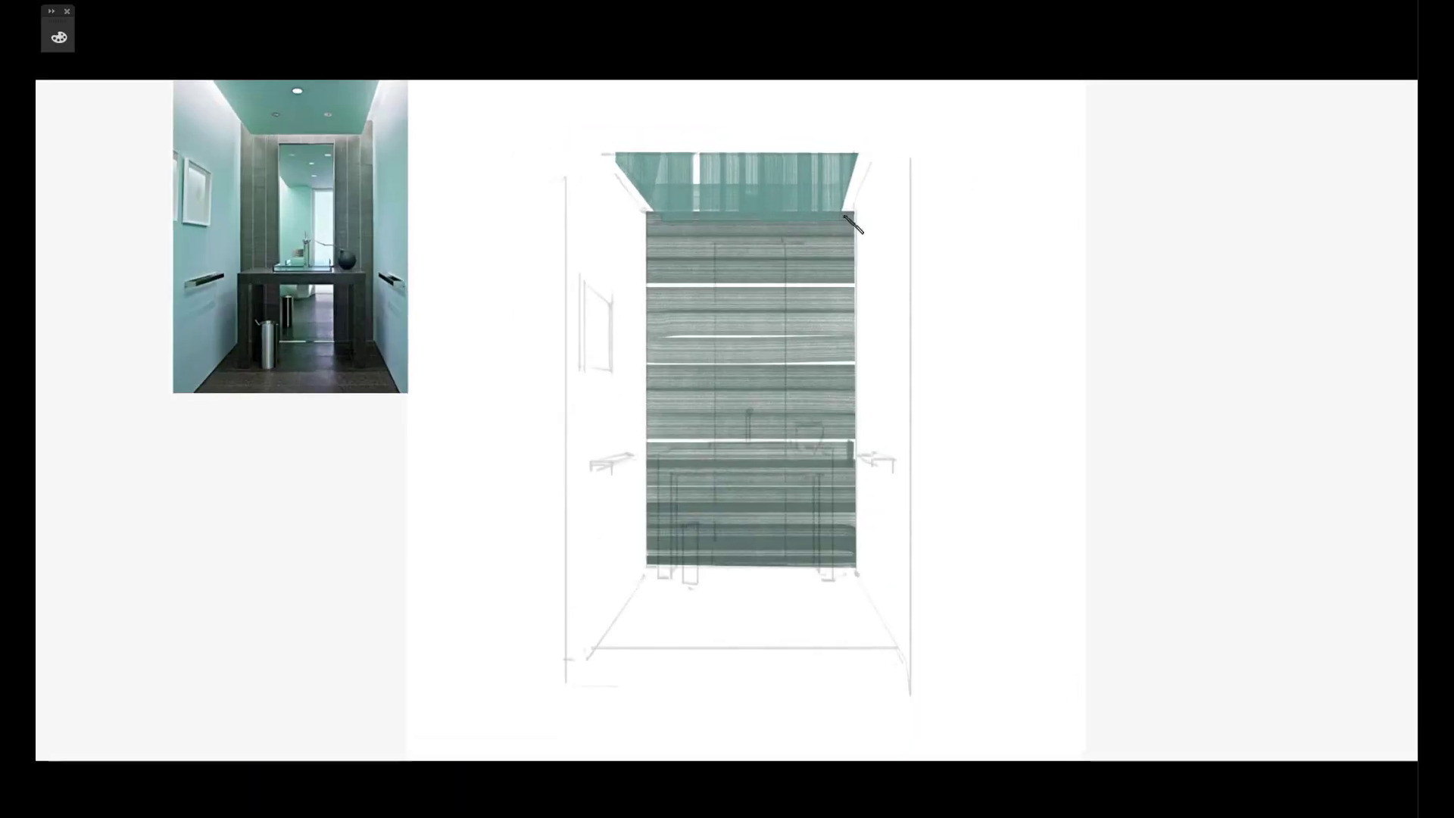
pyautogui.hotkey('ctrl', 'alt', 'z')
pyautogui.hotkey('ctrl', 'alt', 'z')
pyautogui.hotkey('ctrl', 'alt', 'z')
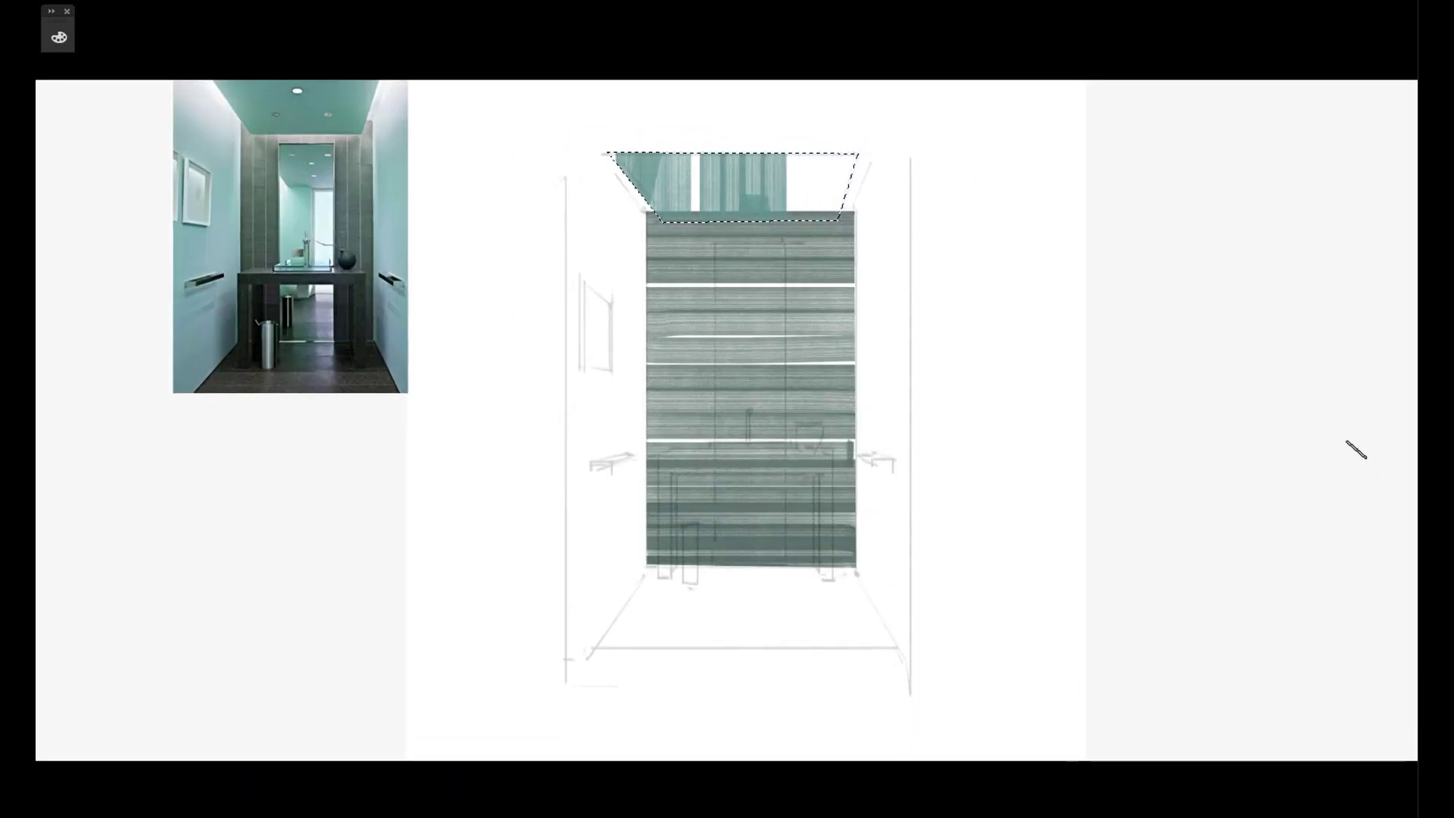
pyautogui.moveTo(773, 174)
pyautogui.mouseDown()
pyautogui.moveTo(875, 144)
pyautogui.moveTo(791, 146)
pyautogui.moveTo(877, 139)
pyautogui.moveTo(837, 153)
pyautogui.mouseUp()
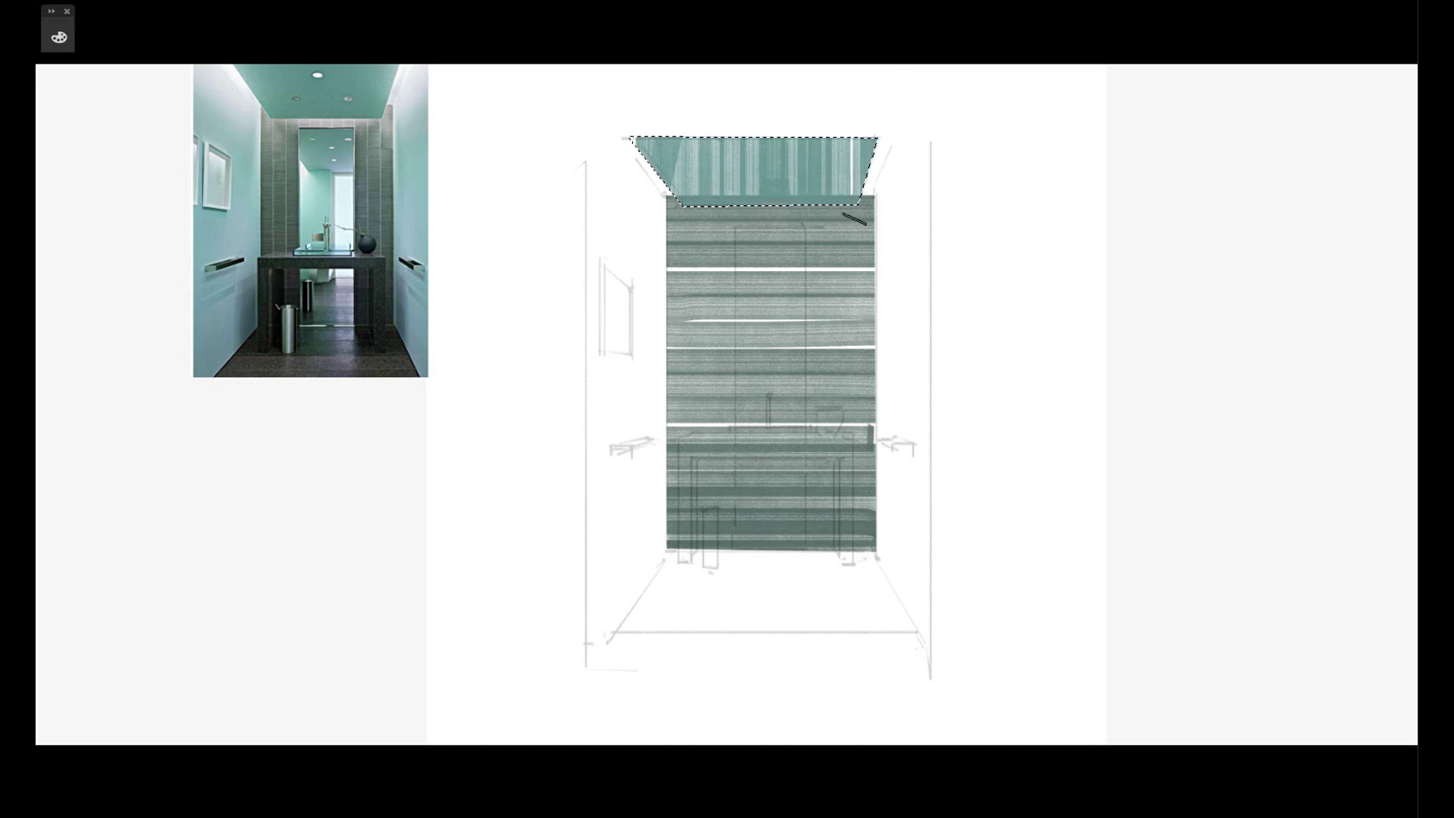
pyautogui.hotkey('ctrl', 'd')
# Select the right side wall and paint it the photo's light blue.
pyautogui.scroll(-1, 909, 288)
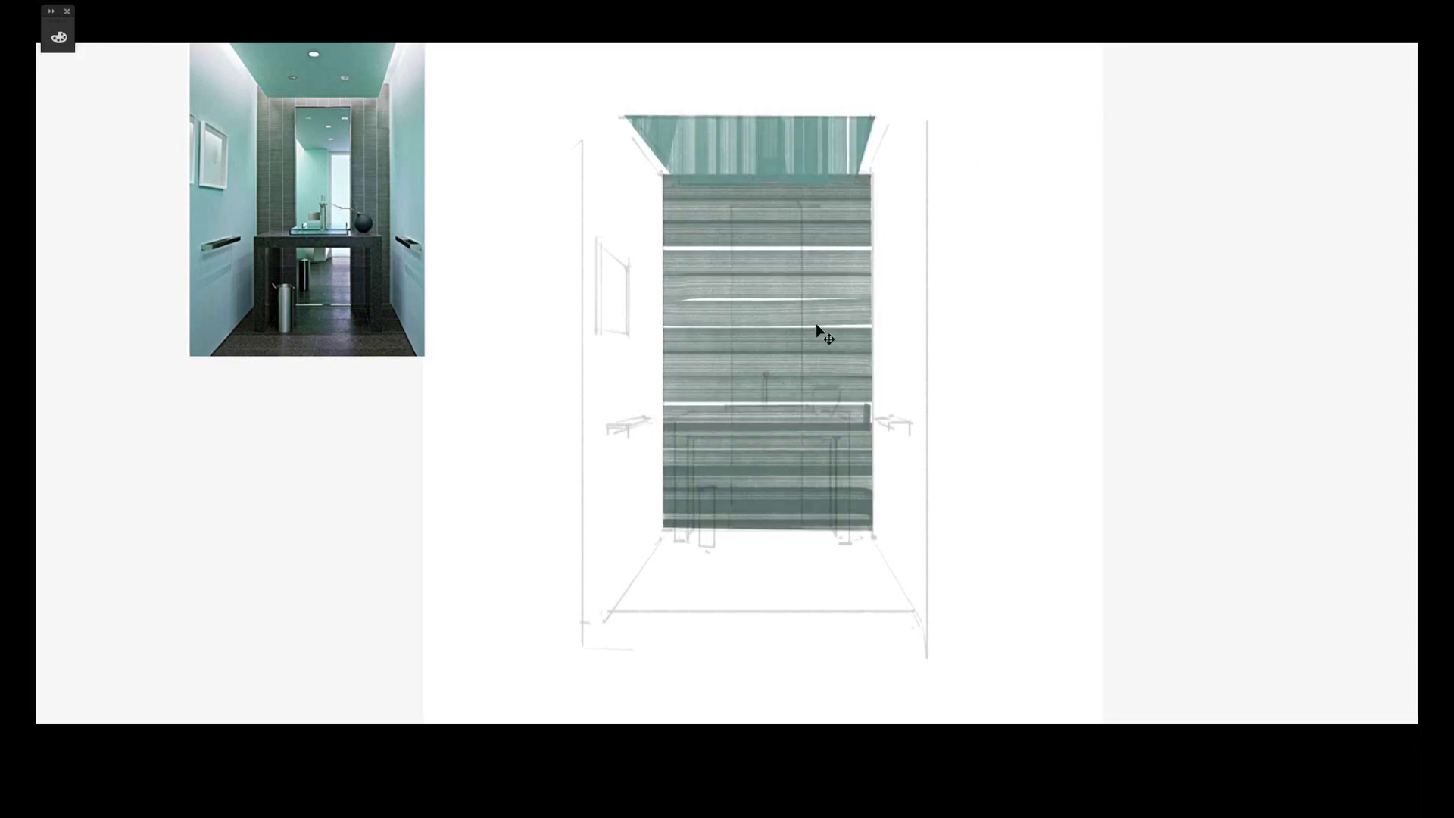
pyautogui.click(872, 530)
pyautogui.click(872, 173)
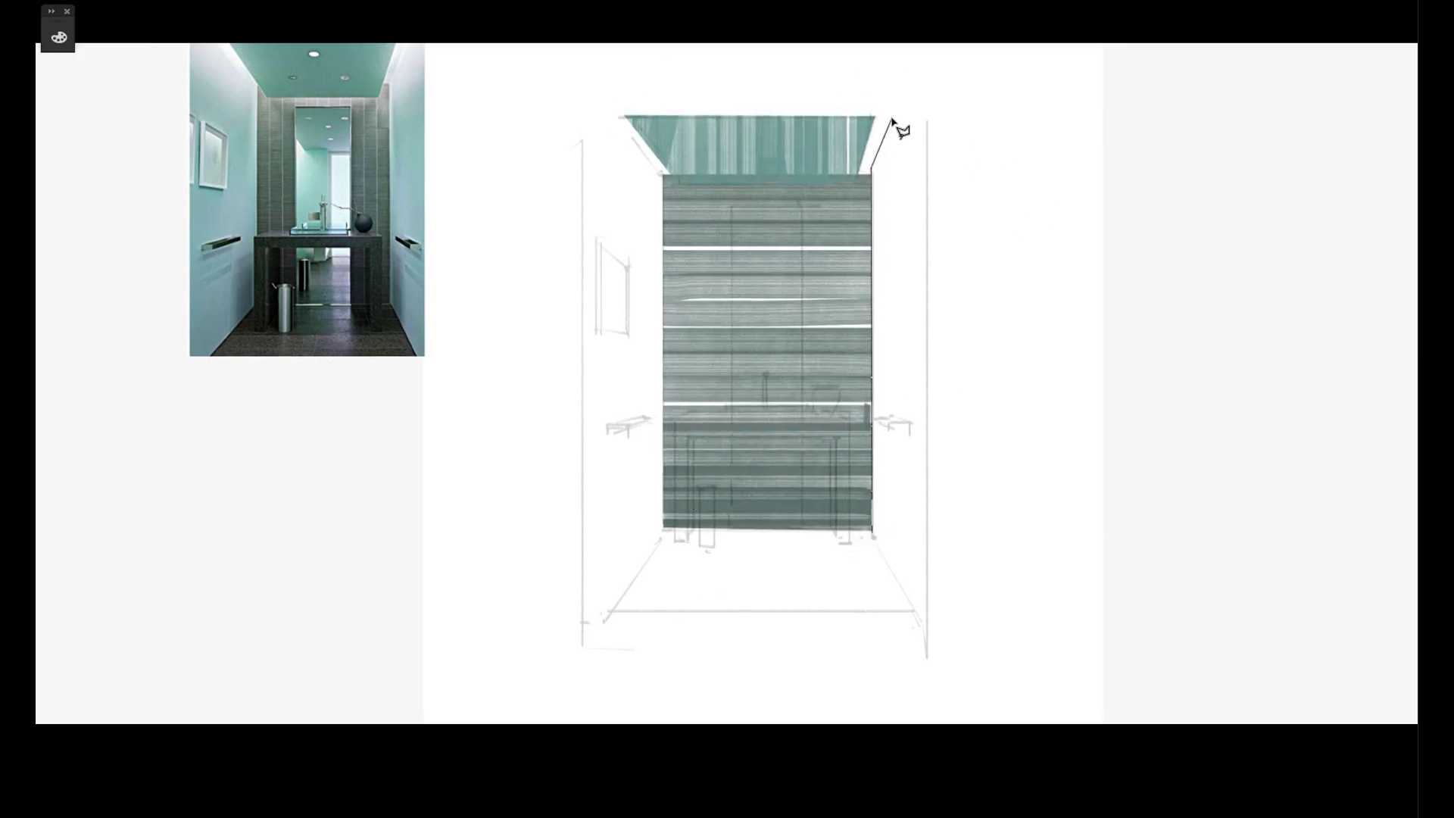
pyautogui.click(894, 117)
pyautogui.click(927, 640)
pyautogui.click(872, 530)
pyautogui.keyDown('alt'); pyautogui.click(389, 221); pyautogui.keyUp('alt')
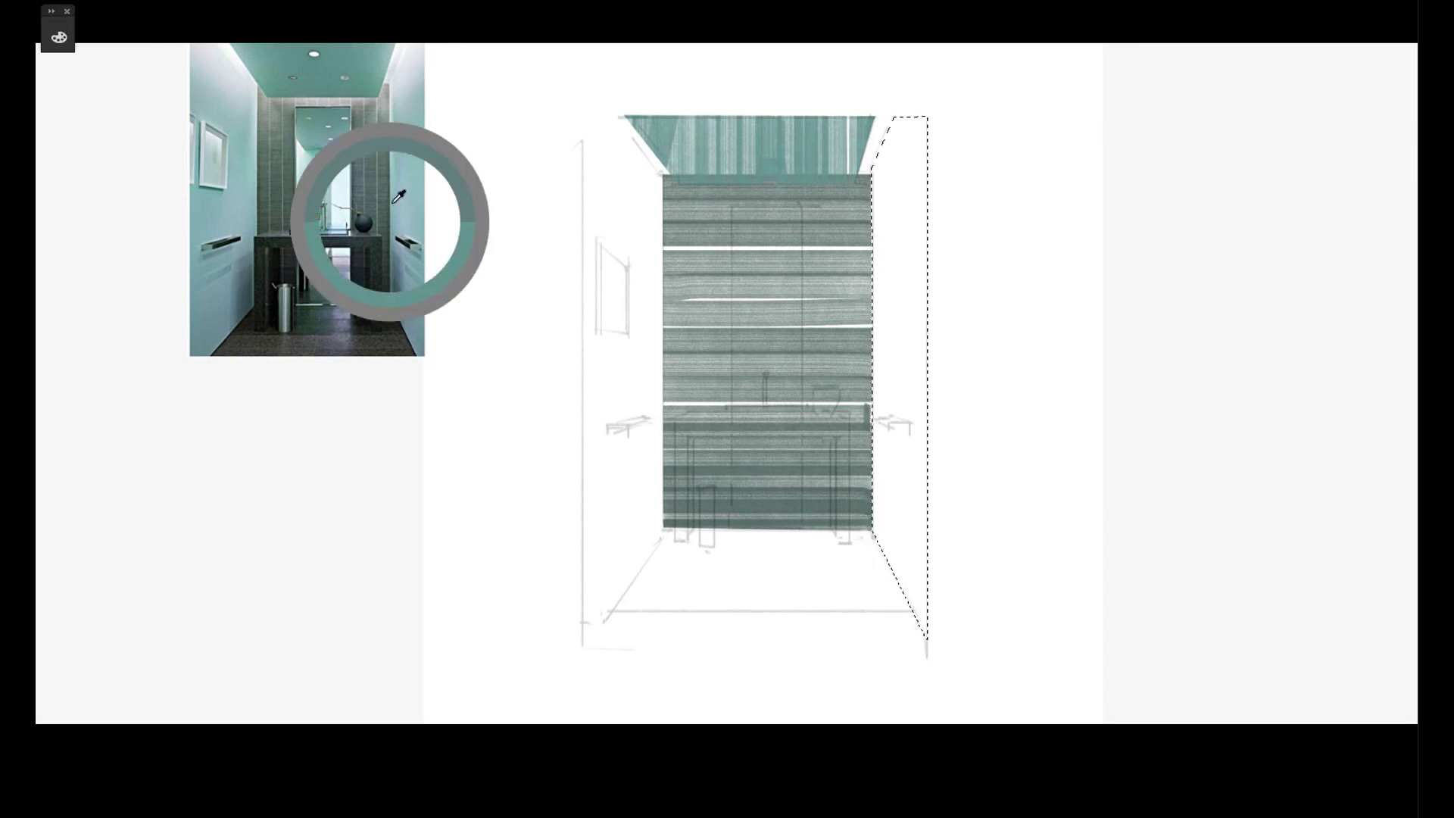
pyautogui.moveTo(883, 151)
pyautogui.mouseDown()
pyautogui.moveTo(880, 580)
pyautogui.moveTo(909, 546)
pyautogui.moveTo(882, 552)
pyautogui.moveTo(905, 597)
pyautogui.moveTo(949, 96)
pyautogui.mouseUp()
pyautogui.press('l')
# Outline the left side wall, restarting after a false start.
pyautogui.click(661, 534)
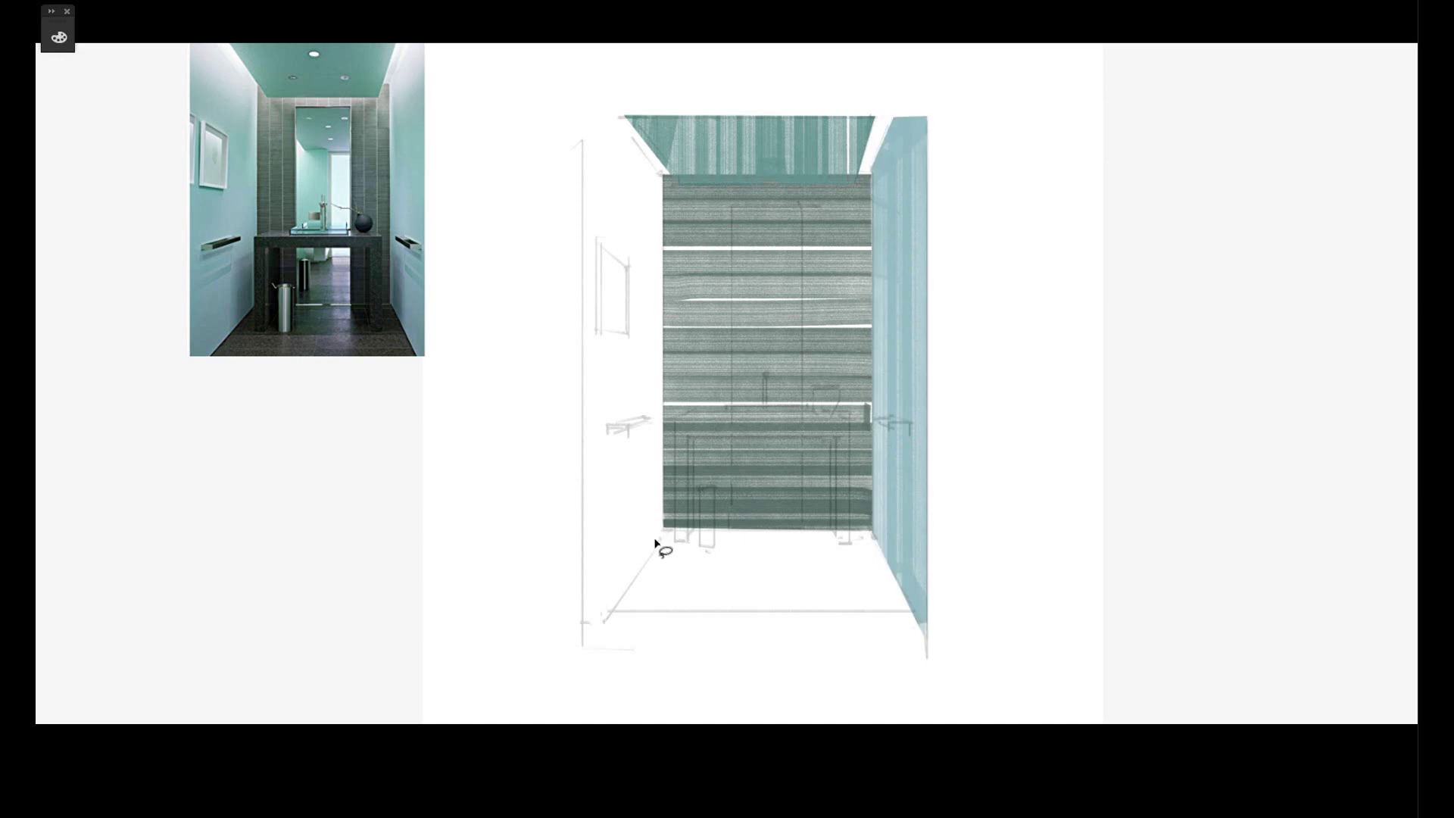
pyautogui.click(581, 649)
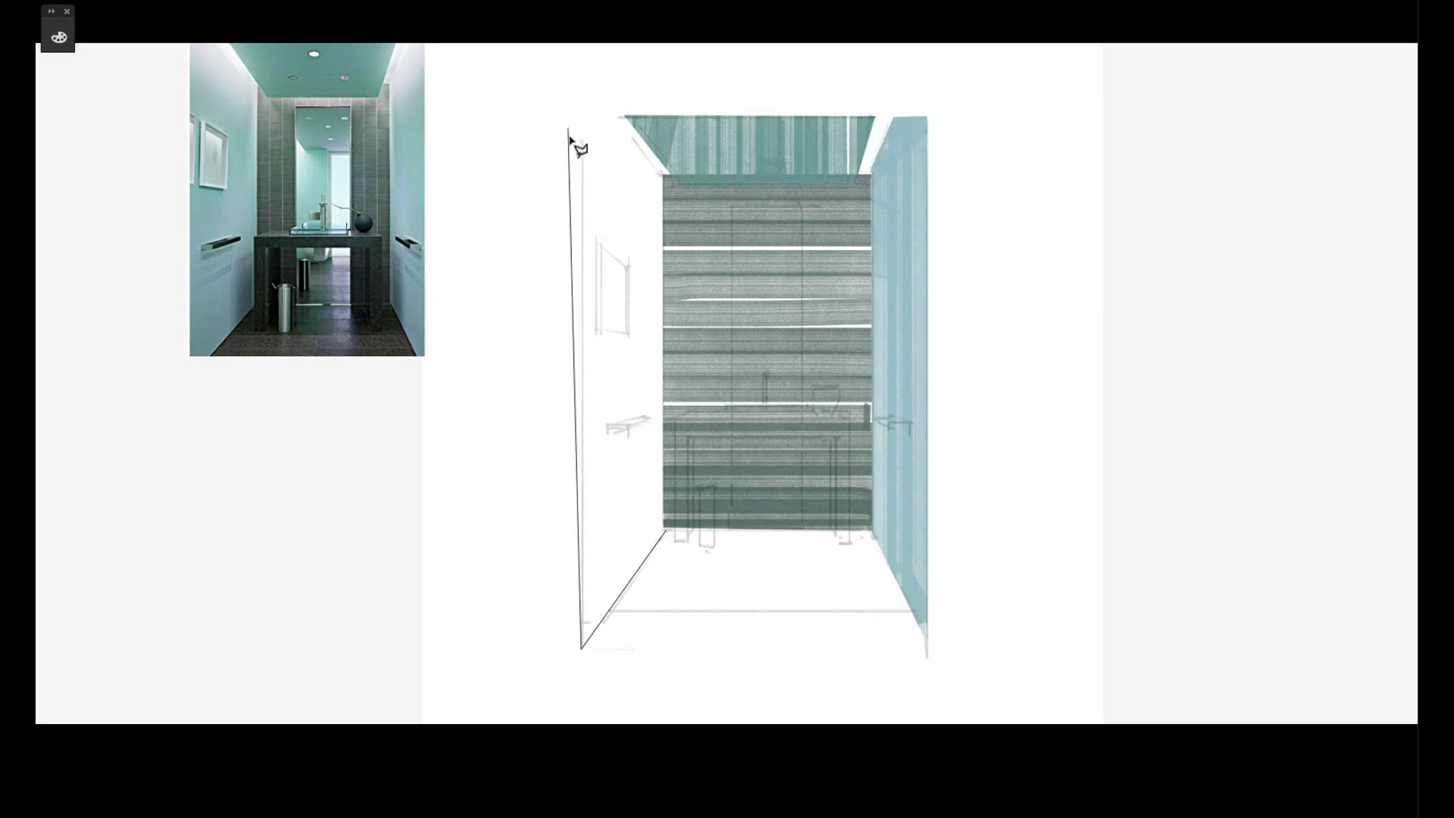
pyautogui.click(583, 139)
pyautogui.press('Escape')
pyautogui.click(663, 175)
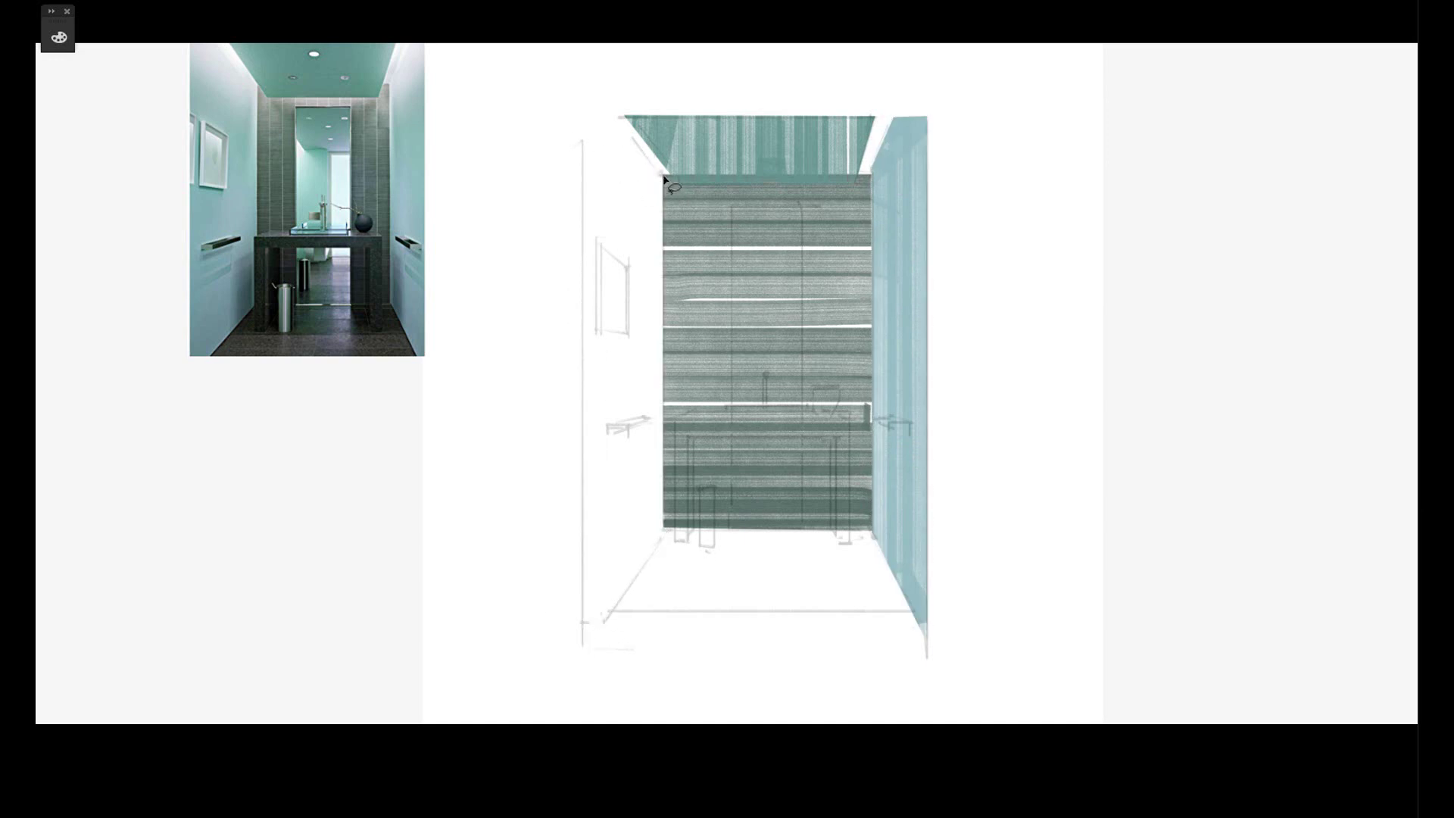
pyautogui.click(621, 116)
pyautogui.click(584, 116)
pyautogui.click(585, 623)
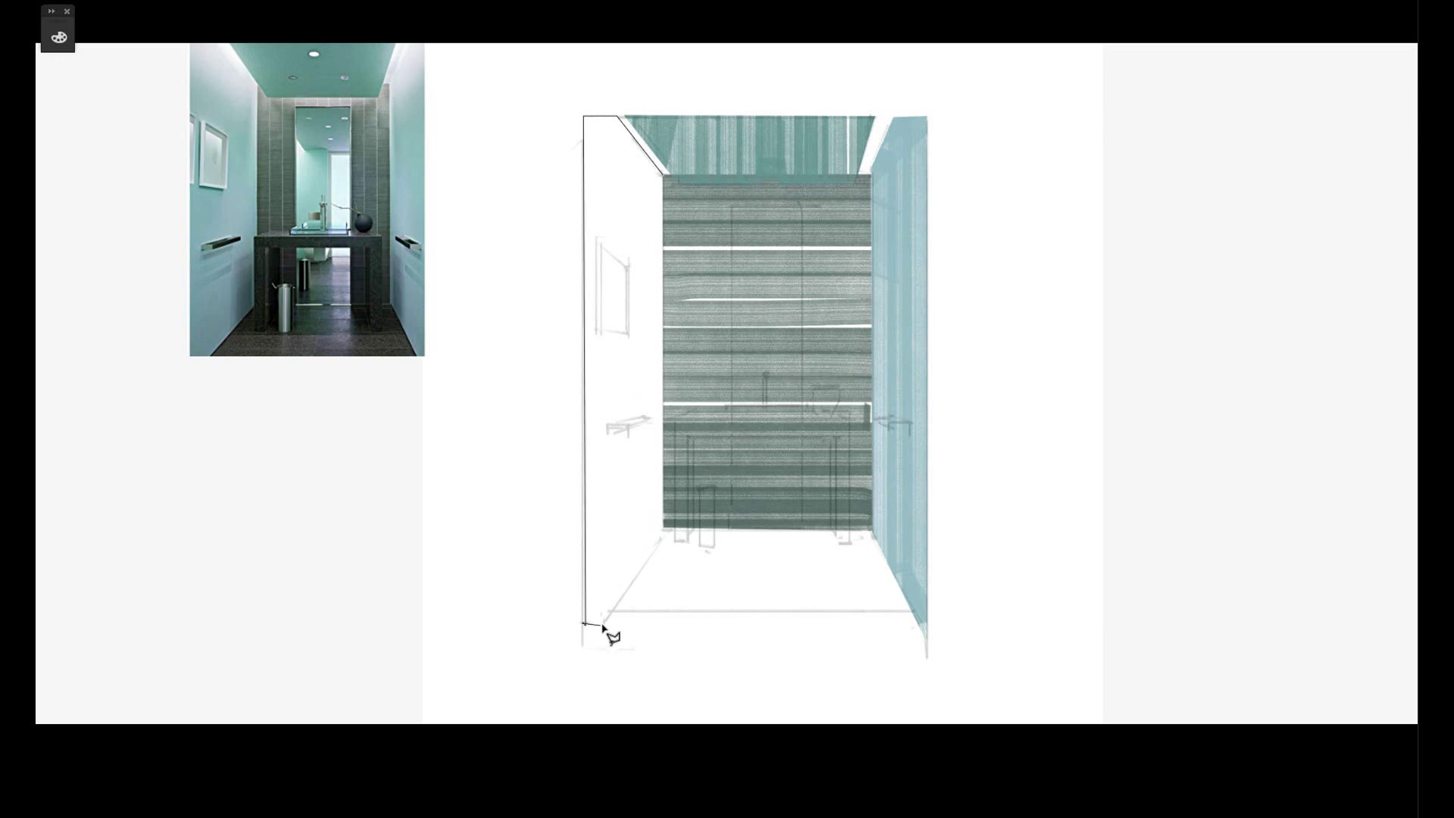
pyautogui.doubleClick(665, 530)
# Paint the left wall light blue and deselect it.
pyautogui.moveTo(651, 247); pyautogui.dragTo(637, 606)
pyautogui.moveTo(606, 121)
pyautogui.mouseDown()
pyautogui.moveTo(606, 613)
pyautogui.moveTo(560, 366)
pyautogui.moveTo(591, 621)
pyautogui.mouseUp()
pyautogui.press('l')
pyautogui.hotkey('ctrl', 'd')
# Select the floor and sample its dark grey from the photo.
pyautogui.click(615, 610)
pyautogui.click(665, 530)
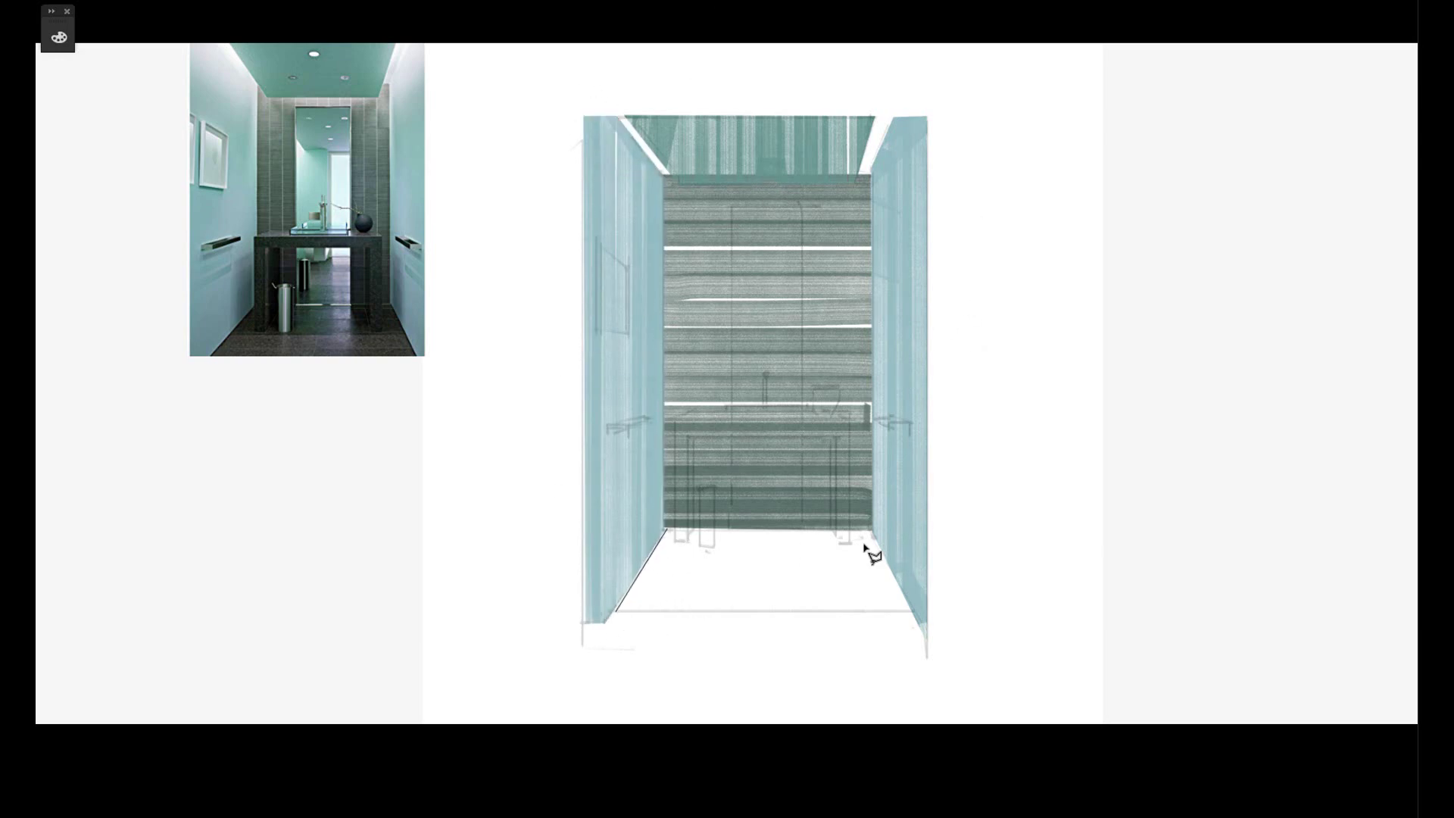
pyautogui.click(871, 530)
pyautogui.click(913, 612)
pyautogui.click(616, 610)
pyautogui.keyDown('alt'); pyautogui.click(340, 350); pyautogui.keyUp('alt')
# Paint the floor dark grey, then select and shade the waste bin with its photo colour.
pyautogui.moveTo(659, 545)
pyautogui.mouseDown()
pyautogui.moveTo(897, 553)
pyautogui.moveTo(628, 599)
pyautogui.moveTo(905, 610)
pyautogui.mouseUp()
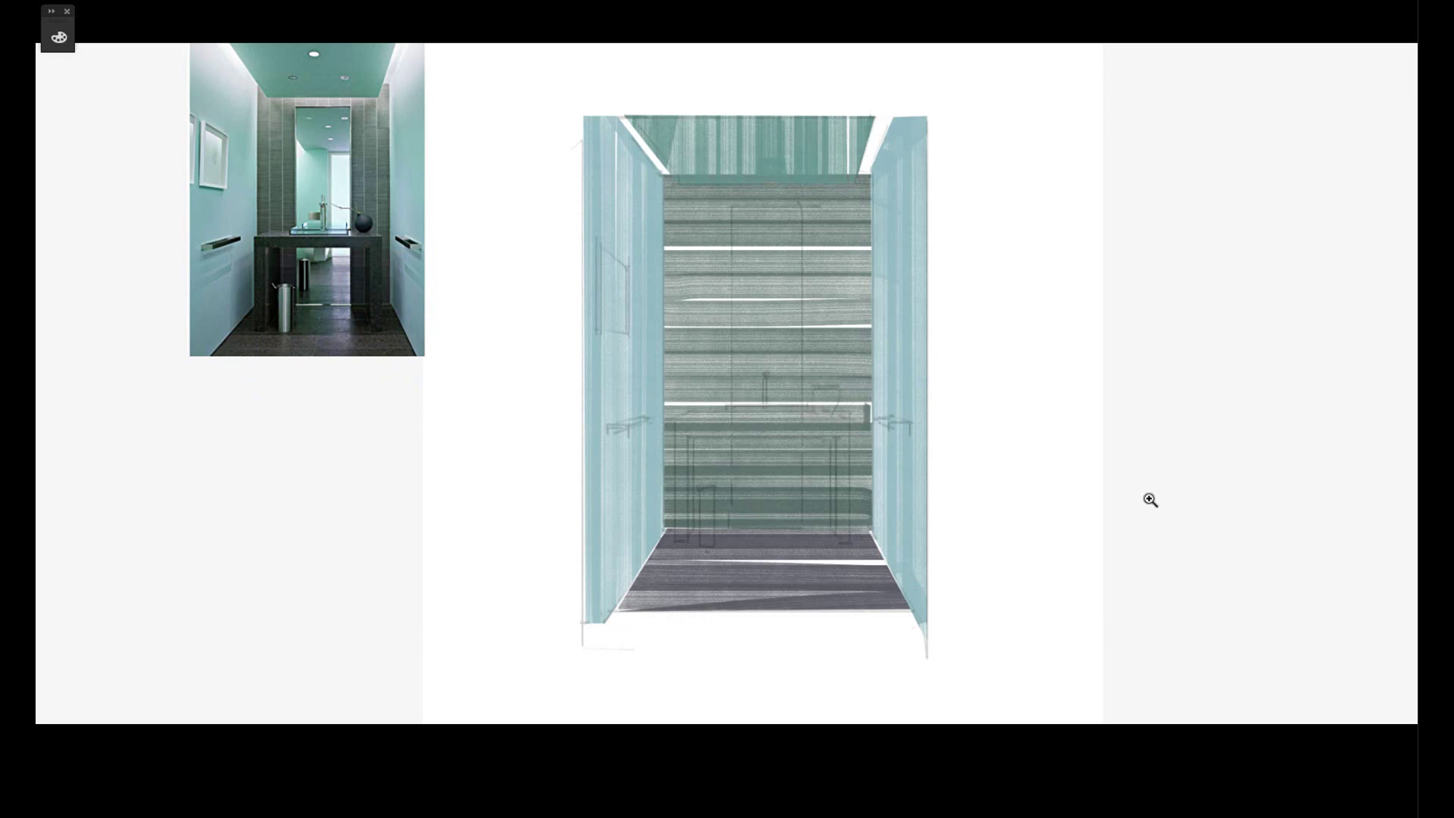
pyautogui.click(775, 455)
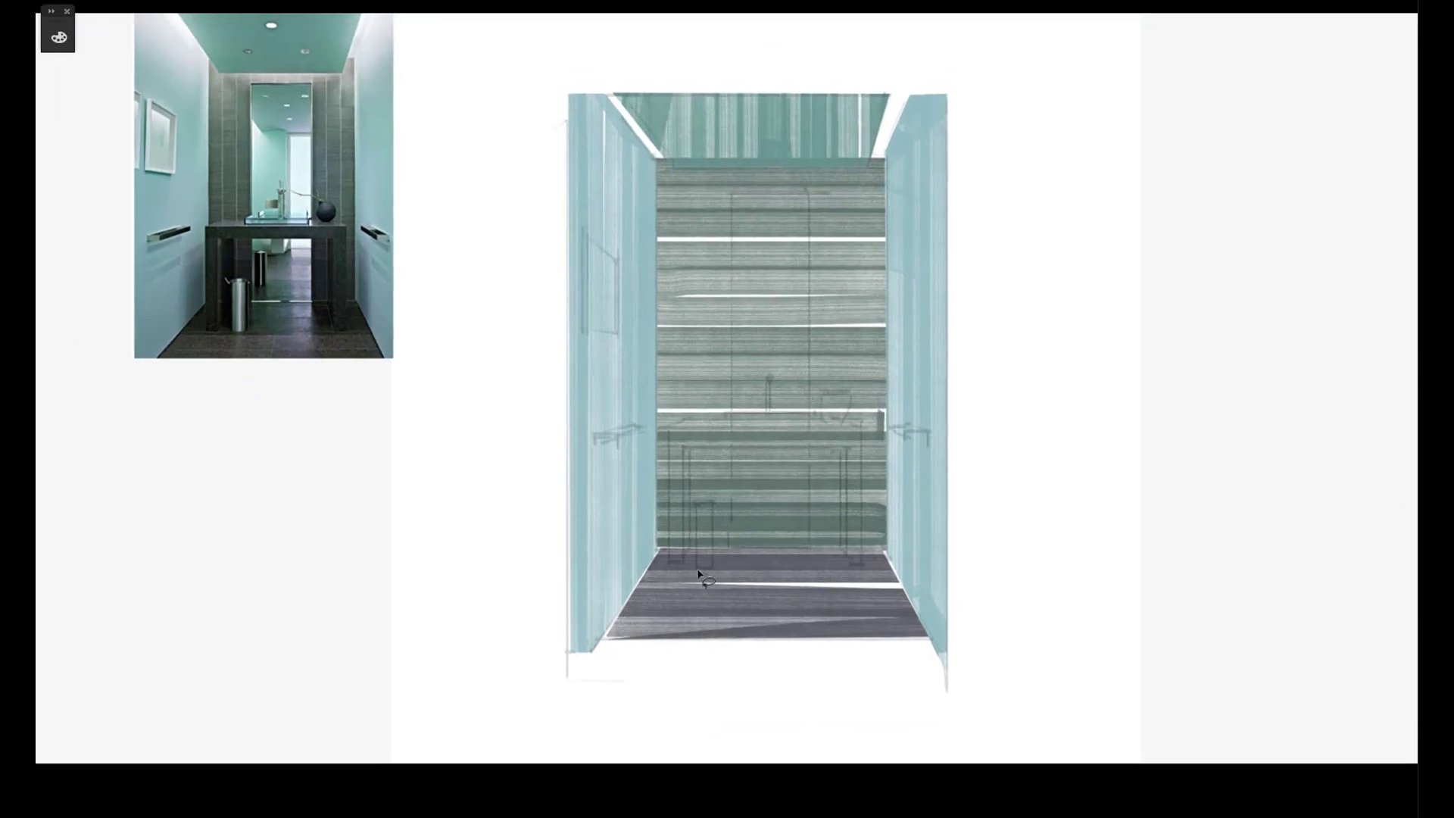
pyautogui.moveTo(701, 573); pyautogui.dragTo(711, 504)
pyautogui.click(700, 574)
pyautogui.click(242, 289)
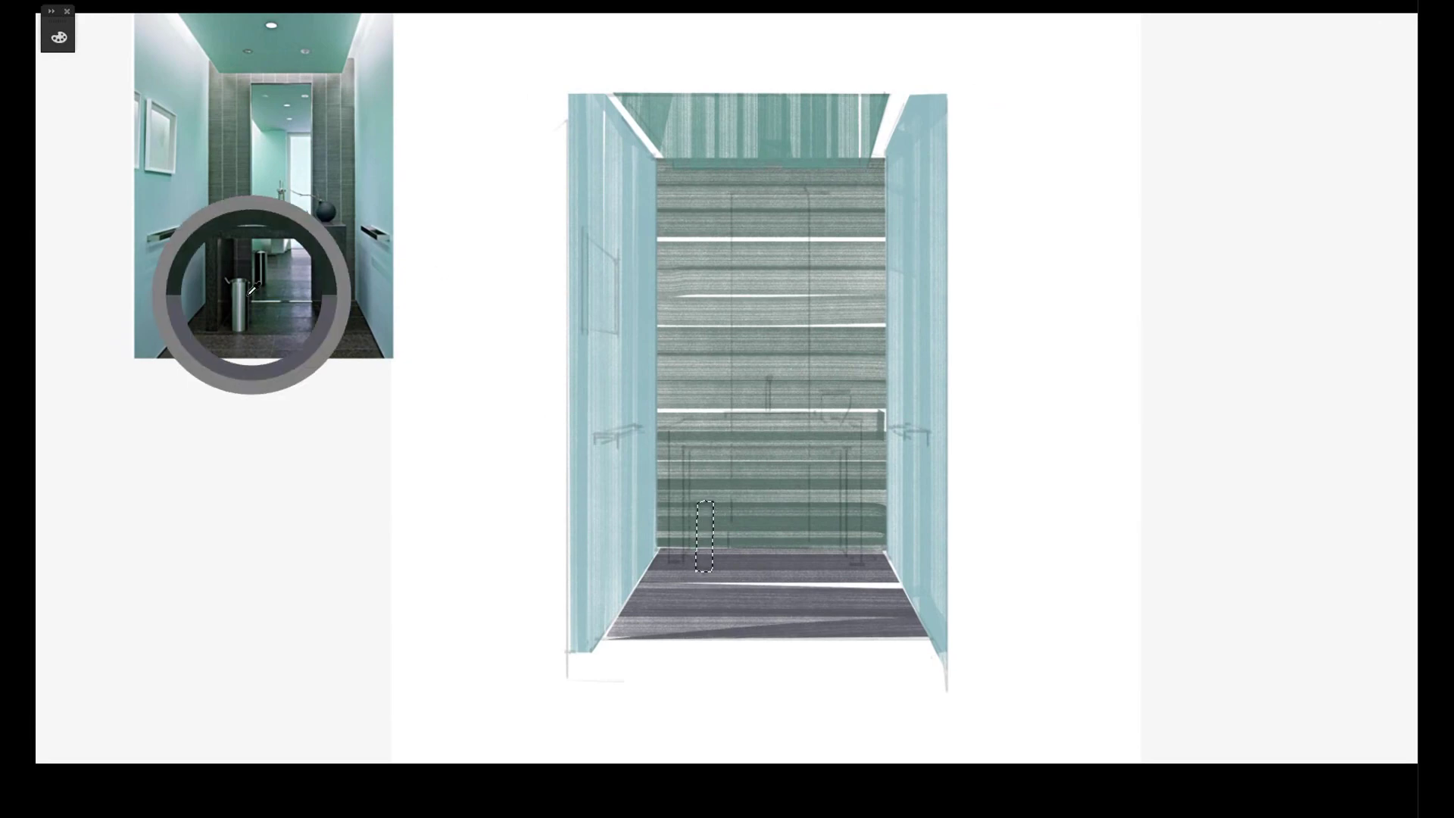
pyautogui.click(244, 288)
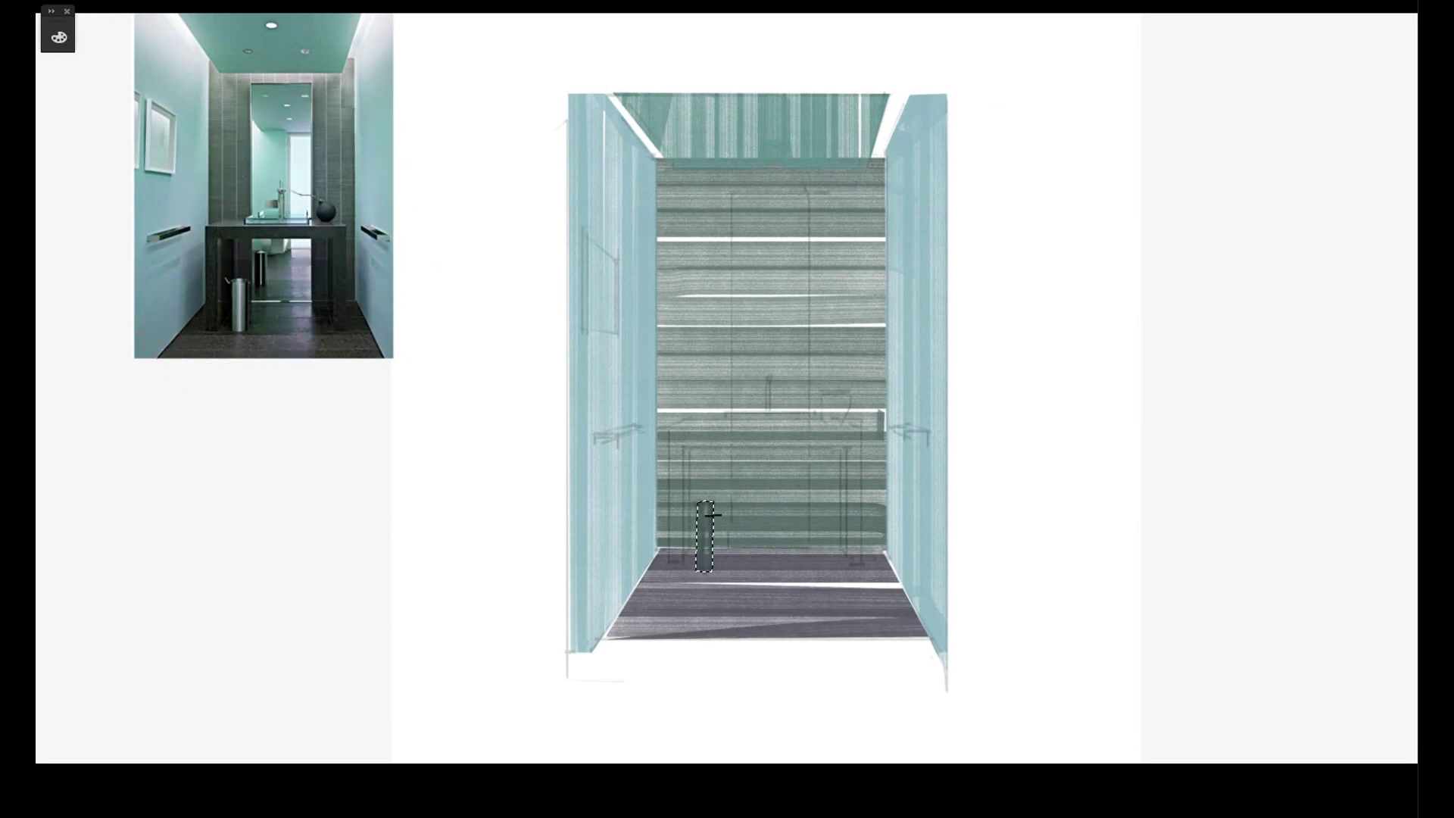
pyautogui.click(702, 530)
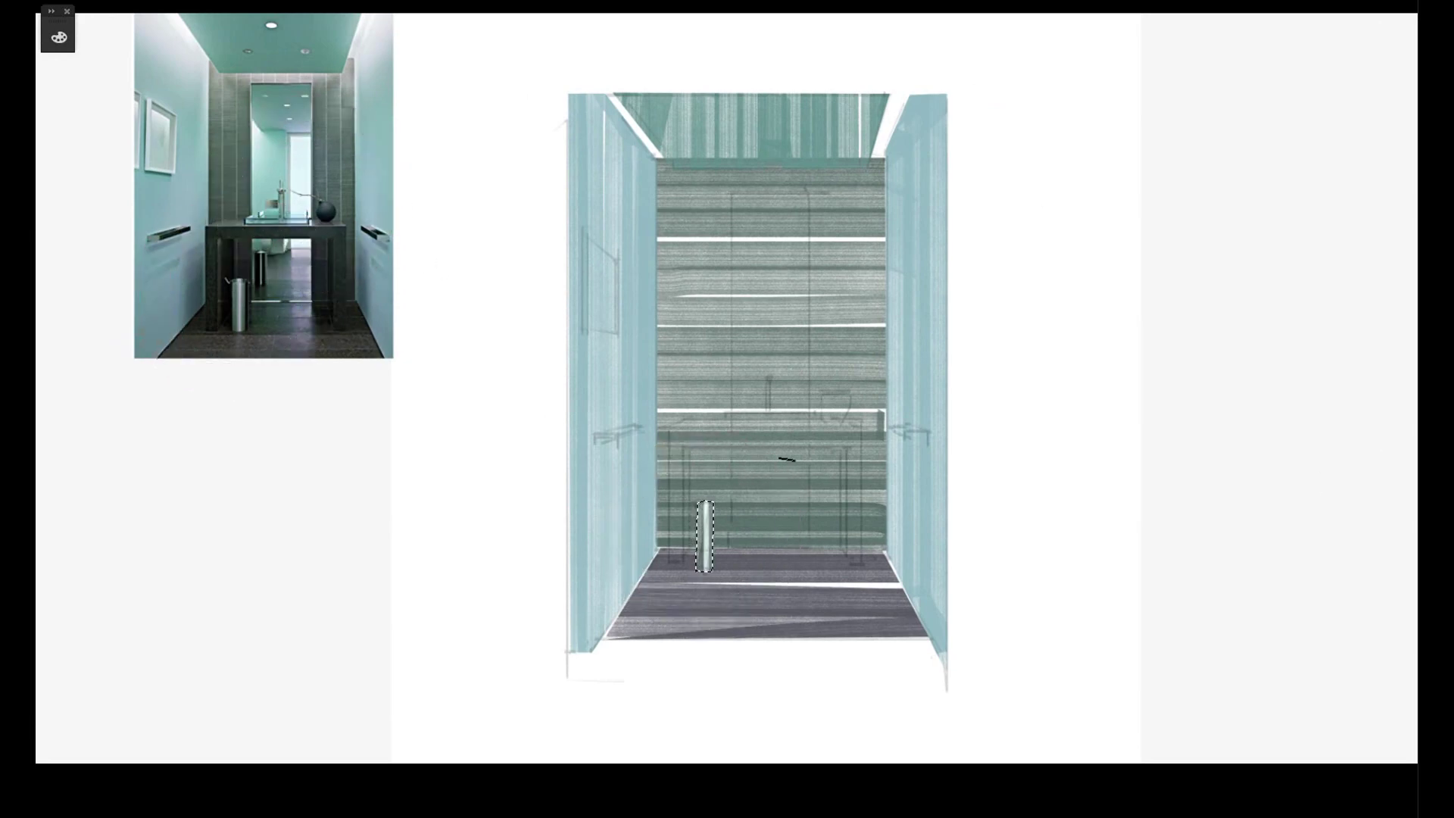
# Outline and paint the left and right towel bars dark grey.
pyautogui.moveTo(604, 441); pyautogui.dragTo(650, 429)
pyautogui.keyDown('alt'); pyautogui.click(179, 227); pyautogui.keyUp('alt')
pyautogui.moveTo(922, 430)
pyautogui.mouseDown()
pyautogui.moveTo(902, 438)
pyautogui.moveTo(936, 433)
pyautogui.mouseUp()
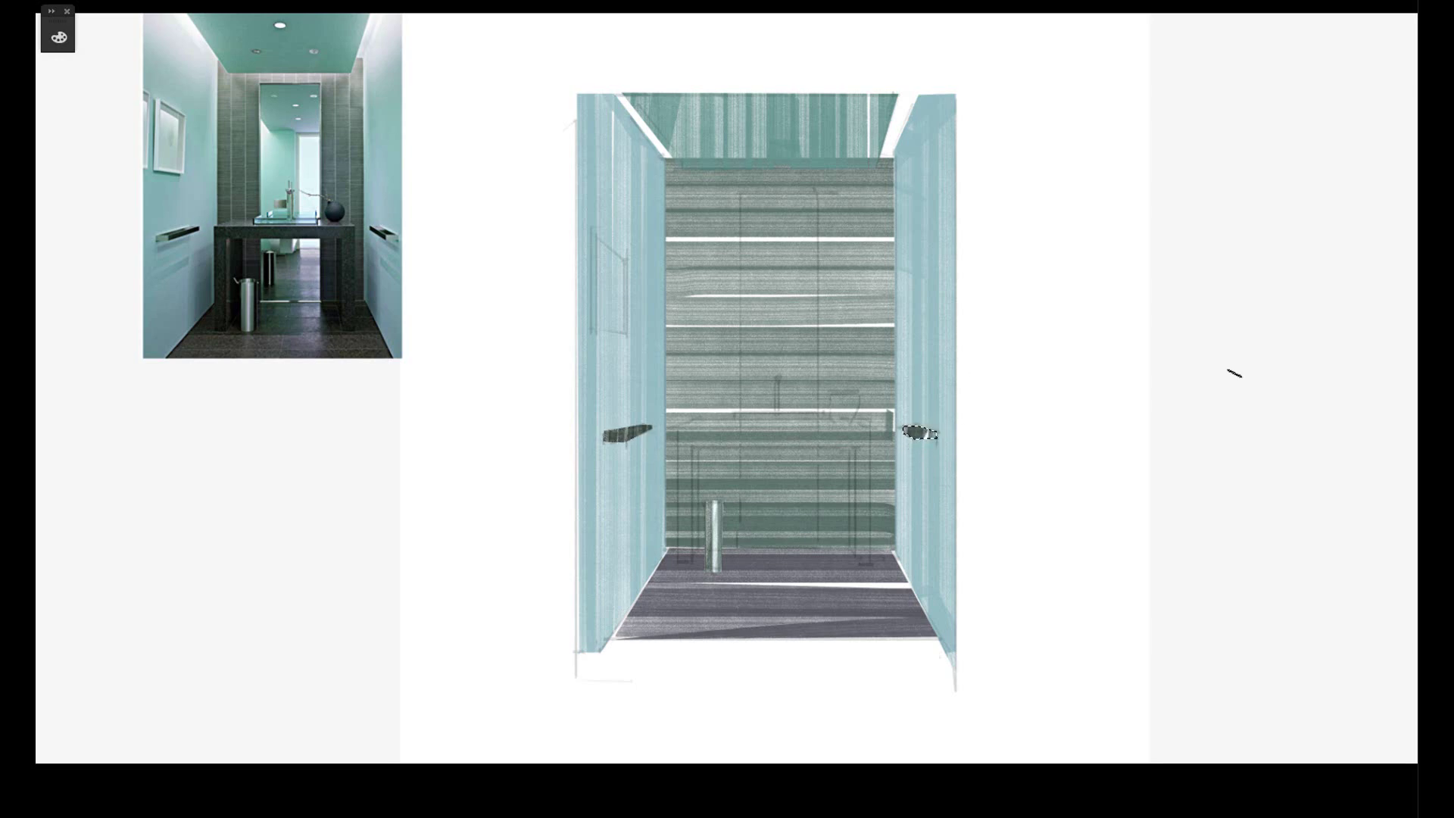
pyautogui.hotkey('ctrl', 'd')
pyautogui.press('v')
# Select the left-wall mirror and repaint it a lighter, smoother tone.
pyautogui.moveTo(591, 335); pyautogui.dragTo(590, 334)
pyautogui.keyDown('alt'); pyautogui.click(161, 138); pyautogui.keyUp('alt')
pyautogui.keyDown('alt'); pyautogui.click(160, 110); pyautogui.keyUp('alt')
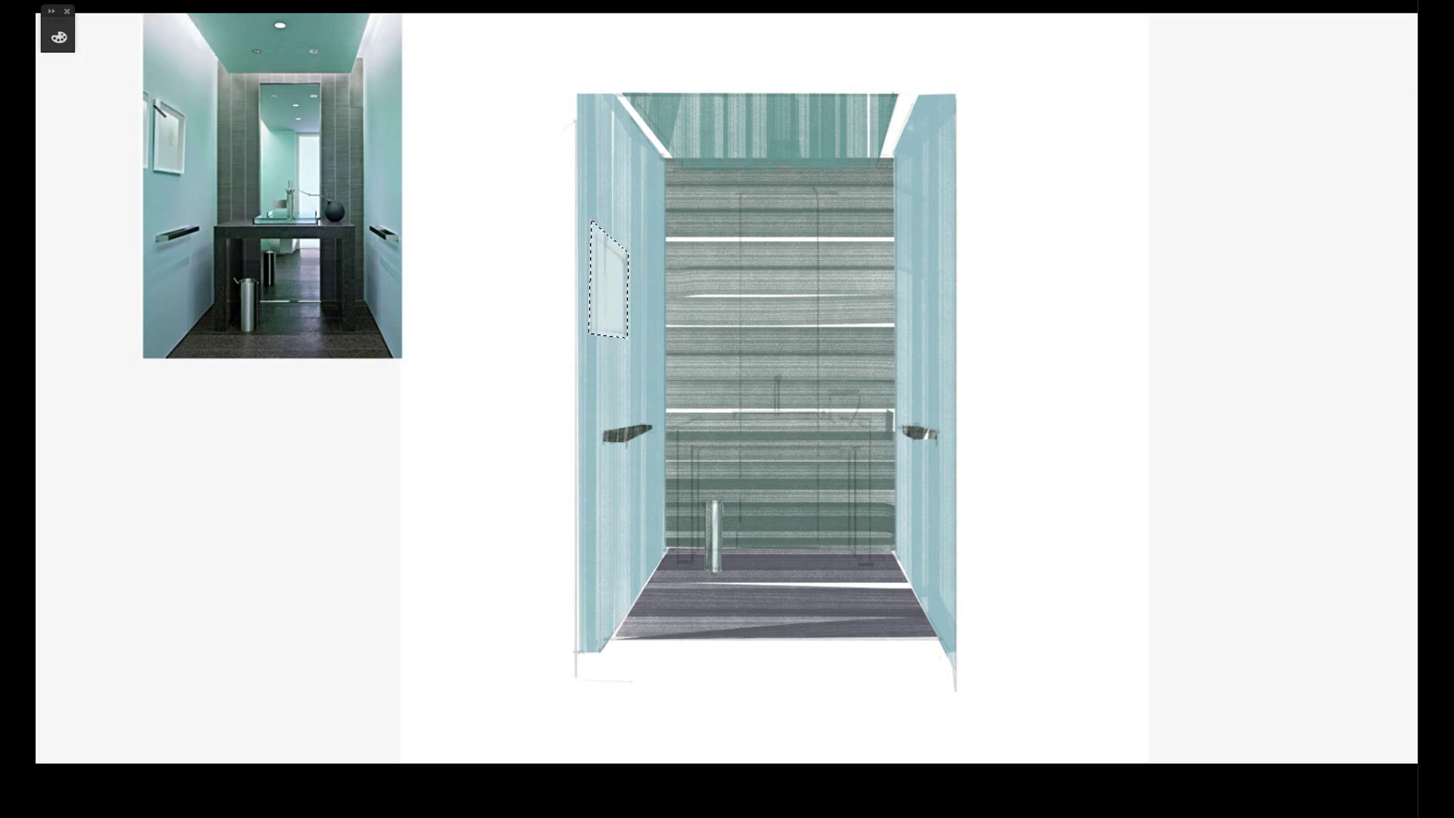
pyautogui.keyDown('alt'); pyautogui.click(598, 236); pyautogui.keyUp('alt')
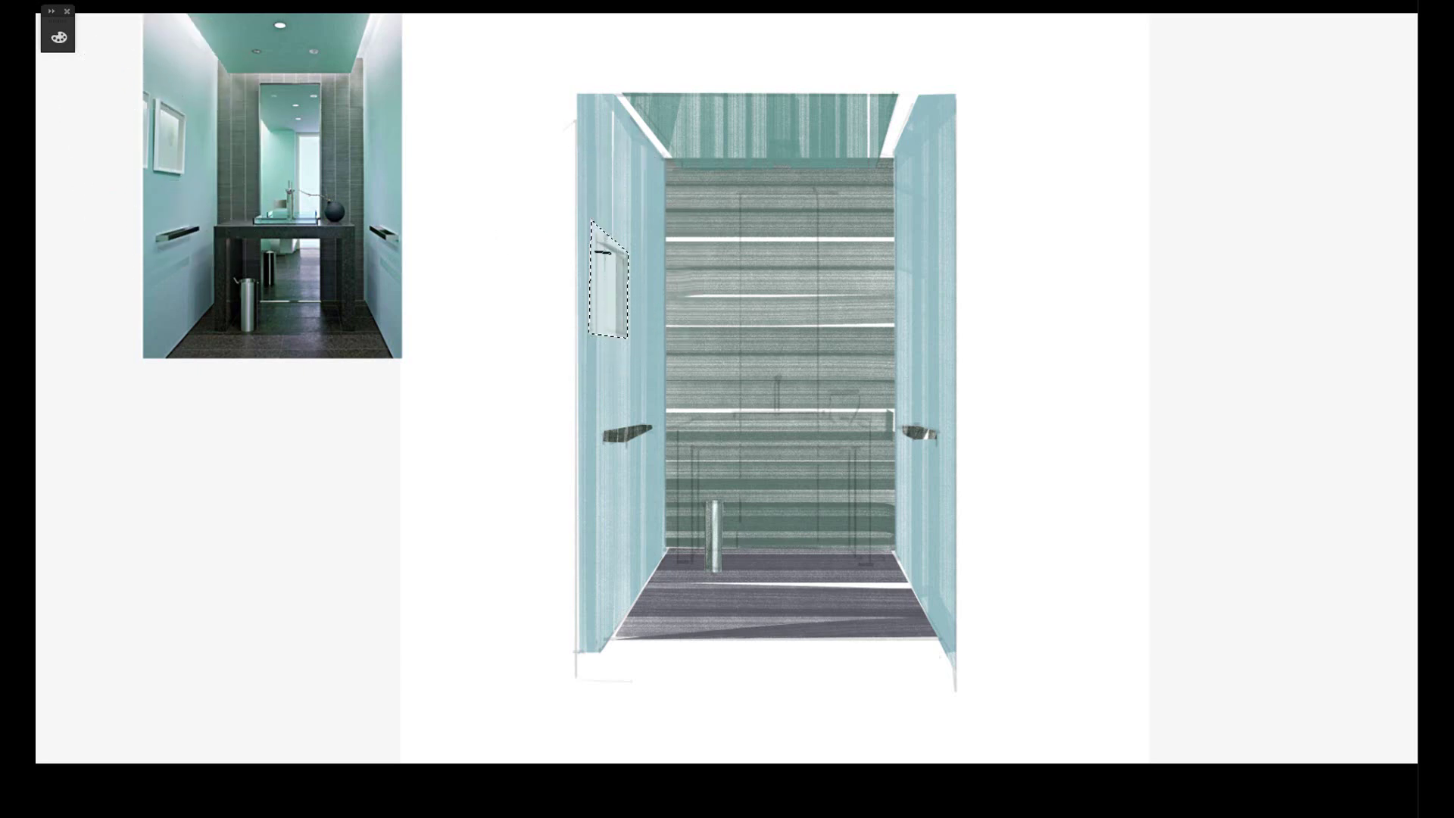
pyautogui.keyDown('alt'); pyautogui.click(600, 247); pyautogui.keyUp('alt')
pyautogui.moveTo(606, 231); pyautogui.dragTo(610, 303)
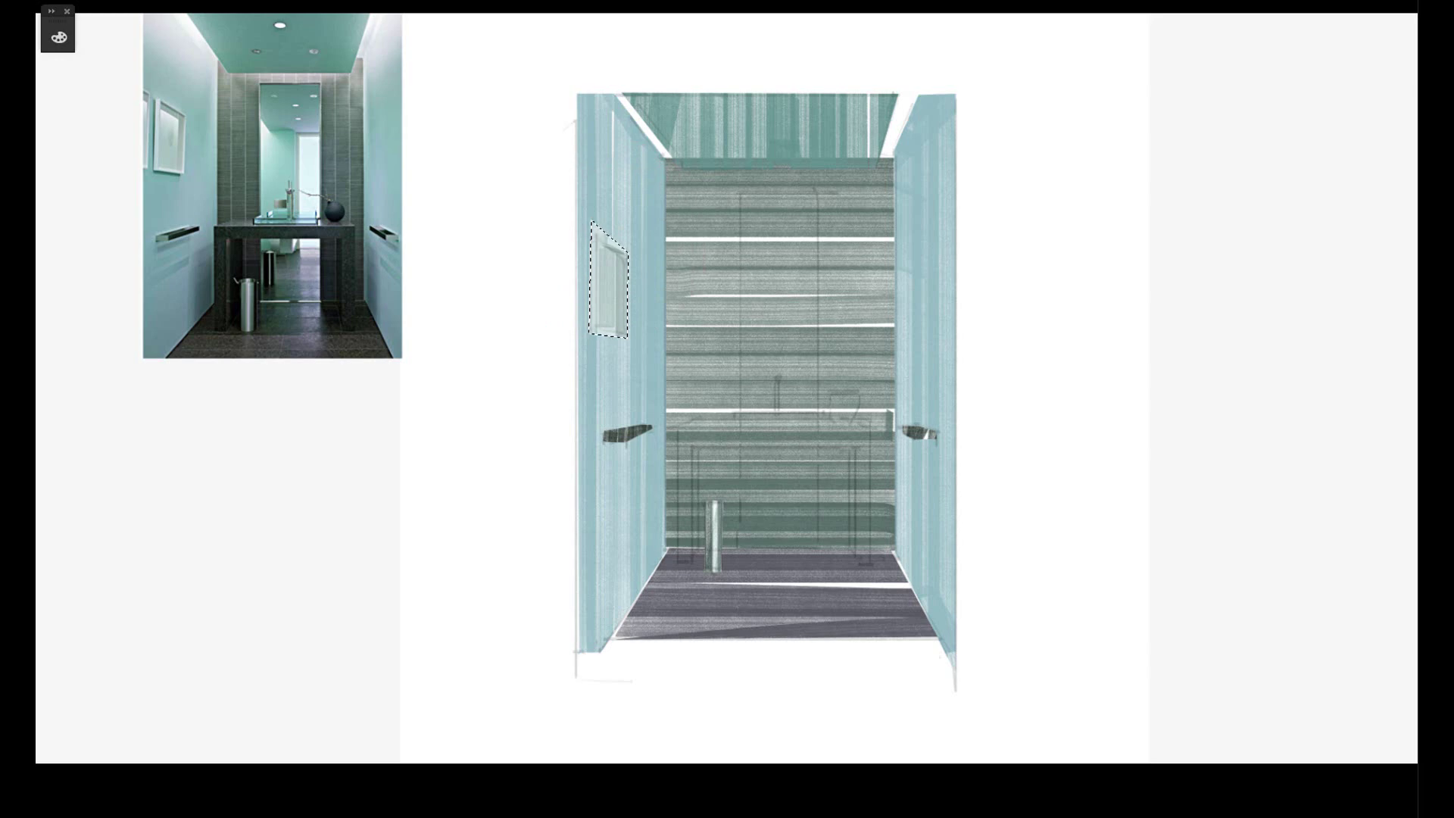
pyautogui.moveTo(1344, 215); pyautogui.dragTo(1370, 208)
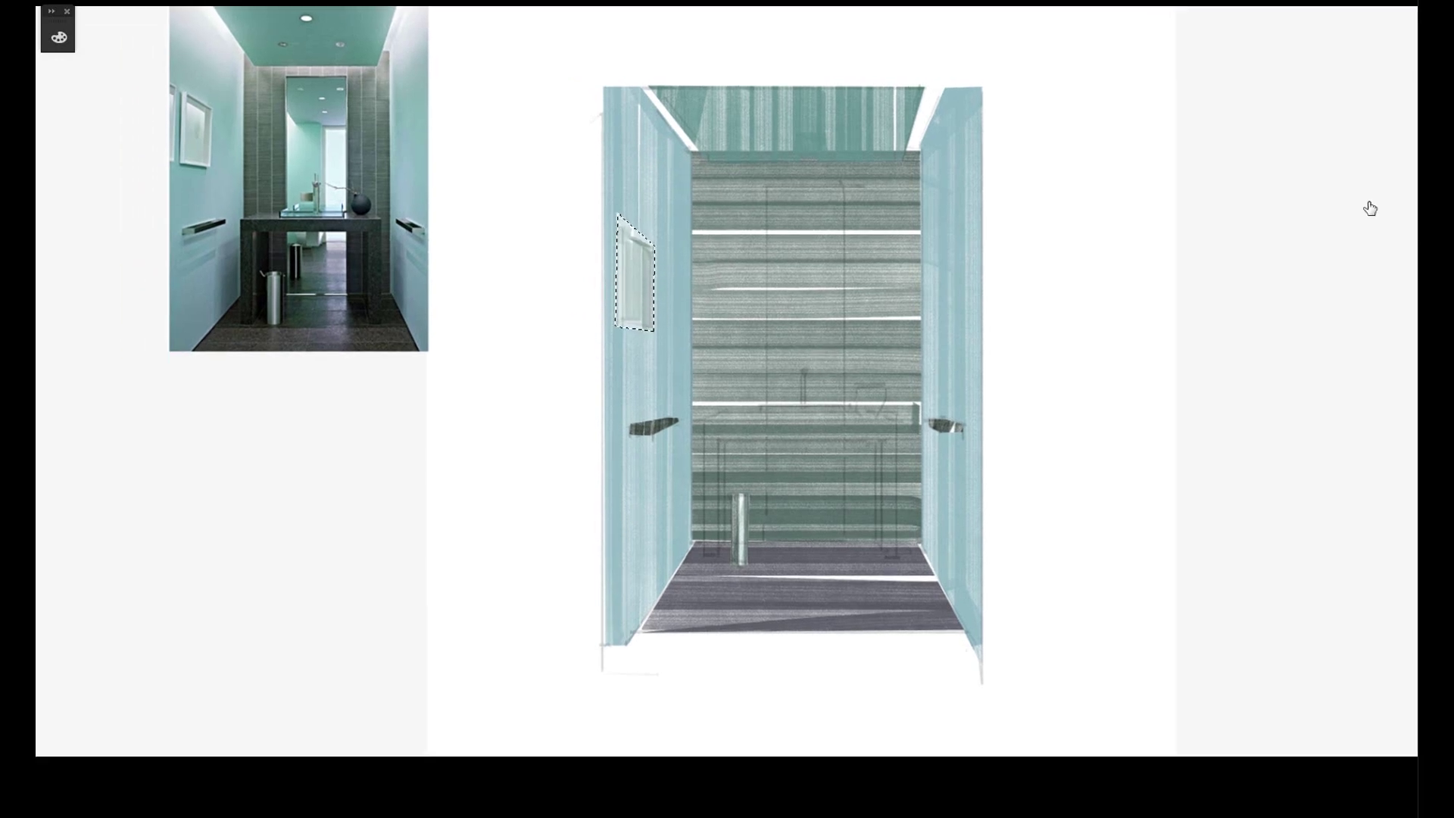
# Select the back-wall mirror strip and paint a tall white streak in it.
pyautogui.click(765, 541)
pyautogui.click(846, 541)
pyautogui.click(846, 186)
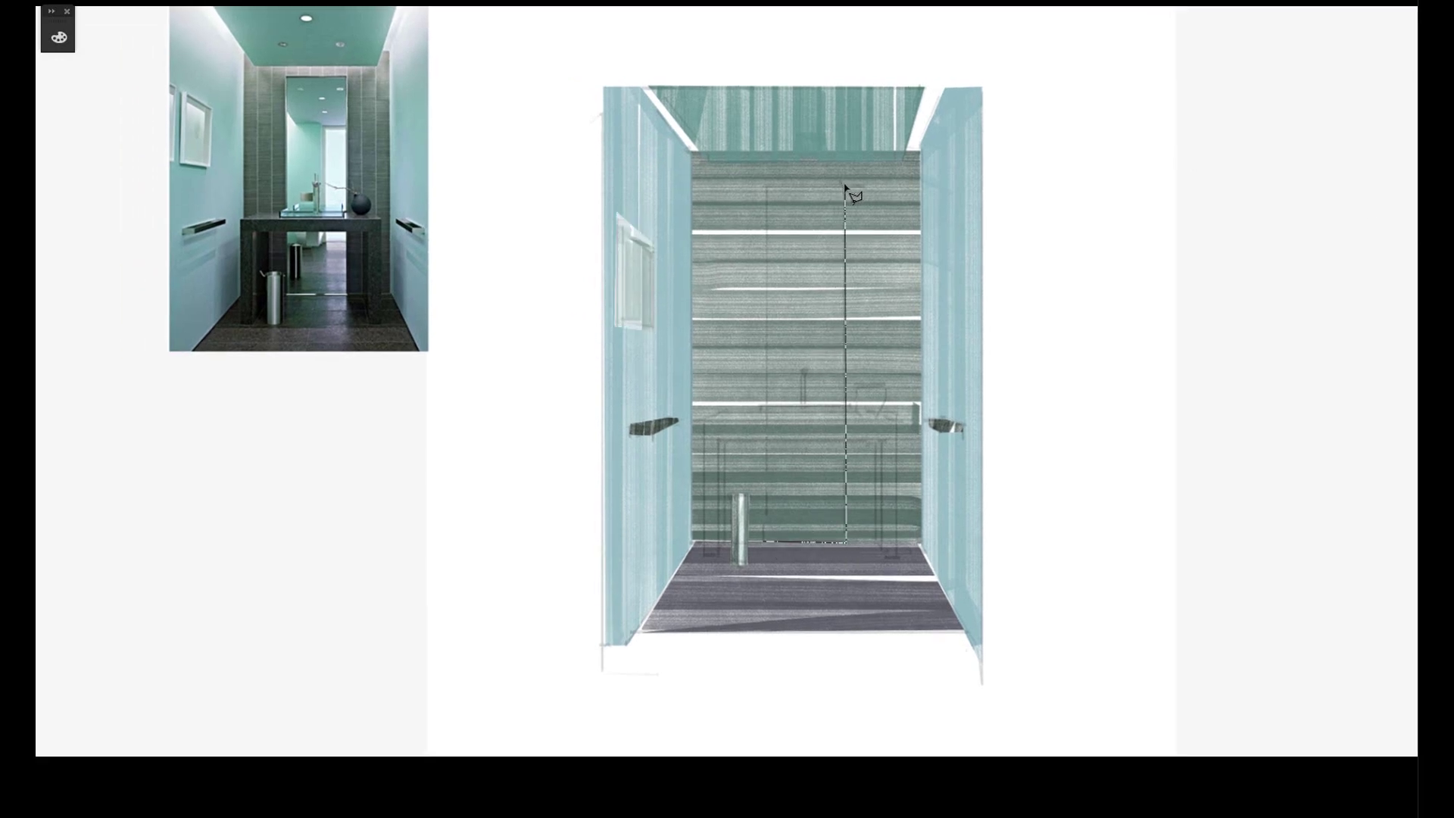
pyautogui.click(766, 185)
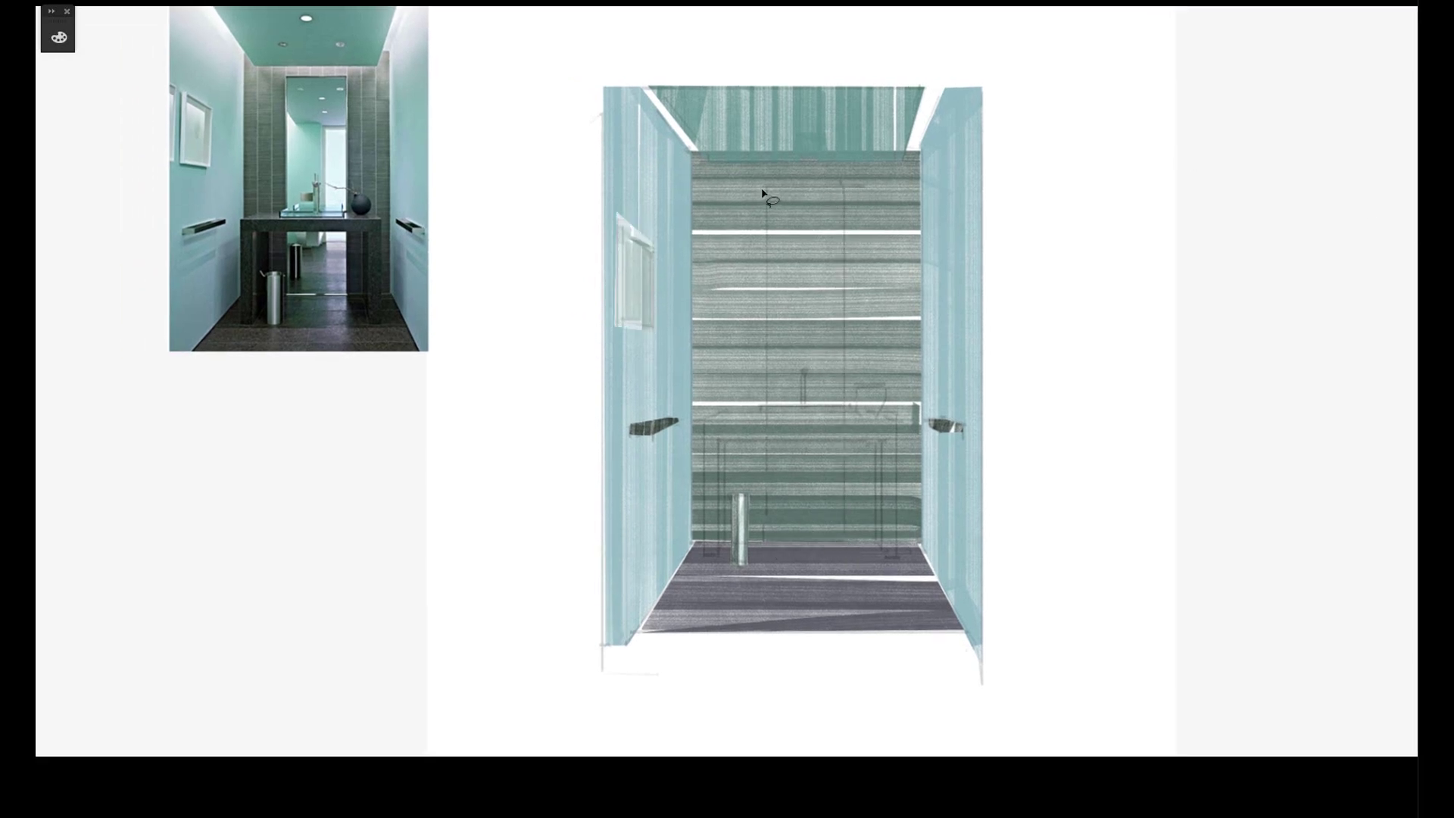
pyautogui.click(766, 540)
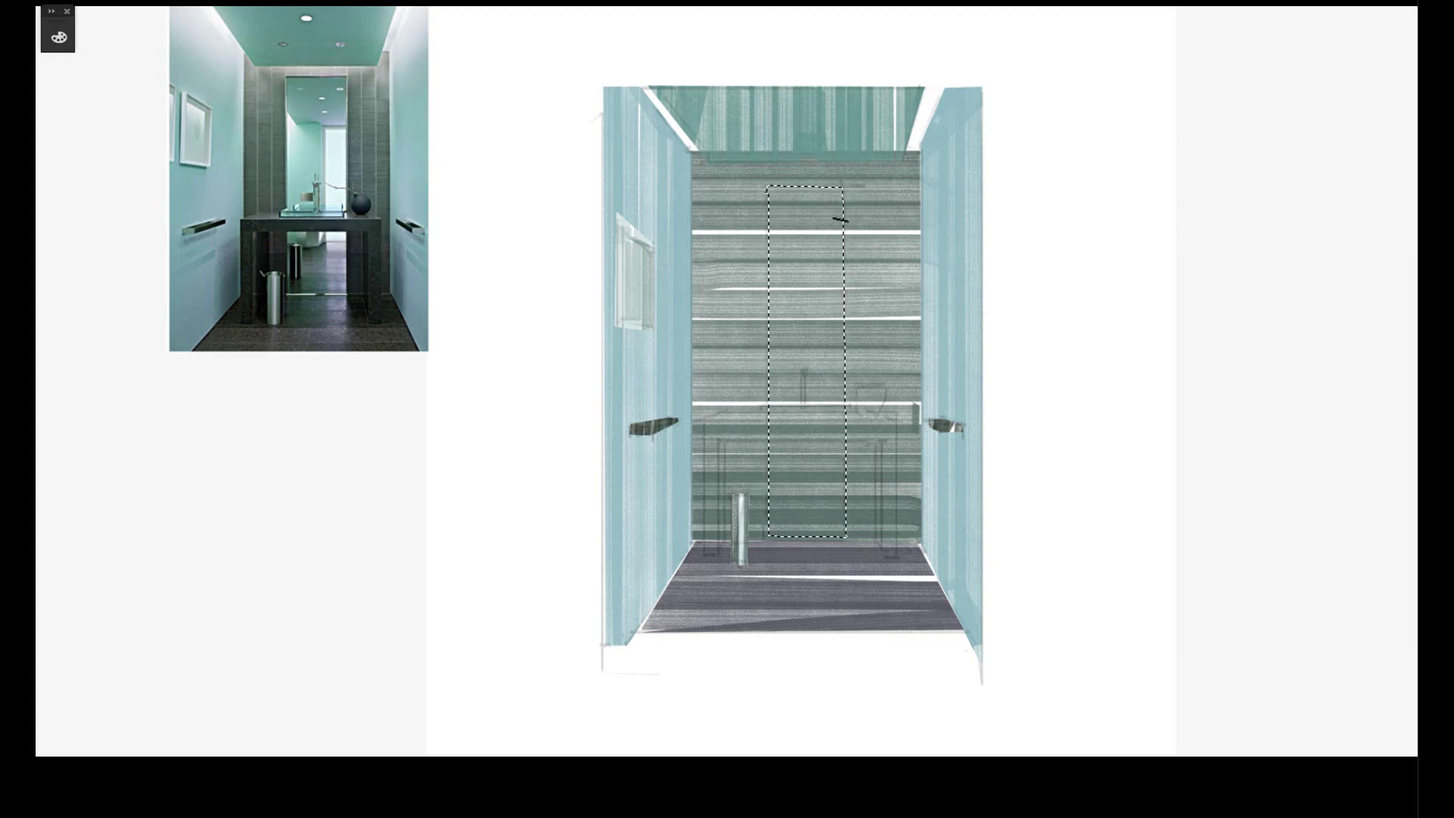
pyautogui.moveTo(826, 273); pyautogui.dragTo(828, 526)
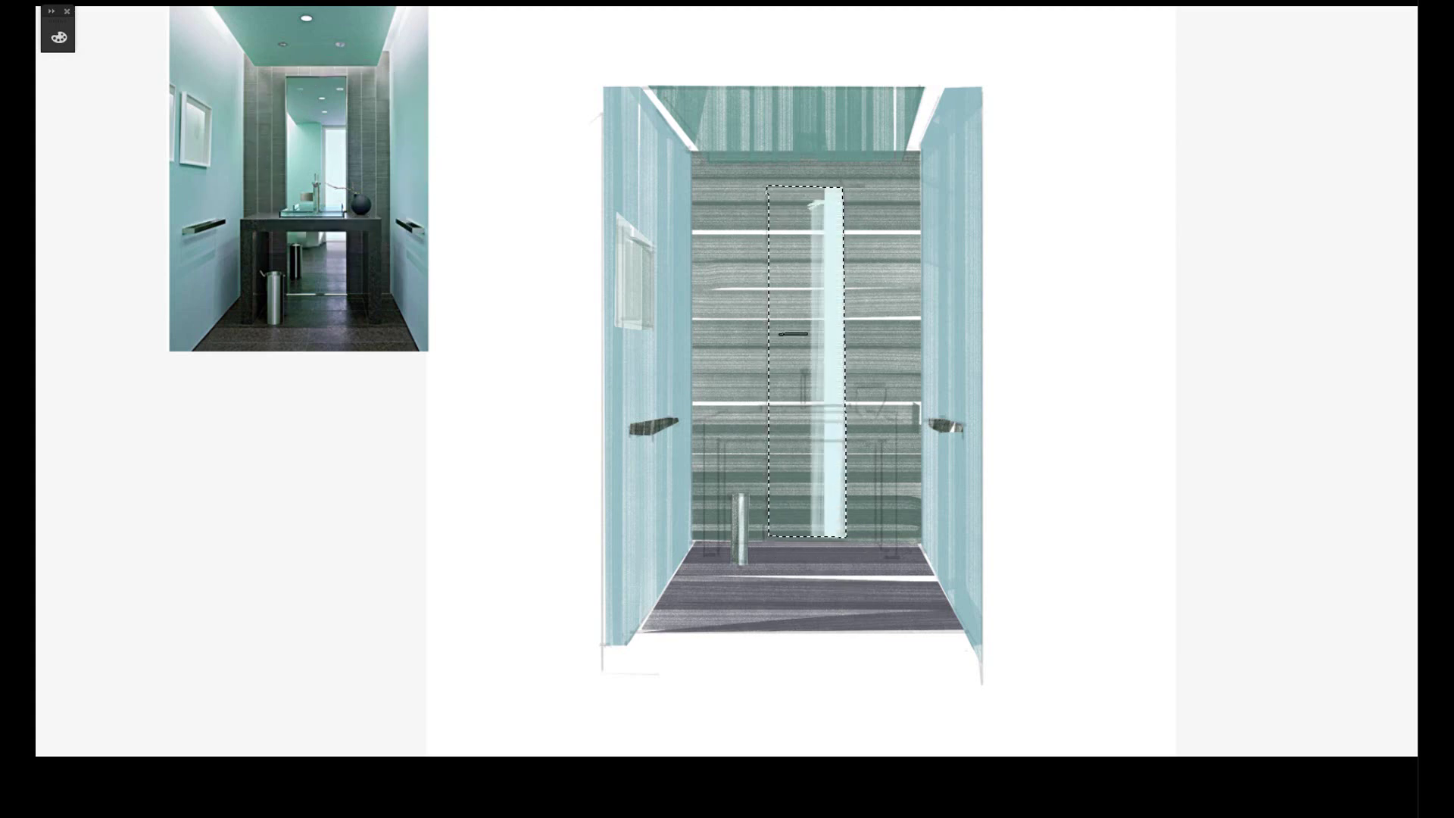
# Add teal and dark teal vertical strokes sampled from the reference photo's mirror.
pyautogui.click(341, 253)
pyautogui.keyDown('alt'); pyautogui.click(312, 116); pyautogui.keyUp('alt')
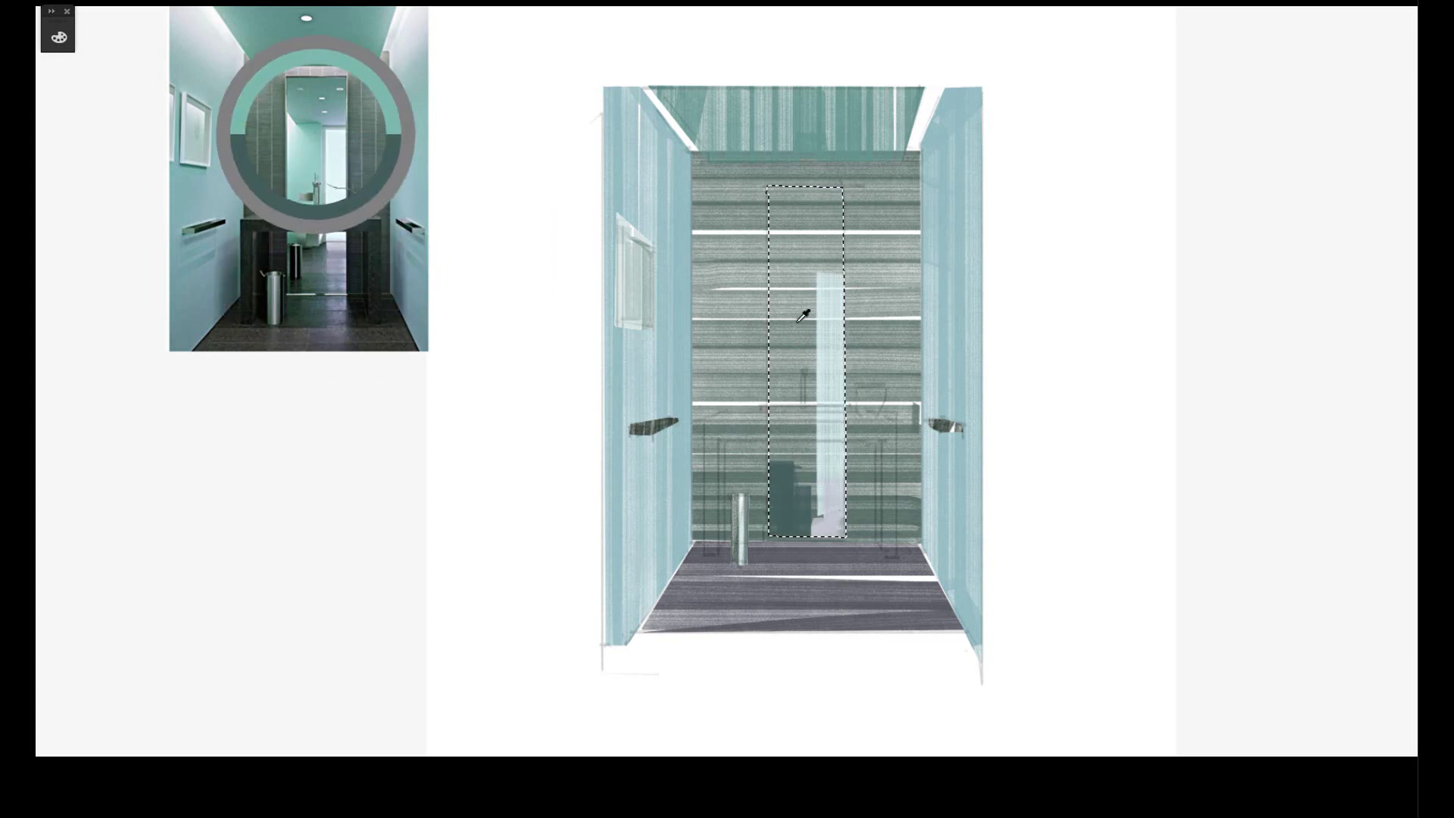
pyautogui.moveTo(792, 274); pyautogui.dragTo(792, 530)
pyautogui.keyDown('alt'); pyautogui.click(312, 97); pyautogui.keyUp('alt')
pyautogui.moveTo(802, 196); pyautogui.dragTo(806, 257)
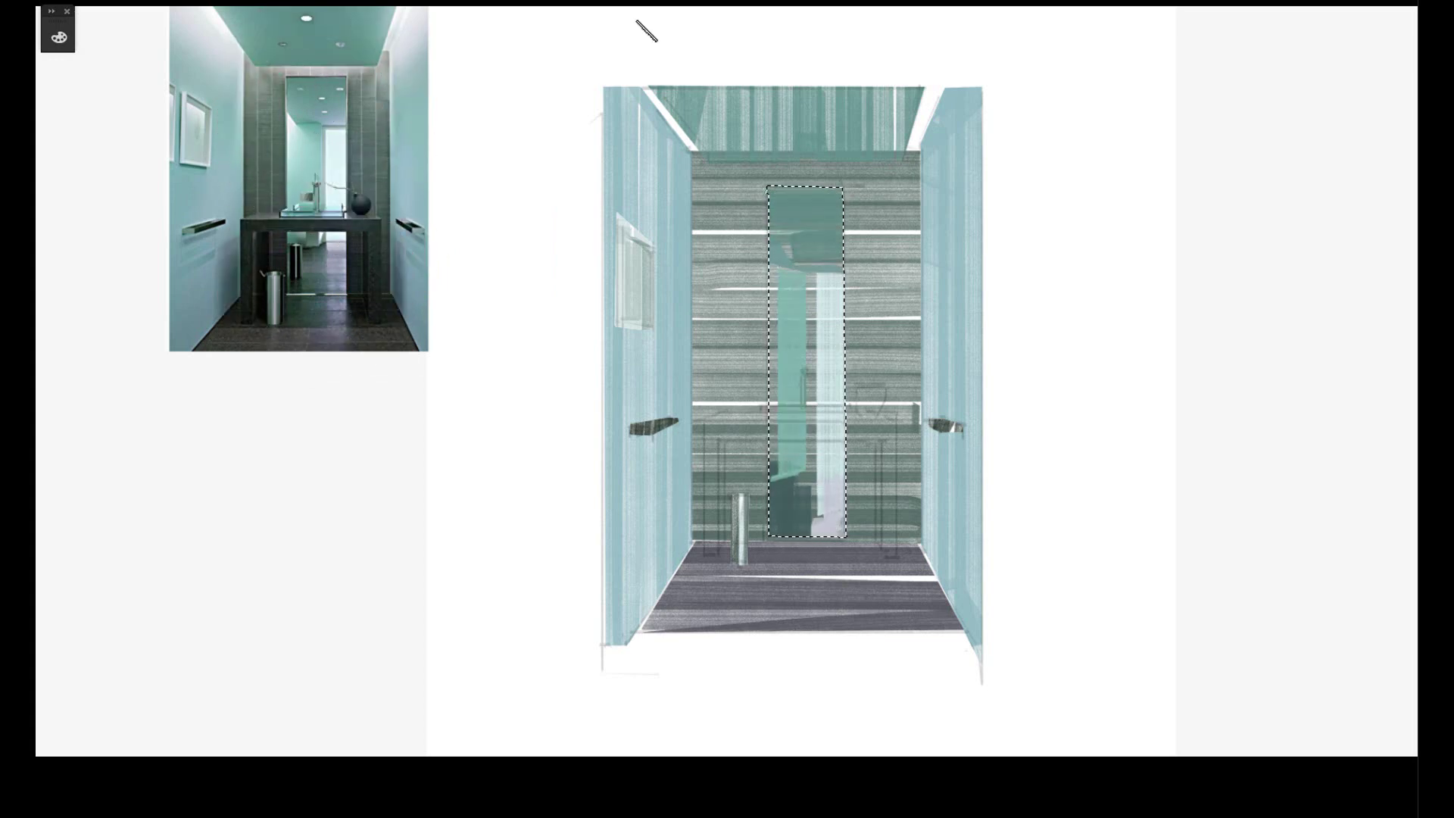
pyautogui.keyDown('alt'); pyautogui.click(309, 121); pyautogui.keyUp('alt')
pyautogui.keyDown('alt'); pyautogui.click(338, 219); pyautogui.keyUp('alt')
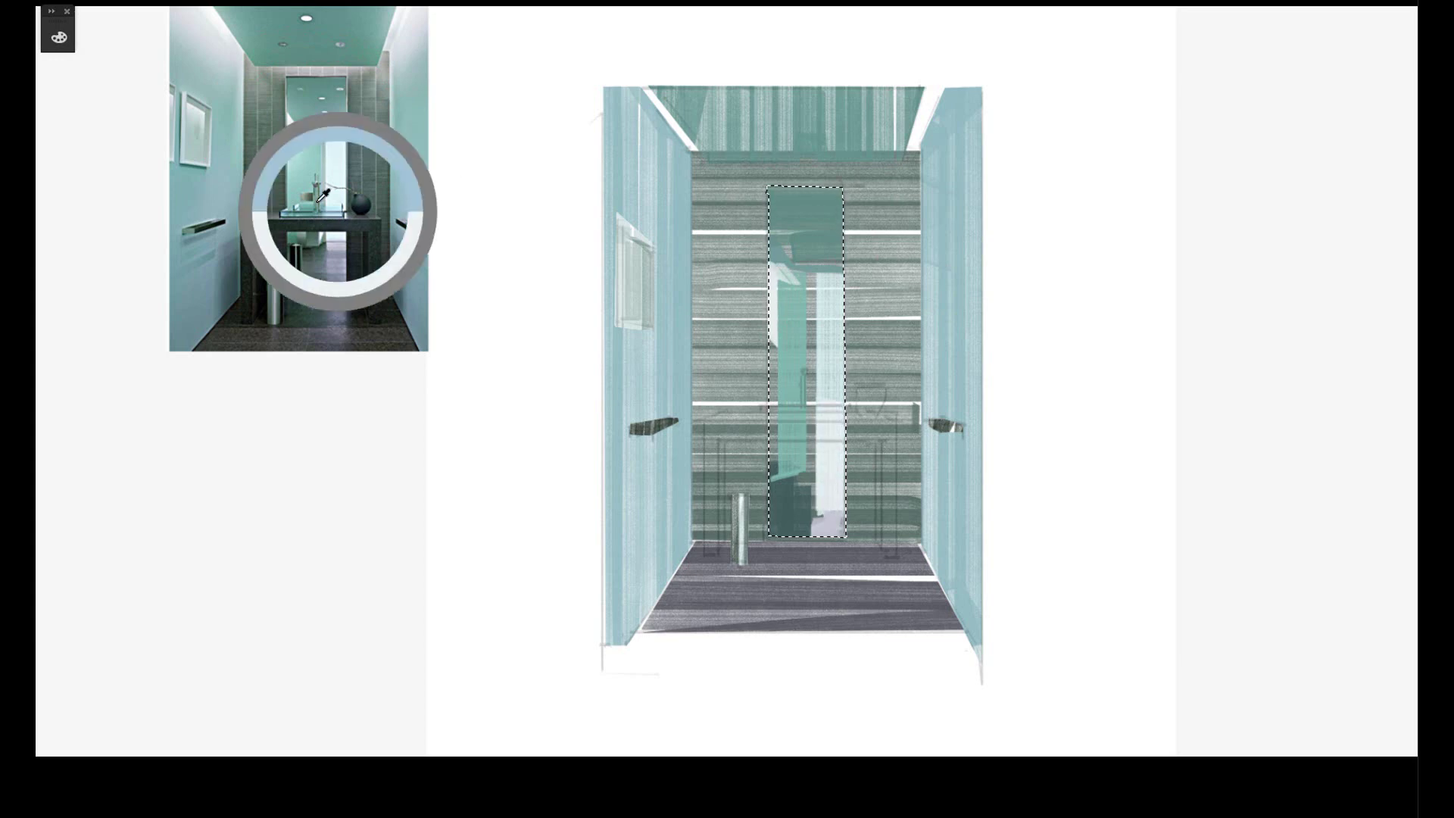
pyautogui.moveTo(807, 286); pyautogui.dragTo(794, 472)
pyautogui.keyDown('alt'); pyautogui.click(304, 206); pyautogui.keyUp('alt')
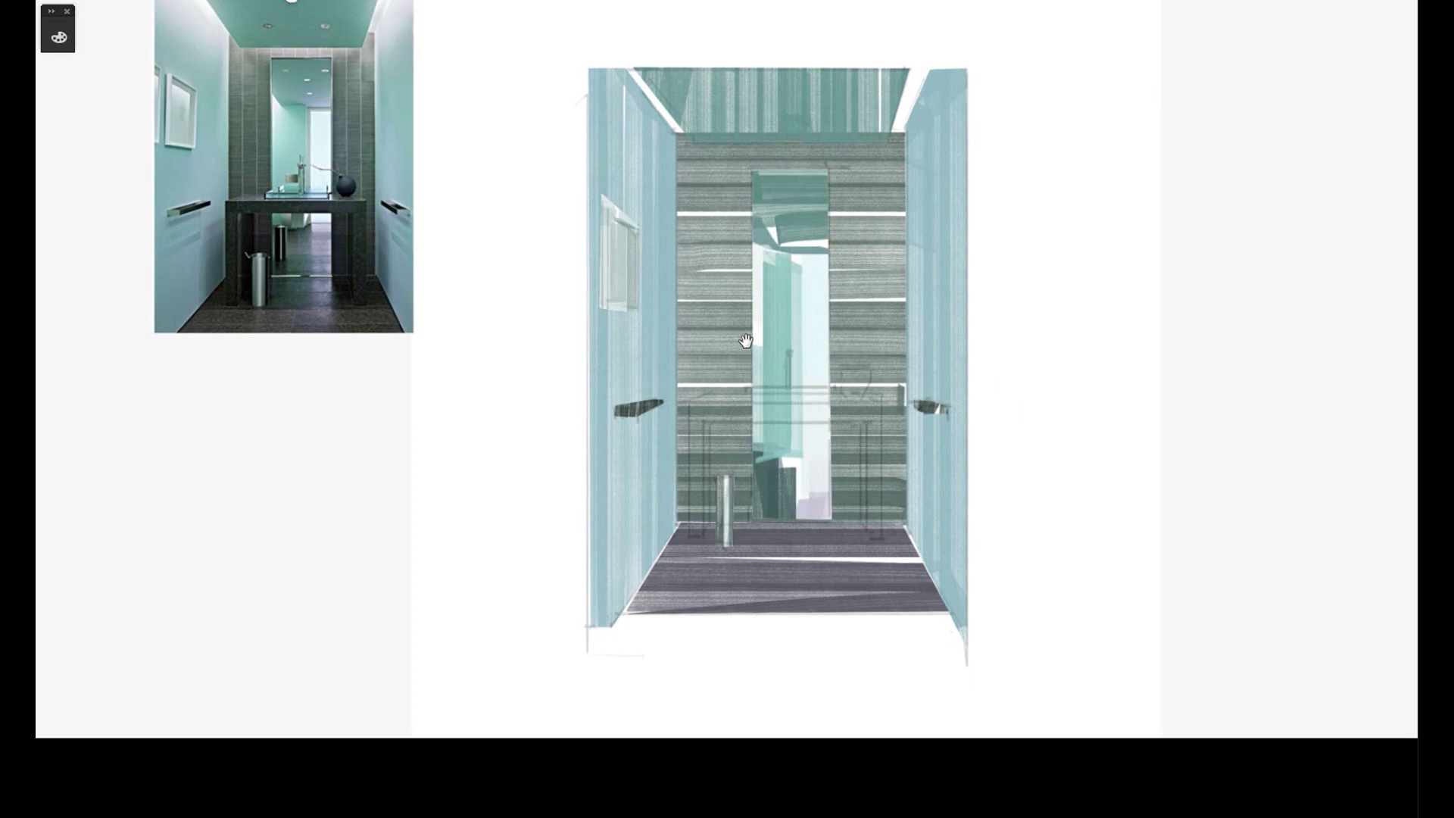
# Outline the faucet cylinder, sample its colour from the photo, then deselect.
pyautogui.press('l')
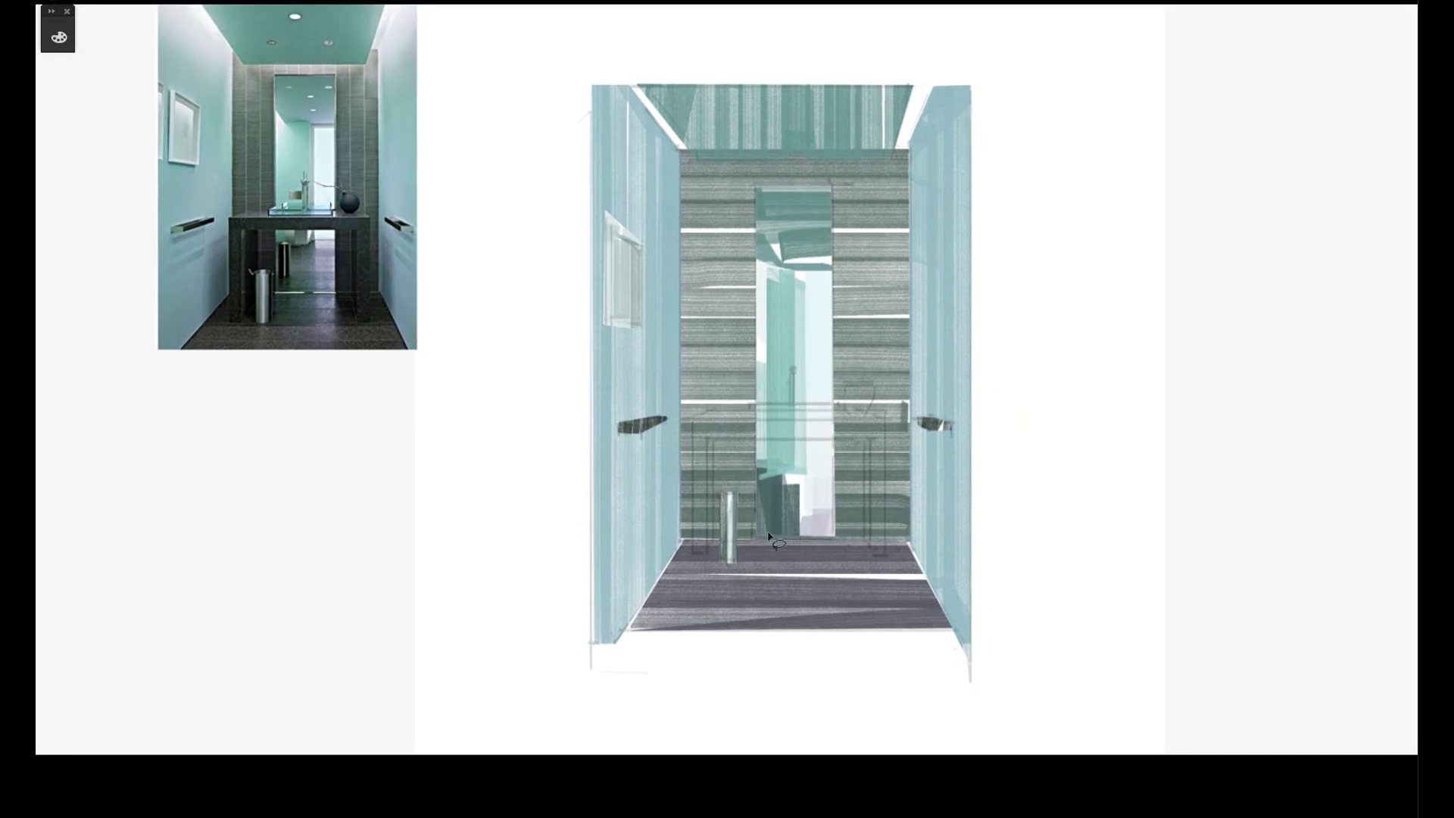
pyautogui.moveTo(761, 476); pyautogui.dragTo(765, 522)
pyautogui.keyDown('alt'); pyautogui.click(302, 281); pyautogui.keyUp('alt')
pyautogui.moveTo(763, 473); pyautogui.dragTo(765, 522)
pyautogui.hotkey('ctrl', 'd')
# Paint the vanity solid dark grey and its top in the photo's colour.
pyautogui.moveTo(699, 548); pyautogui.dragTo(719, 445)
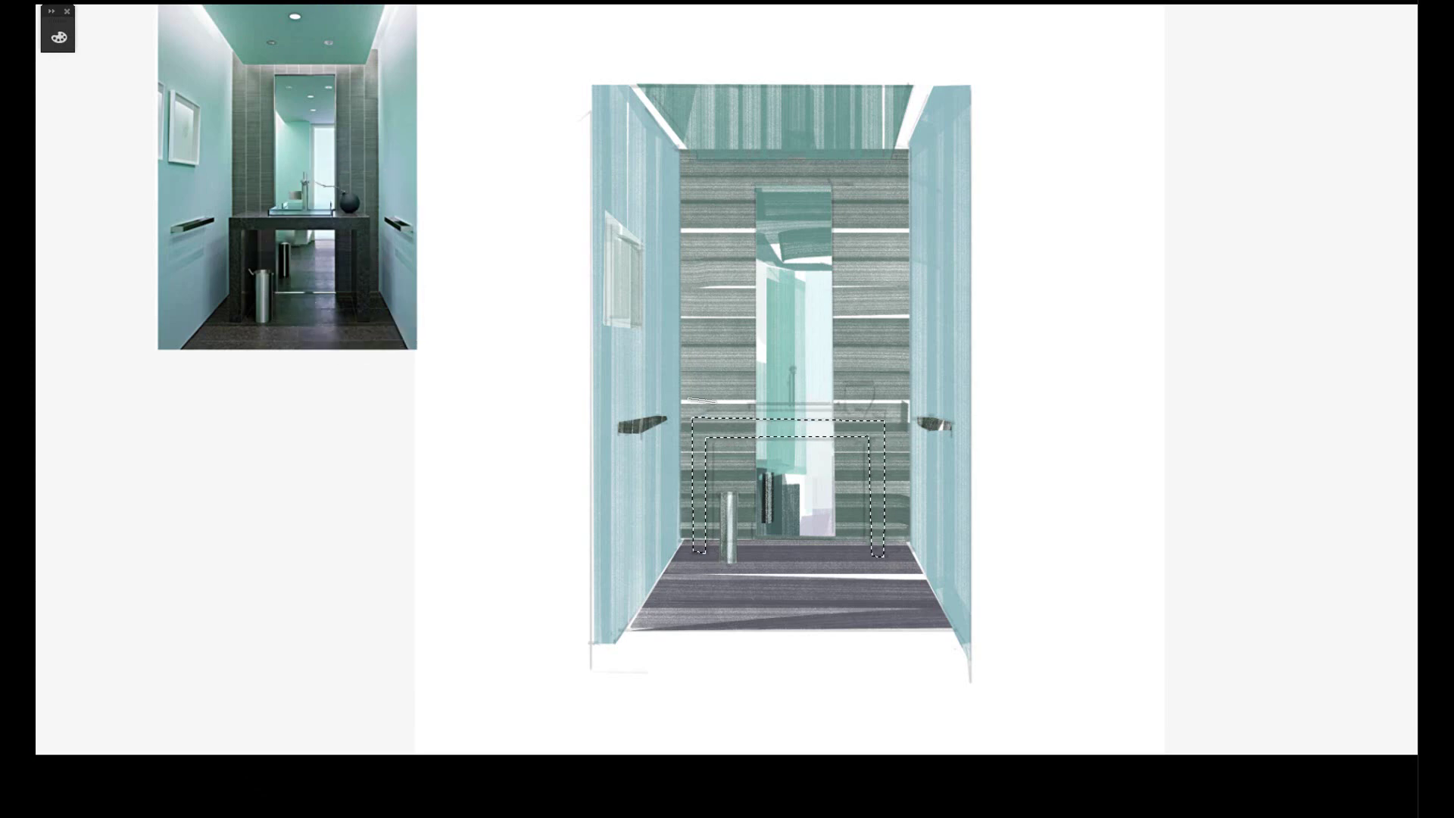
pyautogui.moveTo(697, 454); pyautogui.dragTo(923, 477)
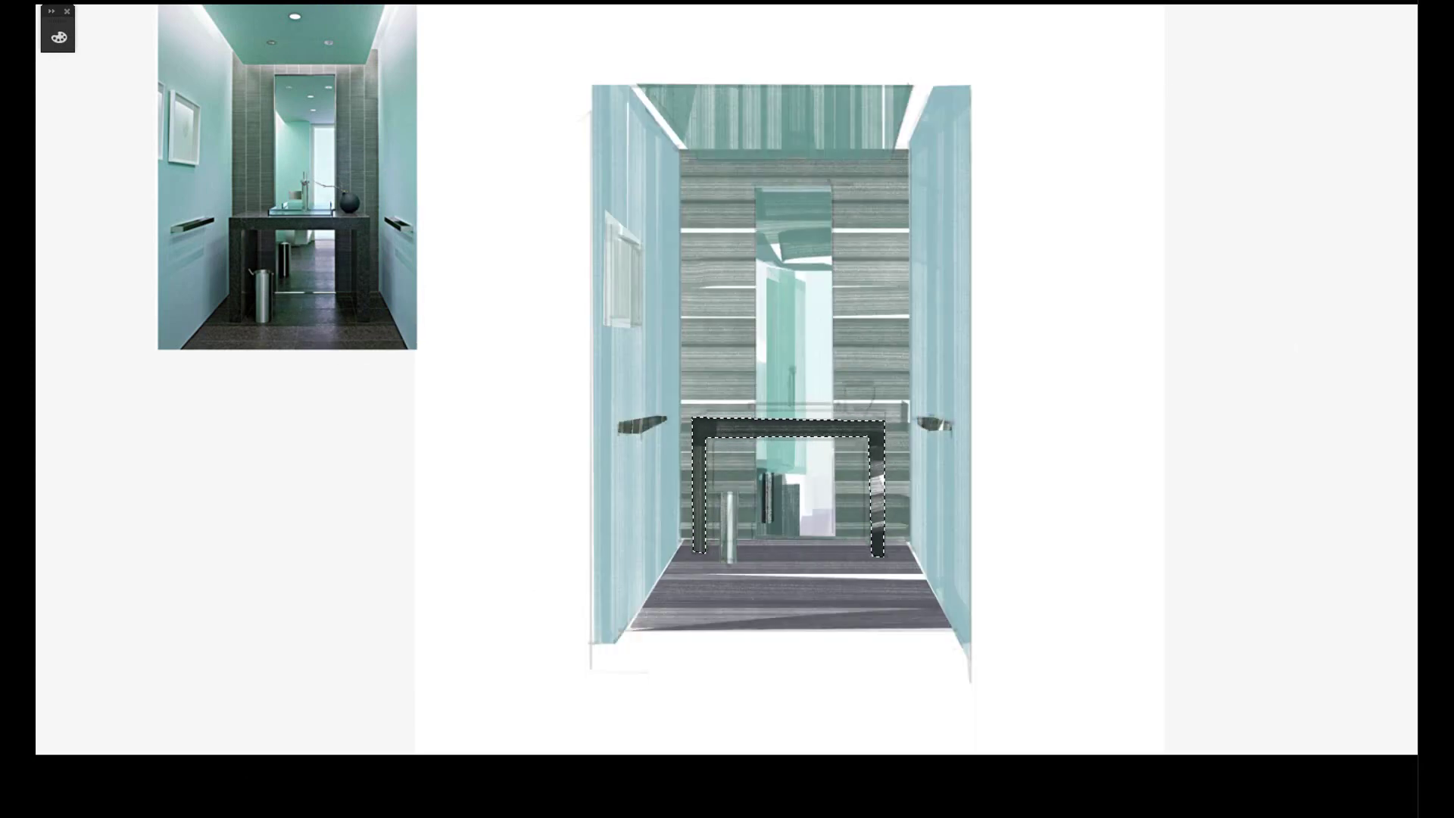
pyautogui.moveTo(695, 417); pyautogui.dragTo(878, 417)
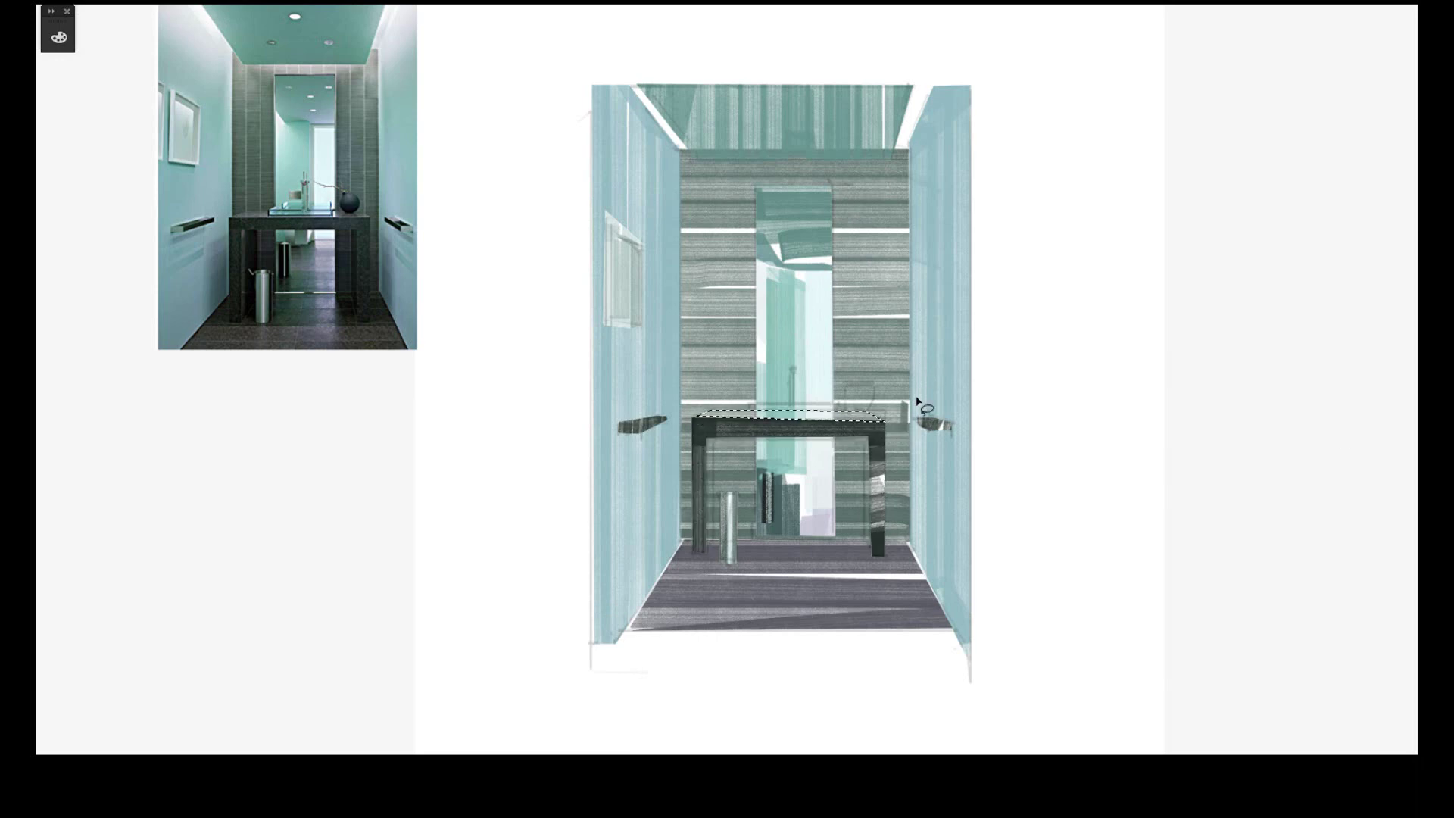
pyautogui.keyDown('alt'); pyautogui.click(248, 201); pyautogui.keyUp('alt')
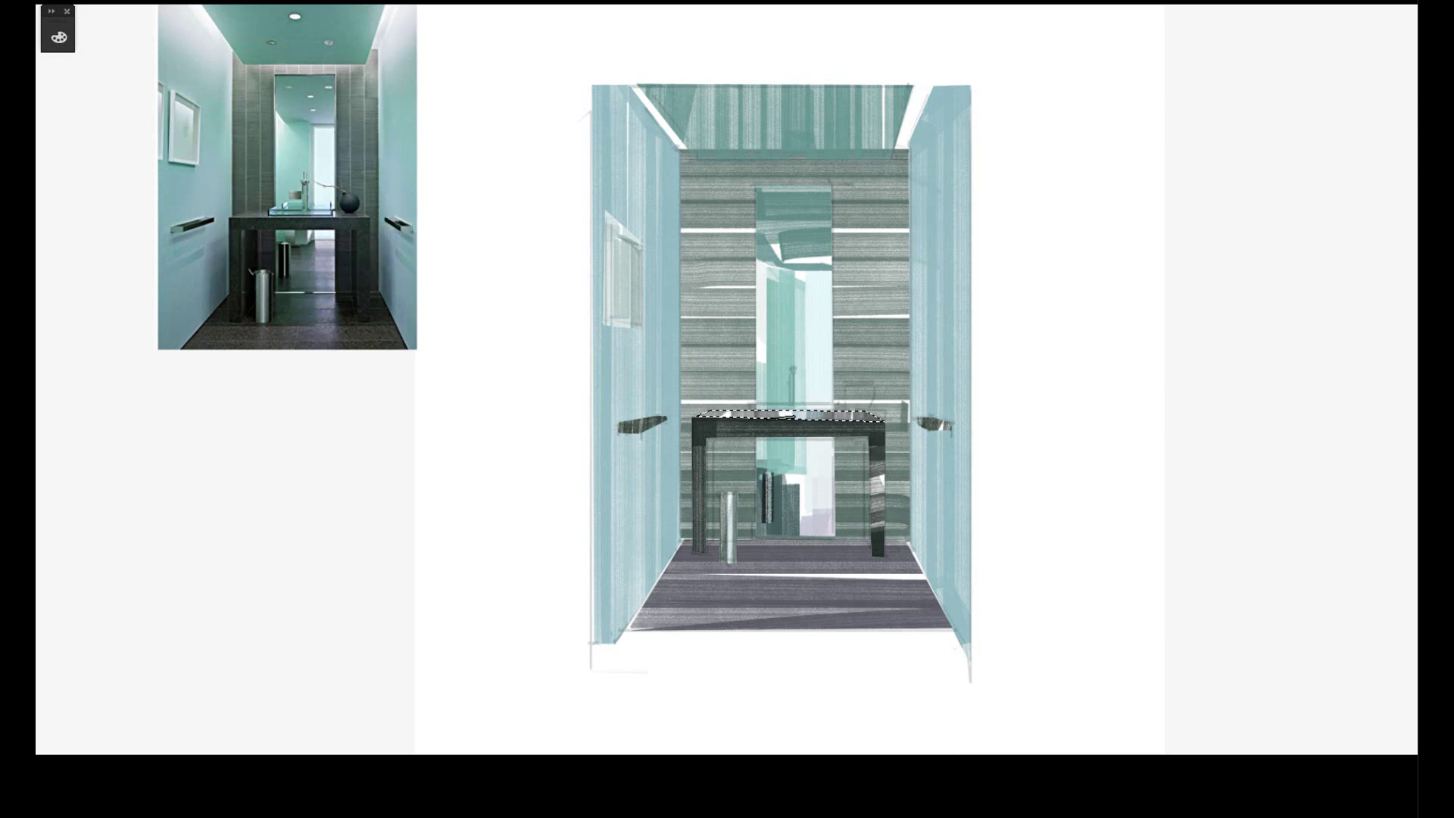
pyautogui.hotkey('ctrl', 'd')
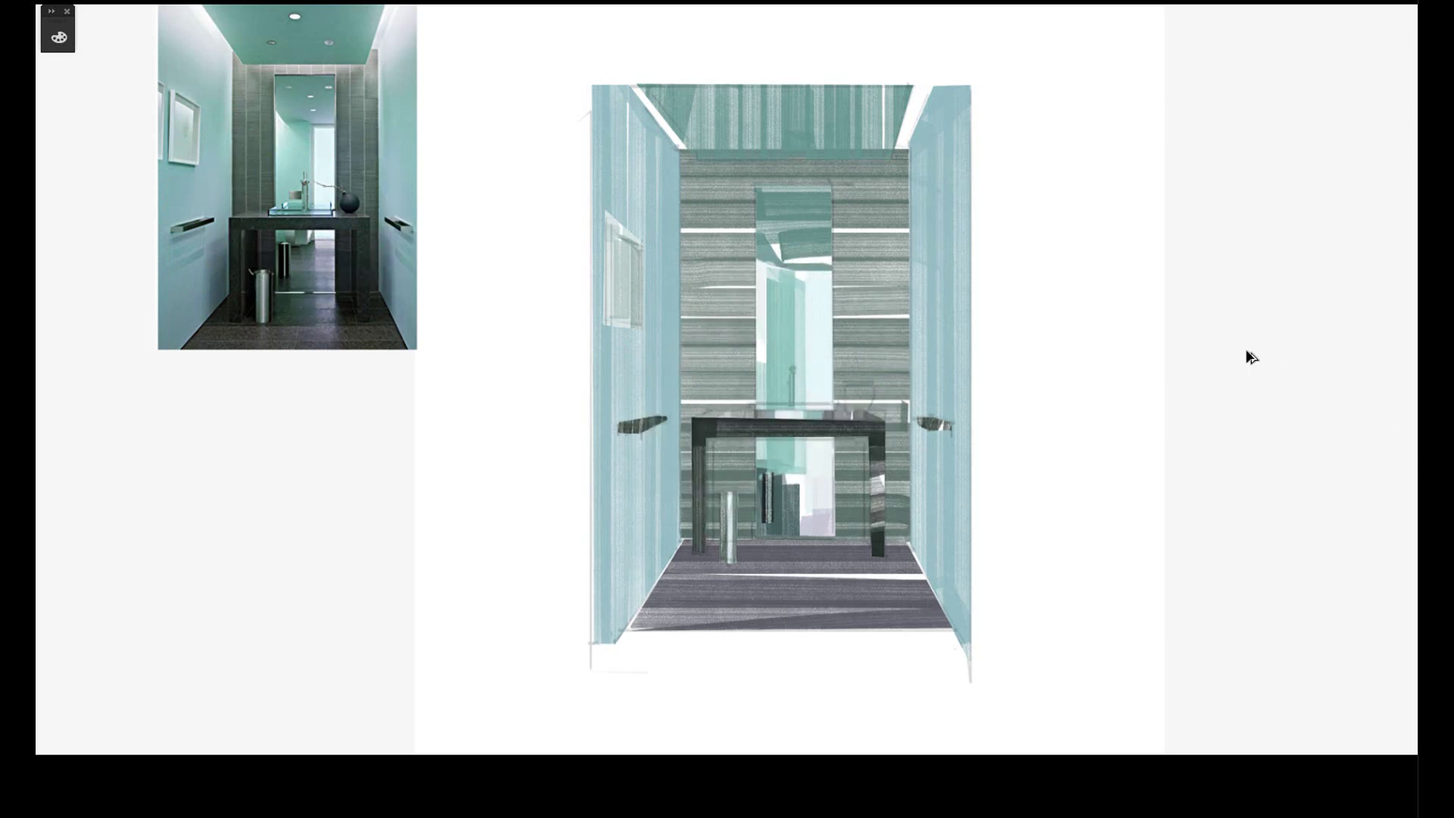
pyautogui.moveTo(849, 387); pyautogui.dragTo(871, 409)
# Fill the sphere dark grey, then outline the vanity top and faucet.
pyautogui.click(349, 202)
pyautogui.hotkey('ctrl', 'd')
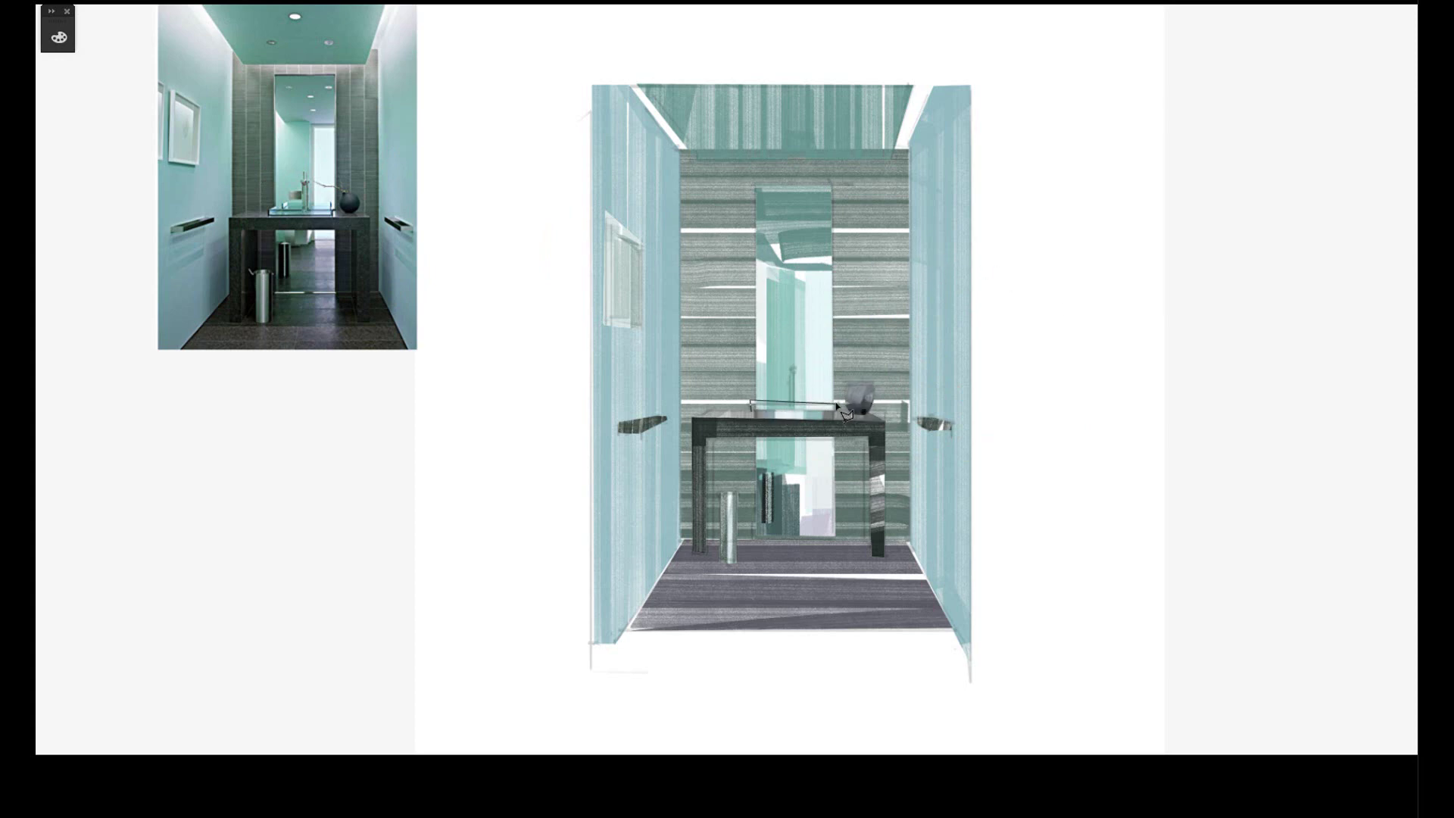
pyautogui.moveTo(754, 409); pyautogui.dragTo(752, 408)
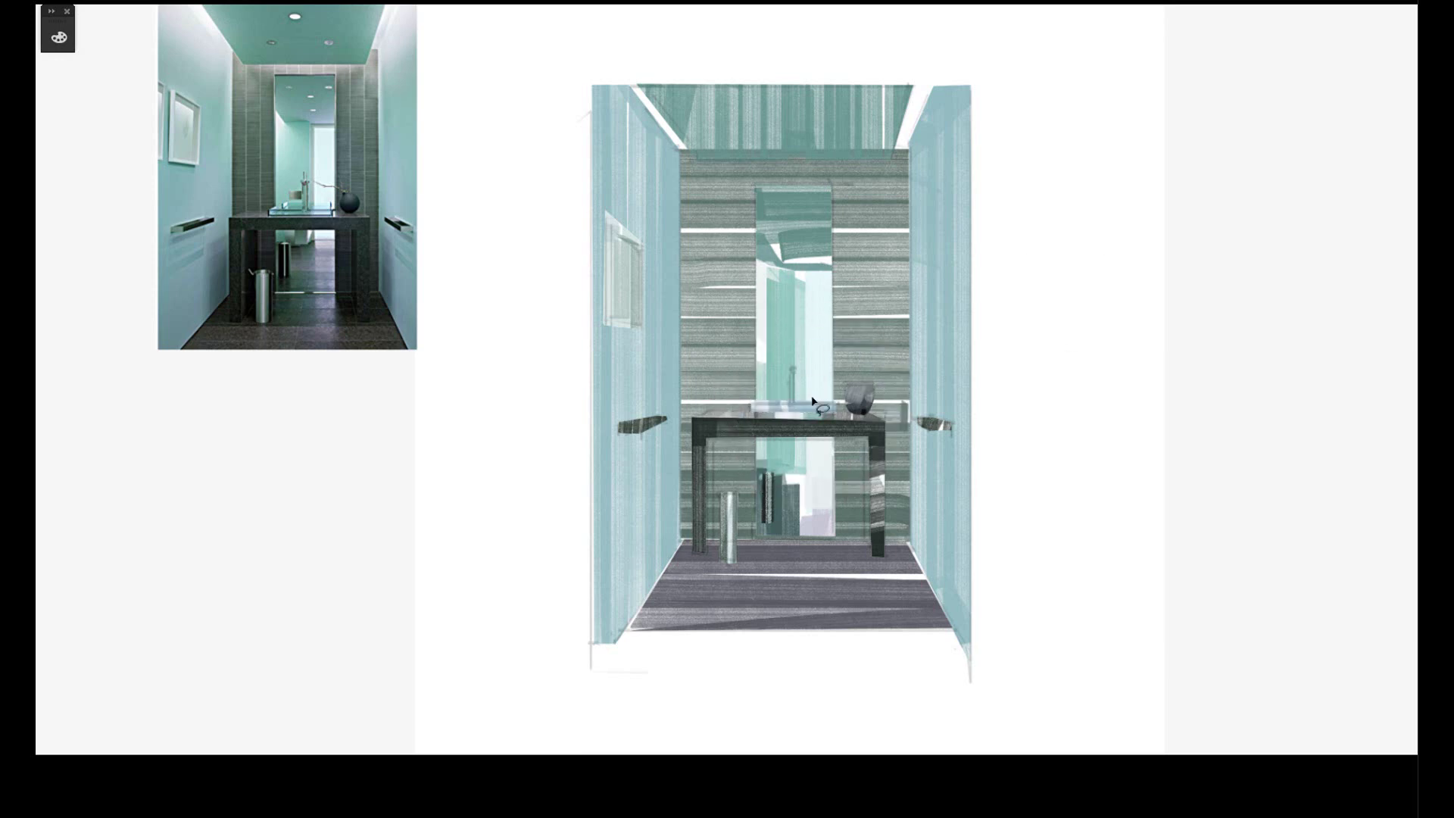
pyautogui.moveTo(792, 400); pyautogui.dragTo(793, 371)
pyautogui.click(879, 527)
# Sample mirror colours, paste in the white vessel sink, and select the strip below the drawing.
pyautogui.press('i')
pyautogui.click(807, 363)
pyautogui.click(803, 314)
pyautogui.hotkey('ctrl', 'v')
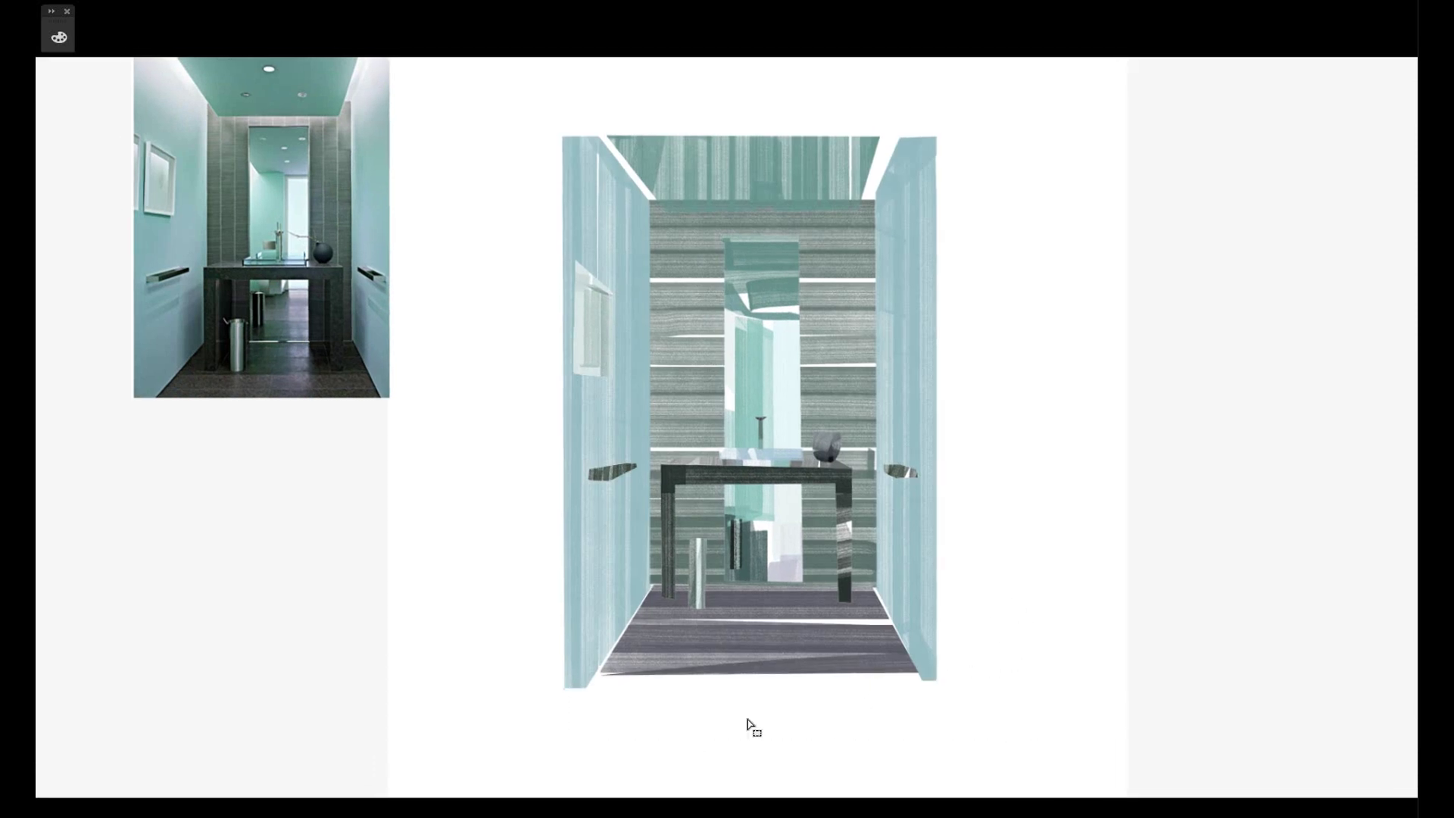
pyautogui.moveTo(870, 675); pyautogui.dragTo(1032, 717)
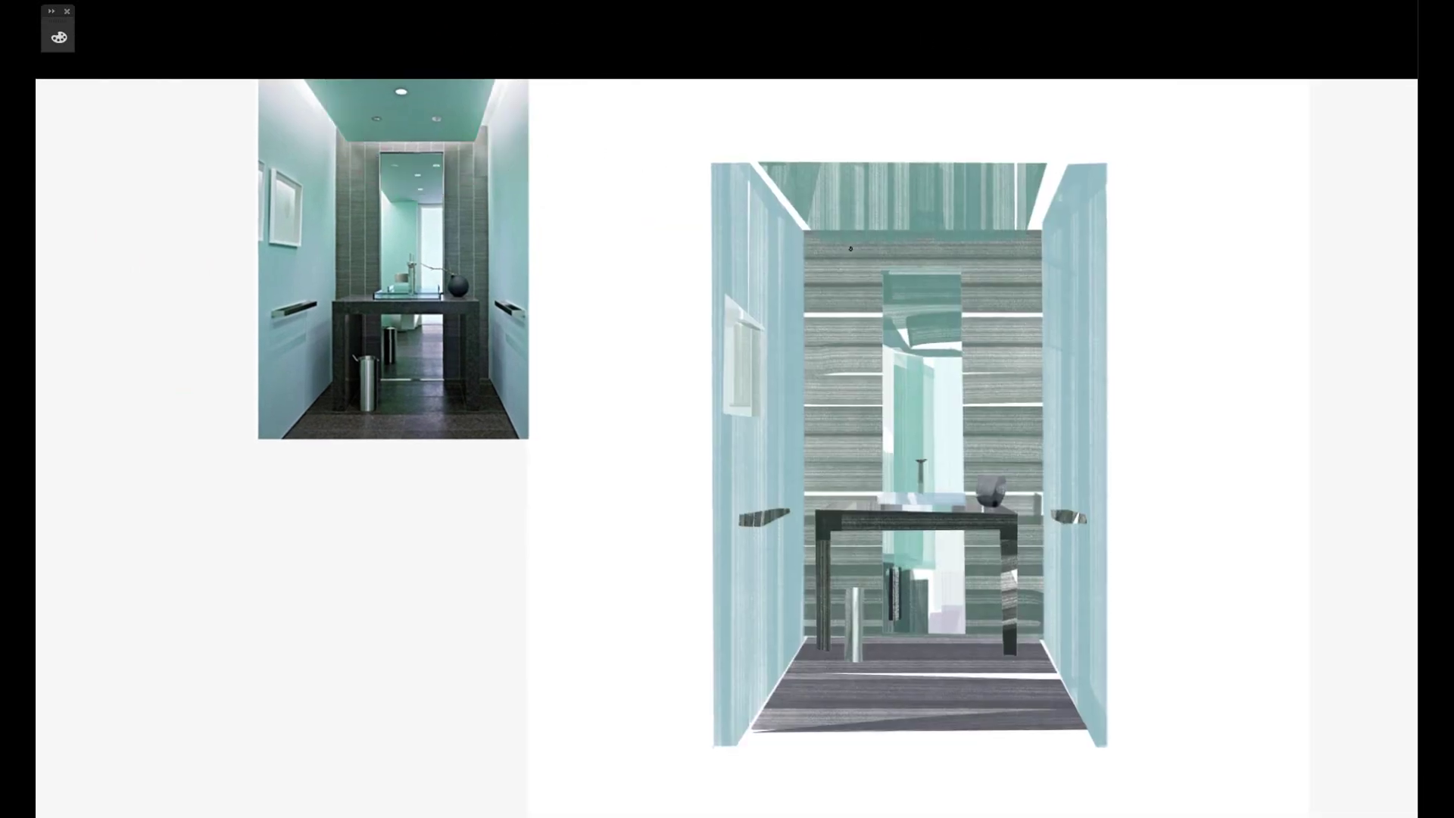
# Paint thin light highlight lines along the back wall's top and right edge.
pyautogui.scroll(-1, 921, 243)
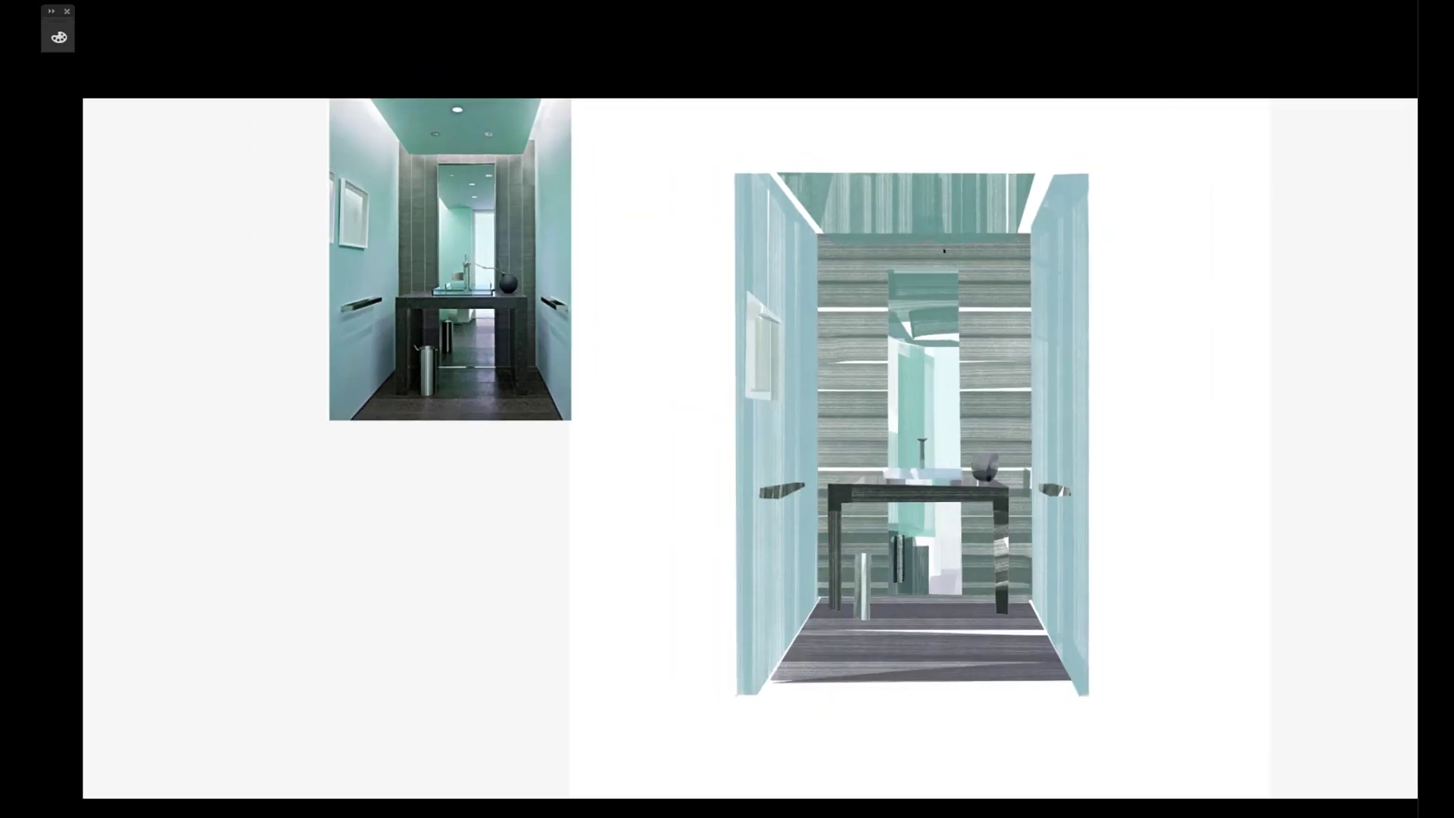
pyautogui.moveTo(833, 243); pyautogui.dragTo(1015, 243)
pyautogui.moveTo(1028, 241); pyautogui.dragTo(1030, 437)
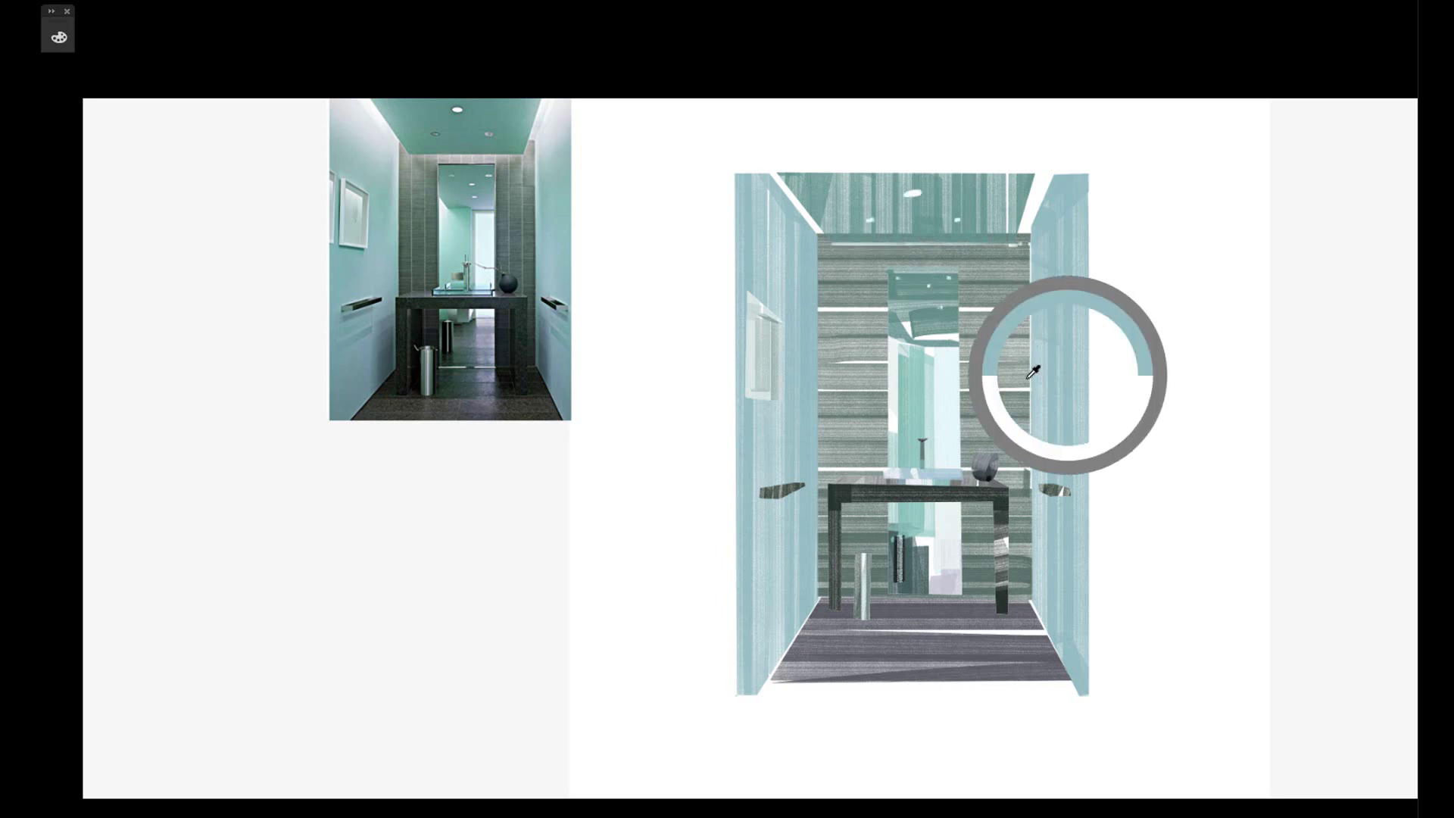
pyautogui.scroll(2, 1094, 364)
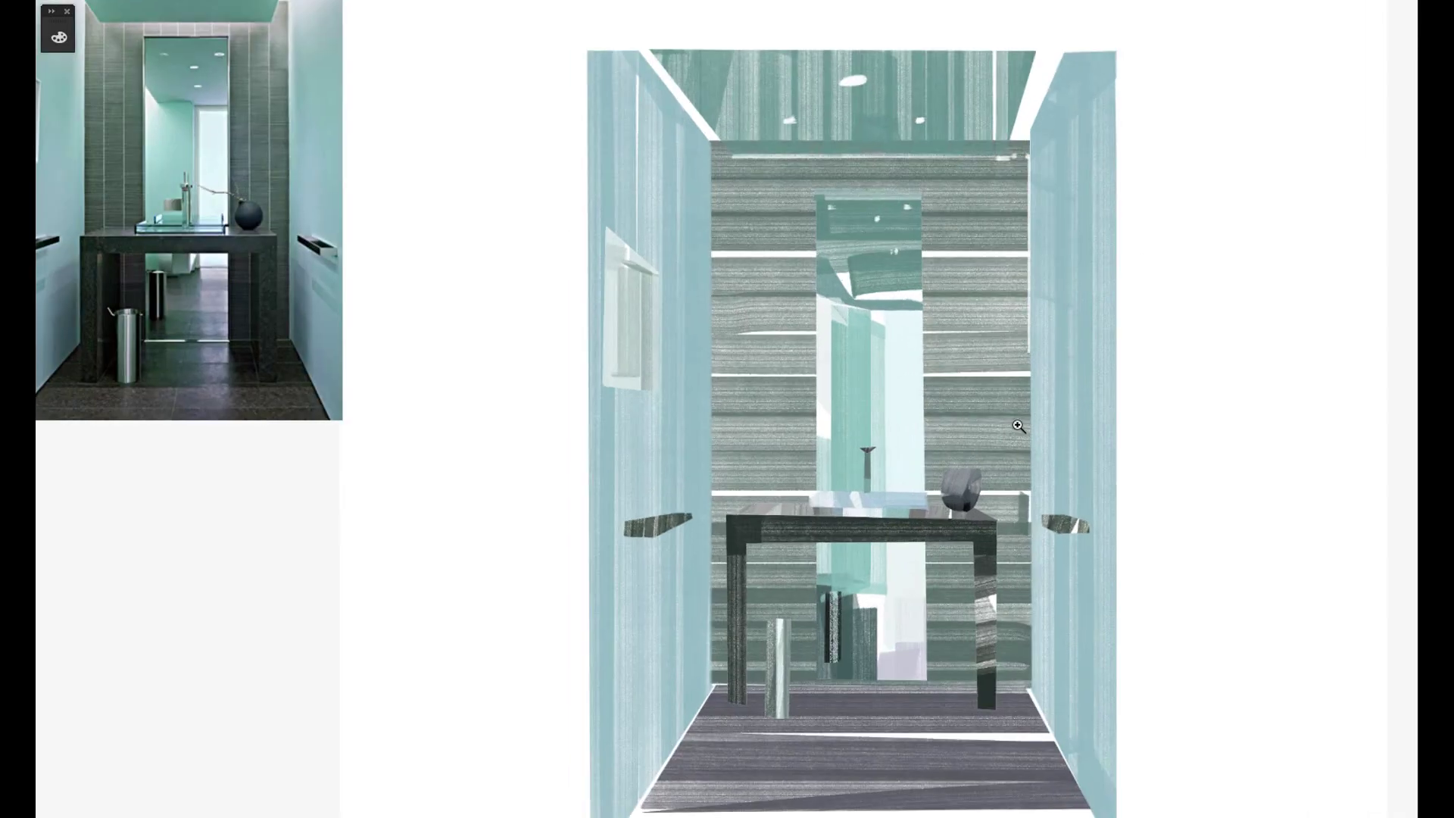
pyautogui.scroll(-1, 1094, 363)
pyautogui.hotkey('alt', 'e')
pyautogui.press('Escape')
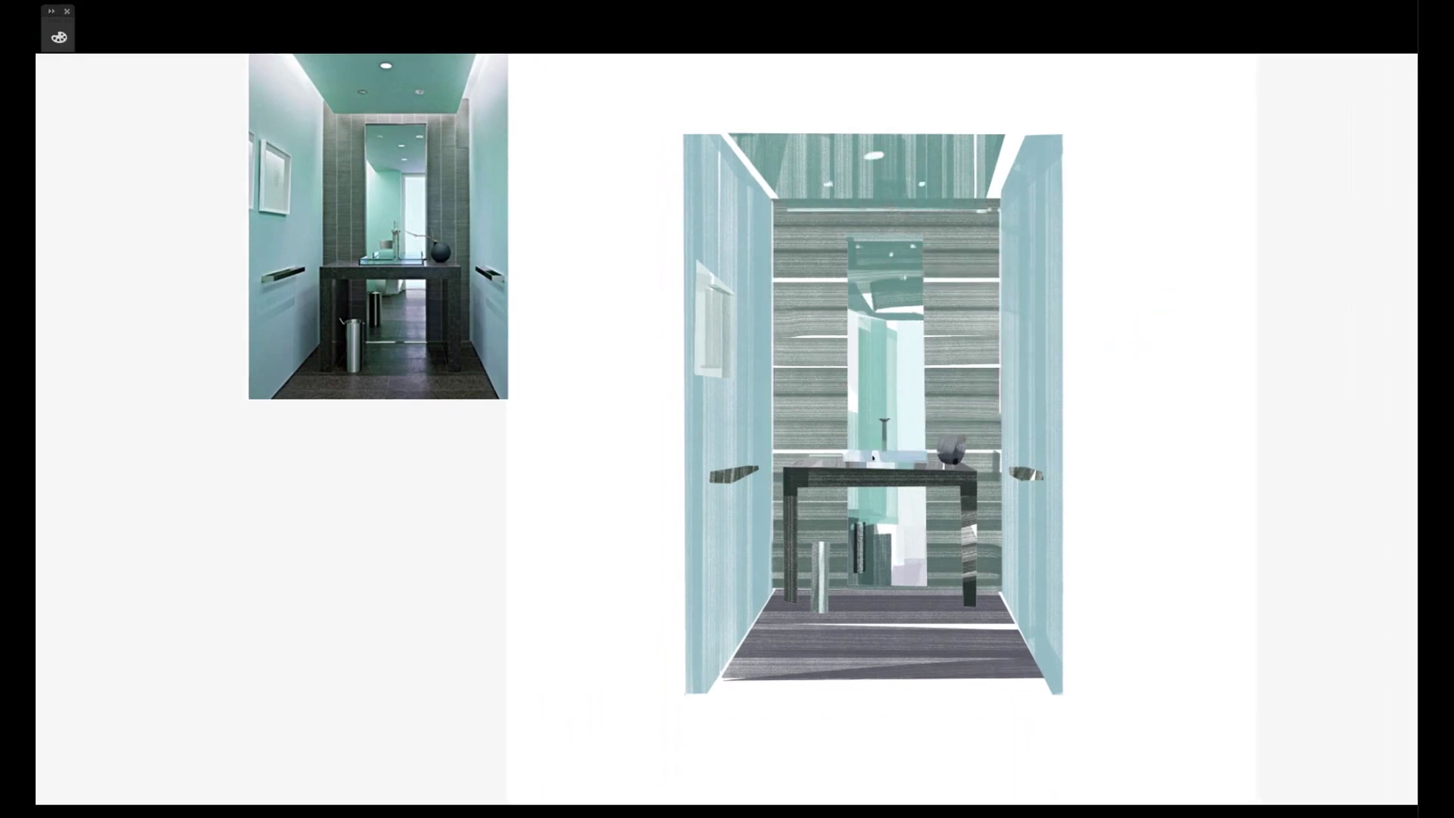
# Darken the table top's front edge and redefine both table legs with dark and light strokes.
pyautogui.moveTo(781, 469)
pyautogui.mouseDown()
pyautogui.moveTo(978, 470)
pyautogui.moveTo(952, 470)
pyautogui.mouseUp()
pyautogui.moveTo(791, 500); pyautogui.dragTo(809, 606)
pyautogui.moveTo(962, 598); pyautogui.dragTo(967, 549)
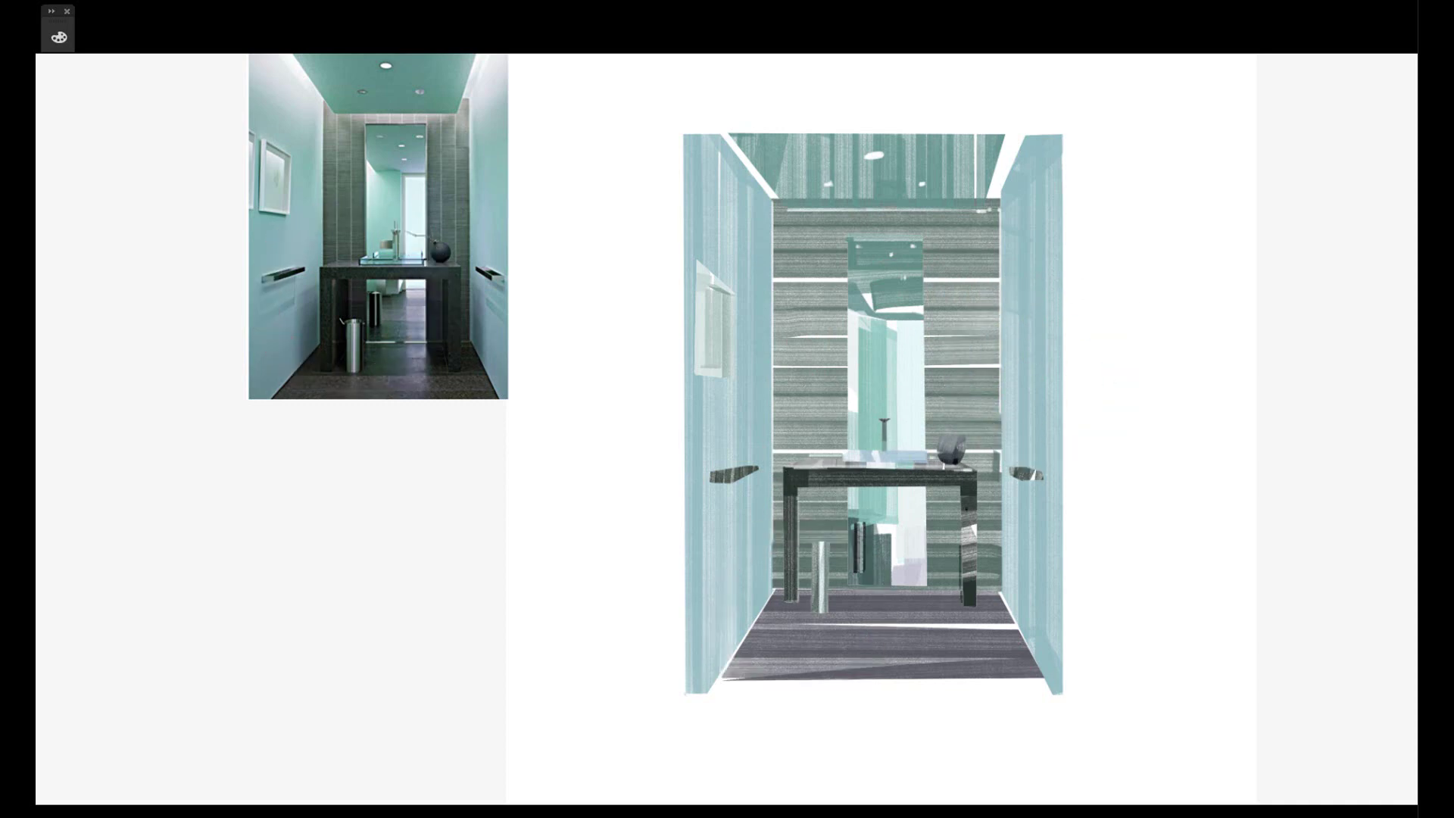
pyautogui.moveTo(961, 488); pyautogui.dragTo(958, 598)
pyautogui.moveTo(803, 595)
pyautogui.mouseDown()
pyautogui.moveTo(800, 489)
pyautogui.moveTo(799, 591)
pyautogui.mouseUp()
pyautogui.moveTo(801, 492)
pyautogui.mouseDown()
pyautogui.moveTo(800, 581)
pyautogui.moveTo(928, 484)
pyautogui.mouseUp()
pyautogui.keyDown('alt'); pyautogui.click(894, 490); pyautogui.keyUp('alt')
pyautogui.moveTo(799, 488)
pyautogui.mouseDown()
pyautogui.moveTo(963, 489)
pyautogui.moveTo(980, 603)
pyautogui.mouseUp()
pyautogui.moveTo(977, 471); pyautogui.dragTo(978, 604)
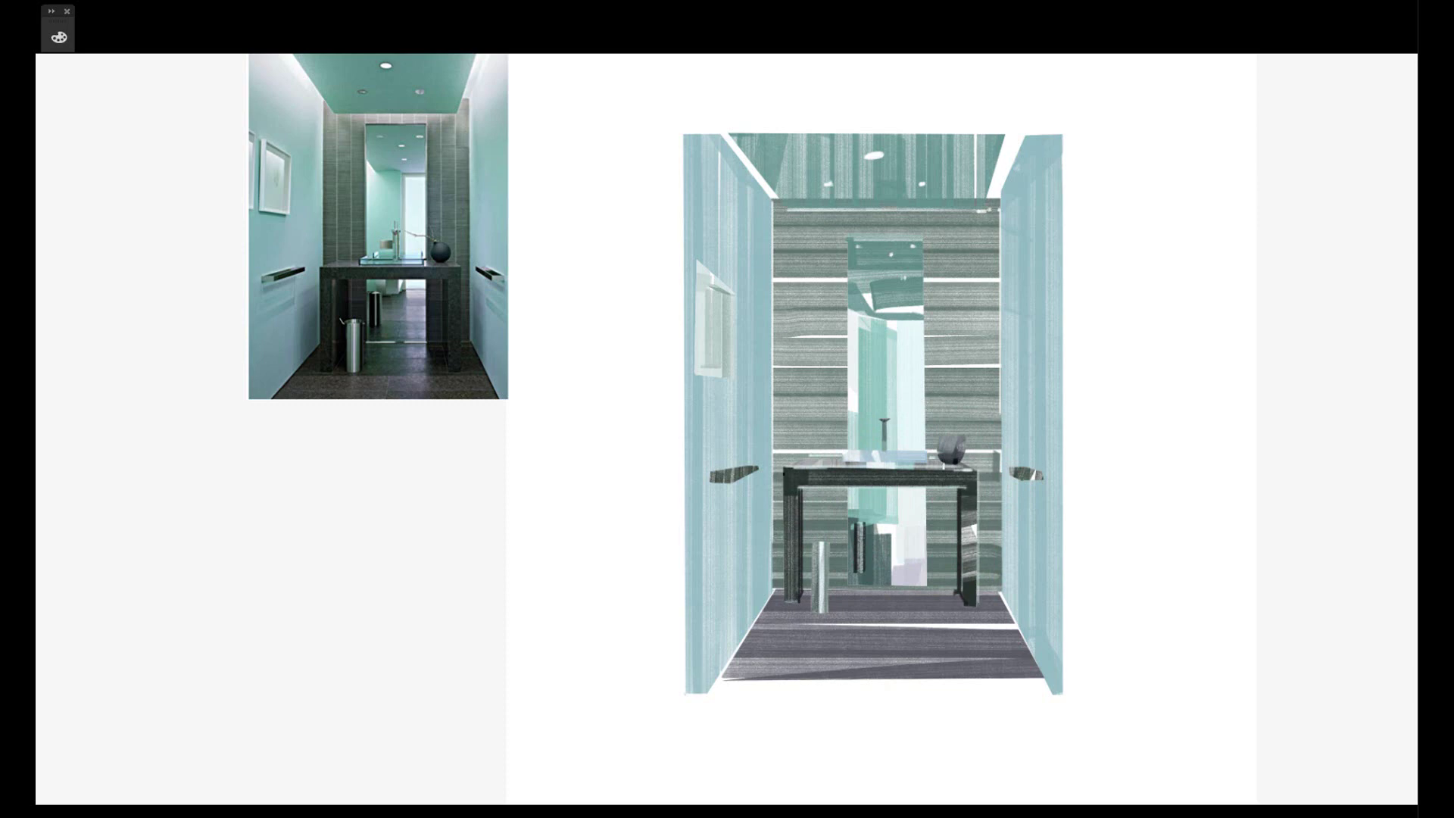
pyautogui.moveTo(773, 462); pyautogui.dragTo(773, 594)
# Highlight the right wall's lower edge and left ceiling diagonal, then outline the mirror's edges dark.
pyautogui.moveTo(1013, 615); pyautogui.dragTo(1058, 689)
pyautogui.moveTo(771, 198); pyautogui.dragTo(741, 148)
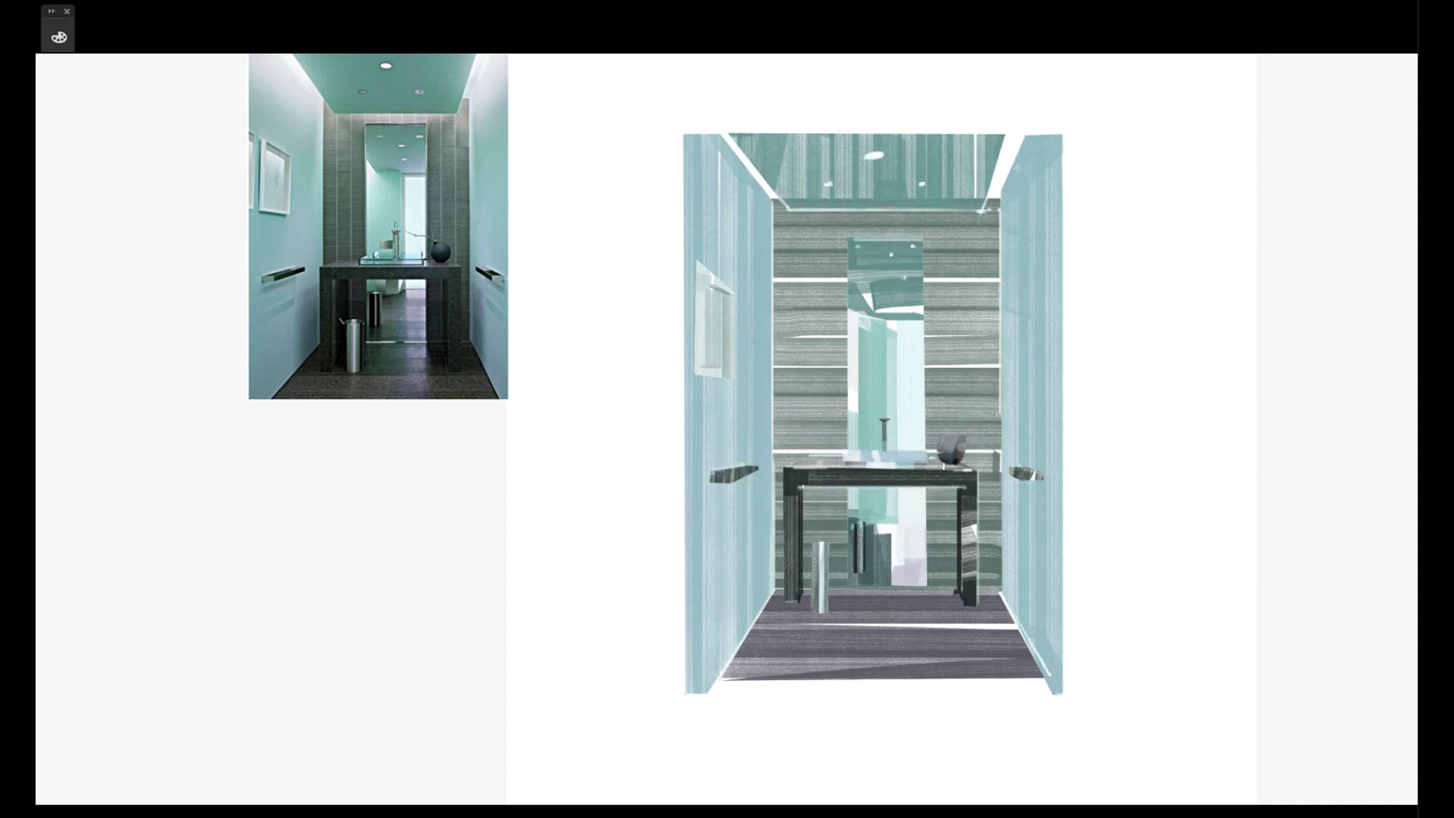
pyautogui.moveTo(922, 235)
pyautogui.mouseDown()
pyautogui.moveTo(926, 454)
pyautogui.moveTo(847, 229)
pyautogui.mouseUp()
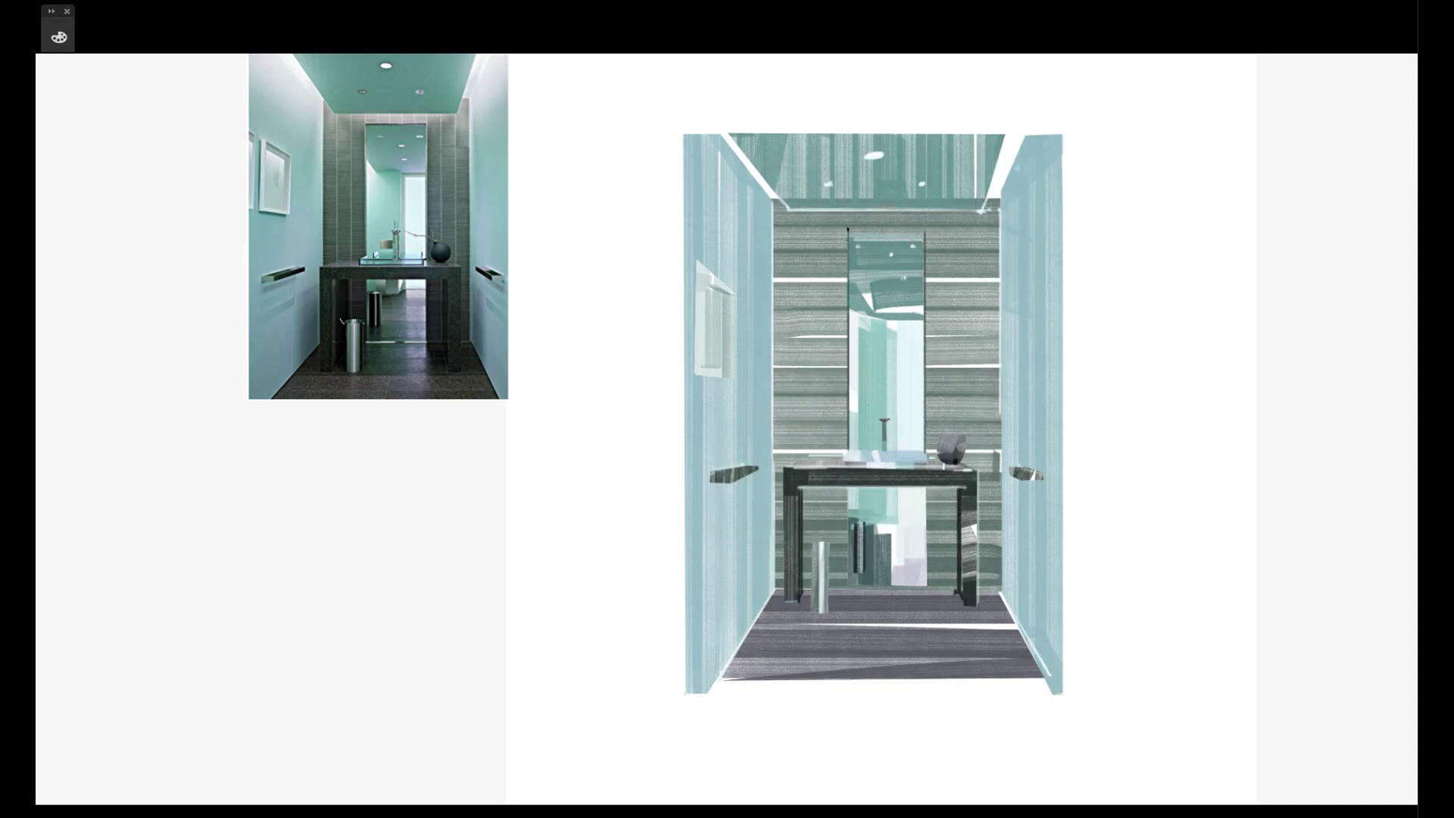
pyautogui.moveTo(926, 491); pyautogui.dragTo(927, 586)
pyautogui.moveTo(848, 487)
pyautogui.mouseDown()
pyautogui.moveTo(849, 581)
pyautogui.moveTo(925, 587)
pyautogui.mouseUp()
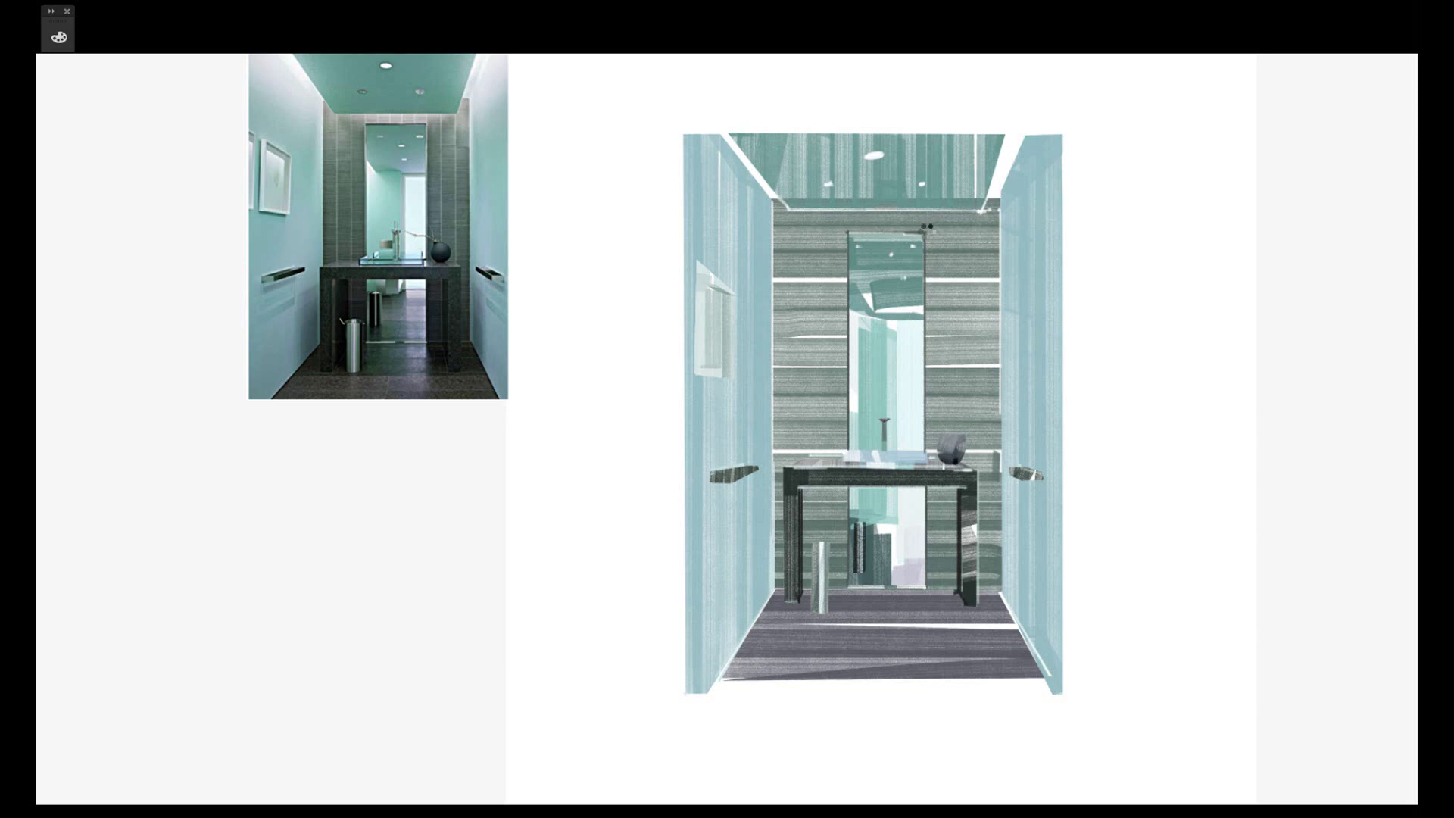
pyautogui.moveTo(925, 233)
pyautogui.mouseDown()
pyautogui.moveTo(848, 233)
pyautogui.moveTo(847, 414)
pyautogui.mouseUp()
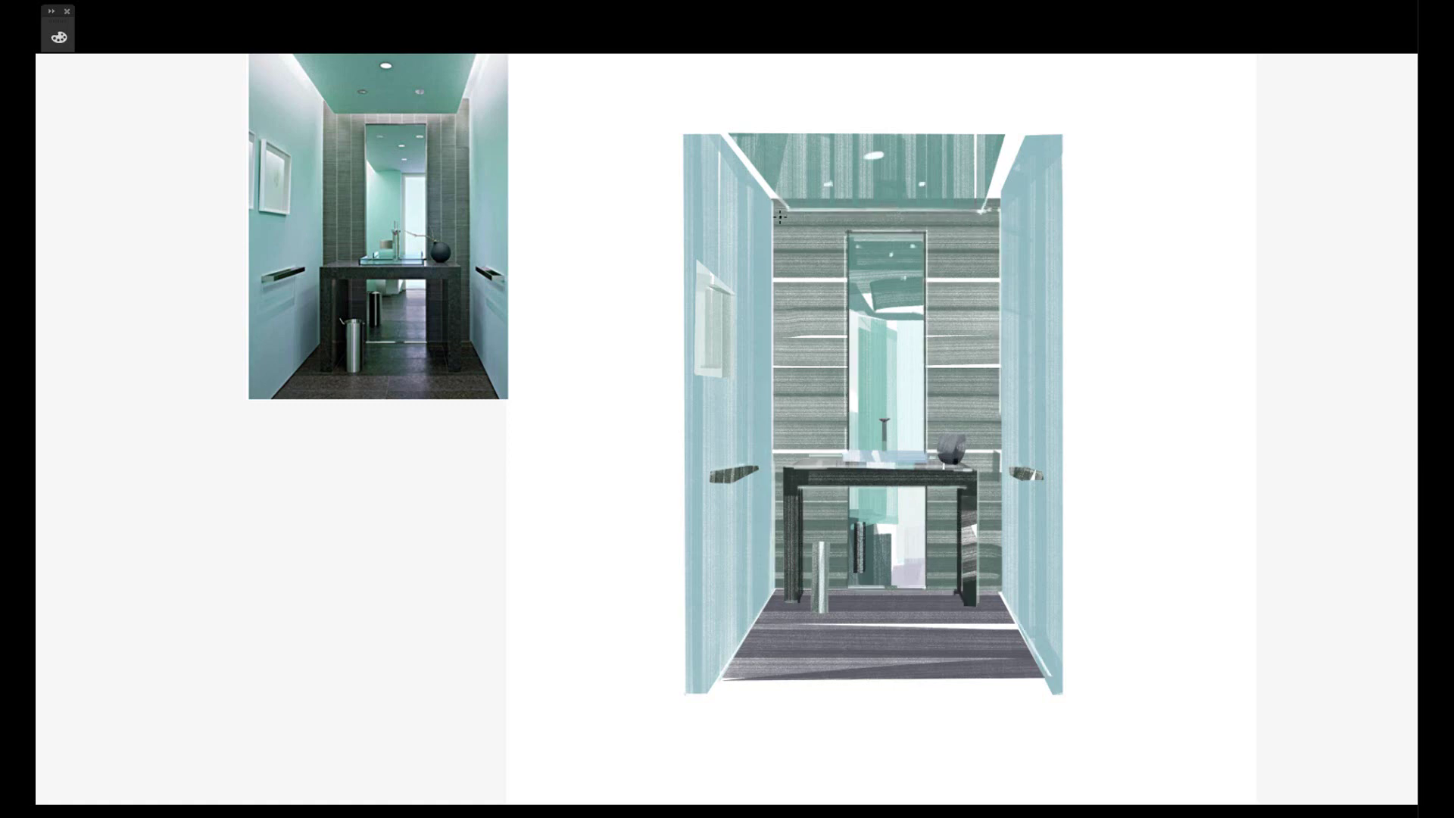
# Lighten the picture frame's edges and highlight the back wall's left and right edges.
pyautogui.moveTo(704, 263); pyautogui.dragTo(704, 368)
pyautogui.moveTo(731, 294); pyautogui.dragTo(729, 379)
pyautogui.moveTo(699, 266); pyautogui.dragTo(697, 371)
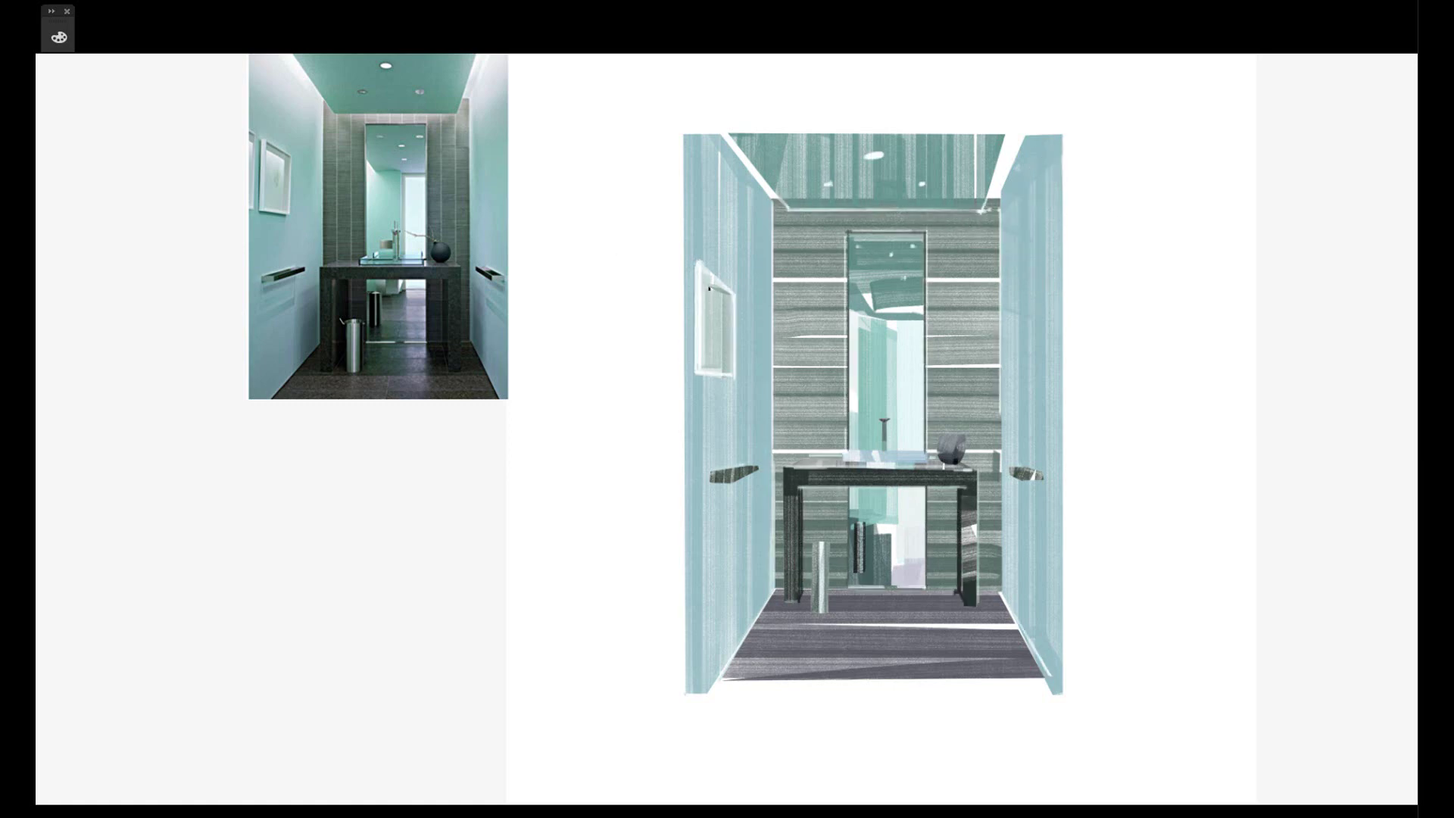
pyautogui.moveTo(725, 296); pyautogui.dragTo(720, 371)
pyautogui.moveTo(996, 601); pyautogui.dragTo(1001, 452)
pyautogui.moveTo(793, 598)
pyautogui.mouseDown()
pyautogui.moveTo(801, 227)
pyautogui.moveTo(818, 598)
pyautogui.moveTo(843, 212)
pyautogui.mouseUp()
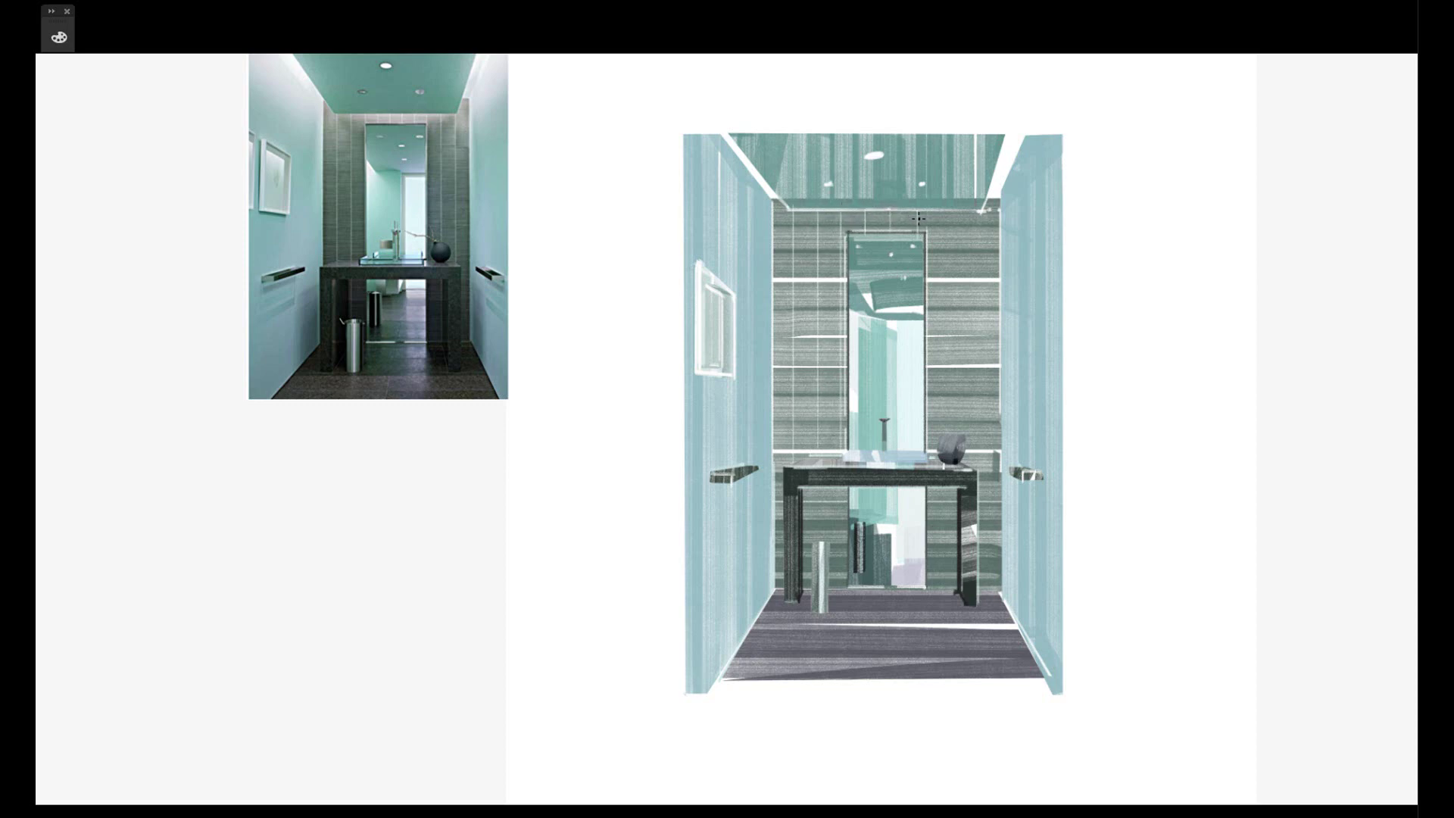
# Paint light vertical tile lines on the back wall and touch up its left-edge highlight.
pyautogui.moveTo(937, 210)
pyautogui.mouseDown()
pyautogui.moveTo(939, 452)
pyautogui.moveTo(959, 431)
pyautogui.mouseUp()
pyautogui.moveTo(986, 201); pyautogui.dragTo(988, 592)
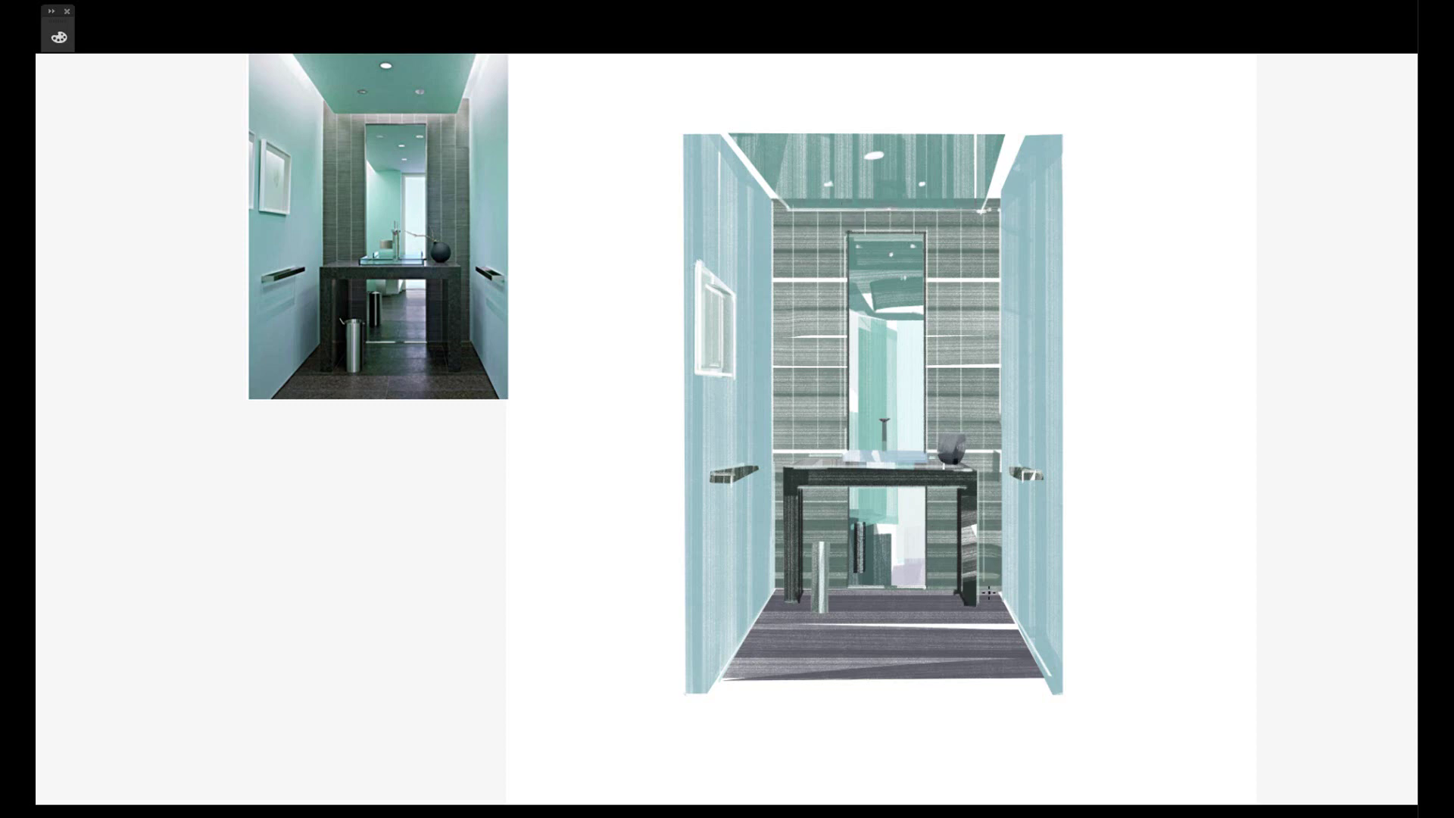
pyautogui.moveTo(793, 204); pyautogui.dragTo(793, 366)
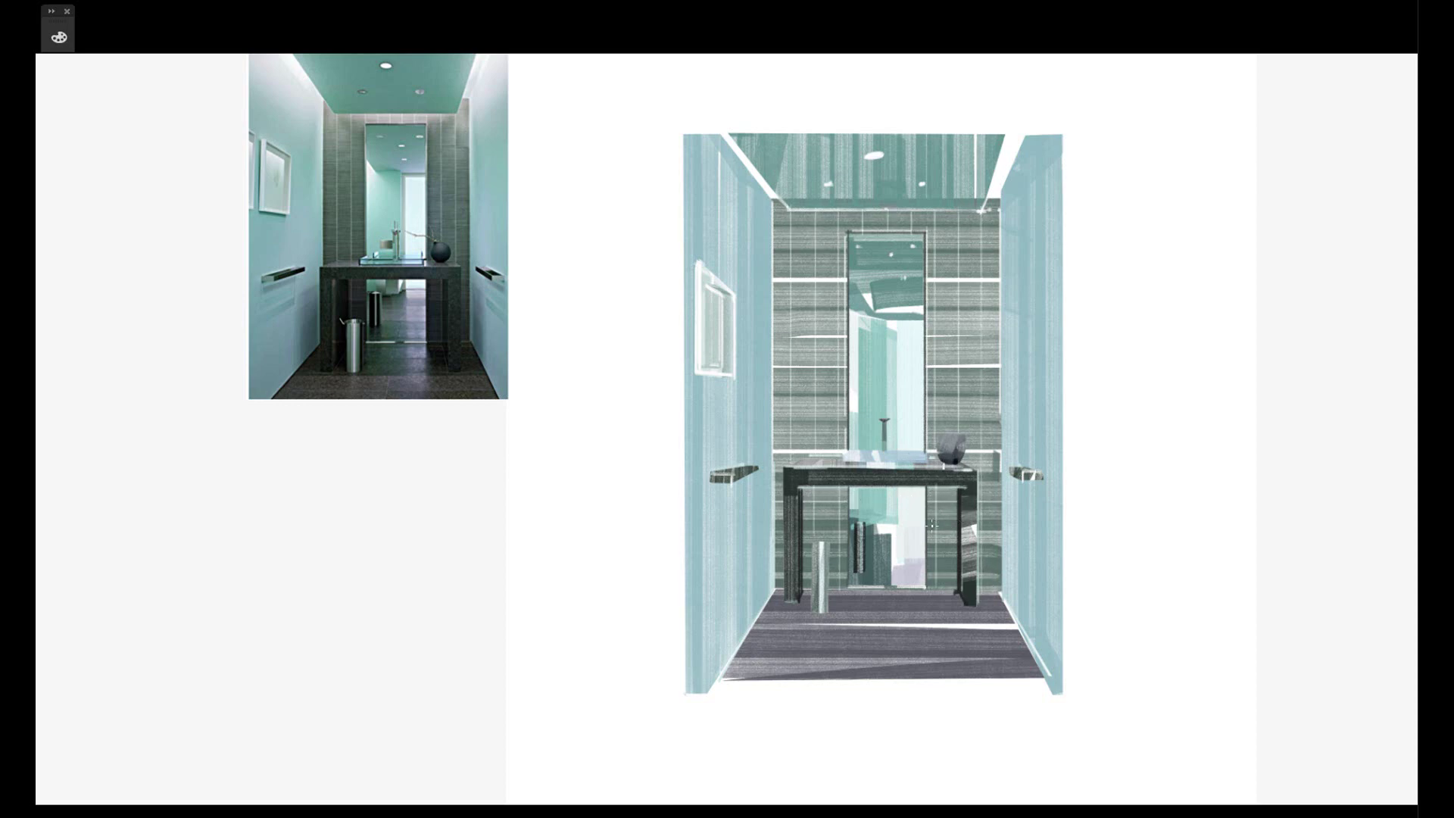
# Sample floor colours near the vanity's table leg.
pyautogui.keyDown('alt'); pyautogui.click(737, 672); pyautogui.keyUp('alt')
pyautogui.keyDown('alt'); pyautogui.click(973, 591); pyautogui.keyUp('alt')
pyautogui.moveTo(872, 546); pyautogui.dragTo(831, 547)
pyautogui.keyDown('alt'); pyautogui.click(892, 604); pyautogui.keyUp('alt')
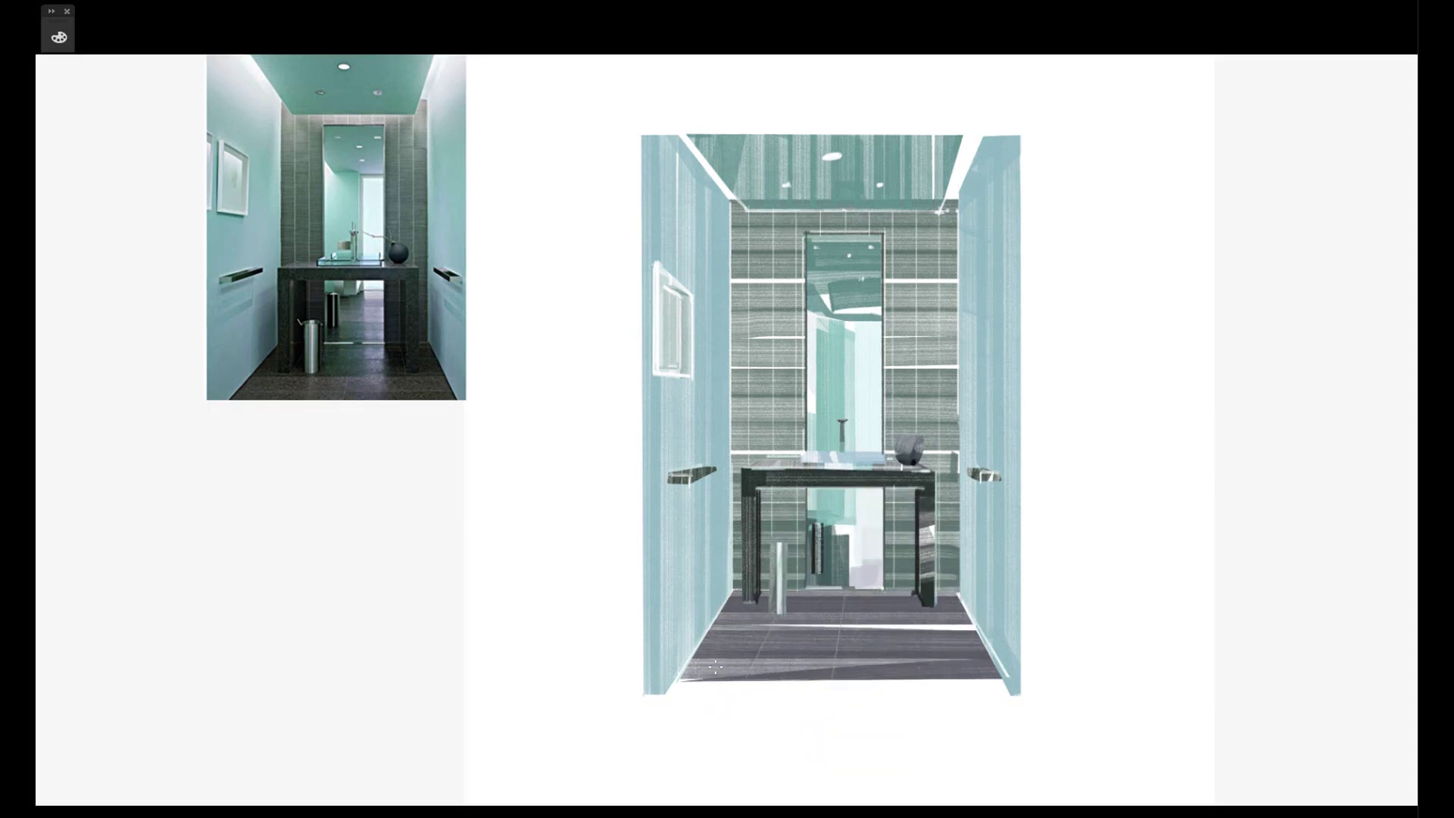
# Brush a dark line along the left wall's base and repaint the vanity vase in lighter grey.
pyautogui.keyDown('alt'); pyautogui.click(299, 348); pyautogui.keyUp('alt')
pyautogui.moveTo(730, 590); pyautogui.dragTo(677, 685)
pyautogui.keyDown('alt'); pyautogui.click(657, 623); pyautogui.keyUp('alt')
pyautogui.moveTo(900, 432); pyautogui.dragTo(912, 445)
pyautogui.moveTo(788, 380); pyautogui.dragTo(778, 383)
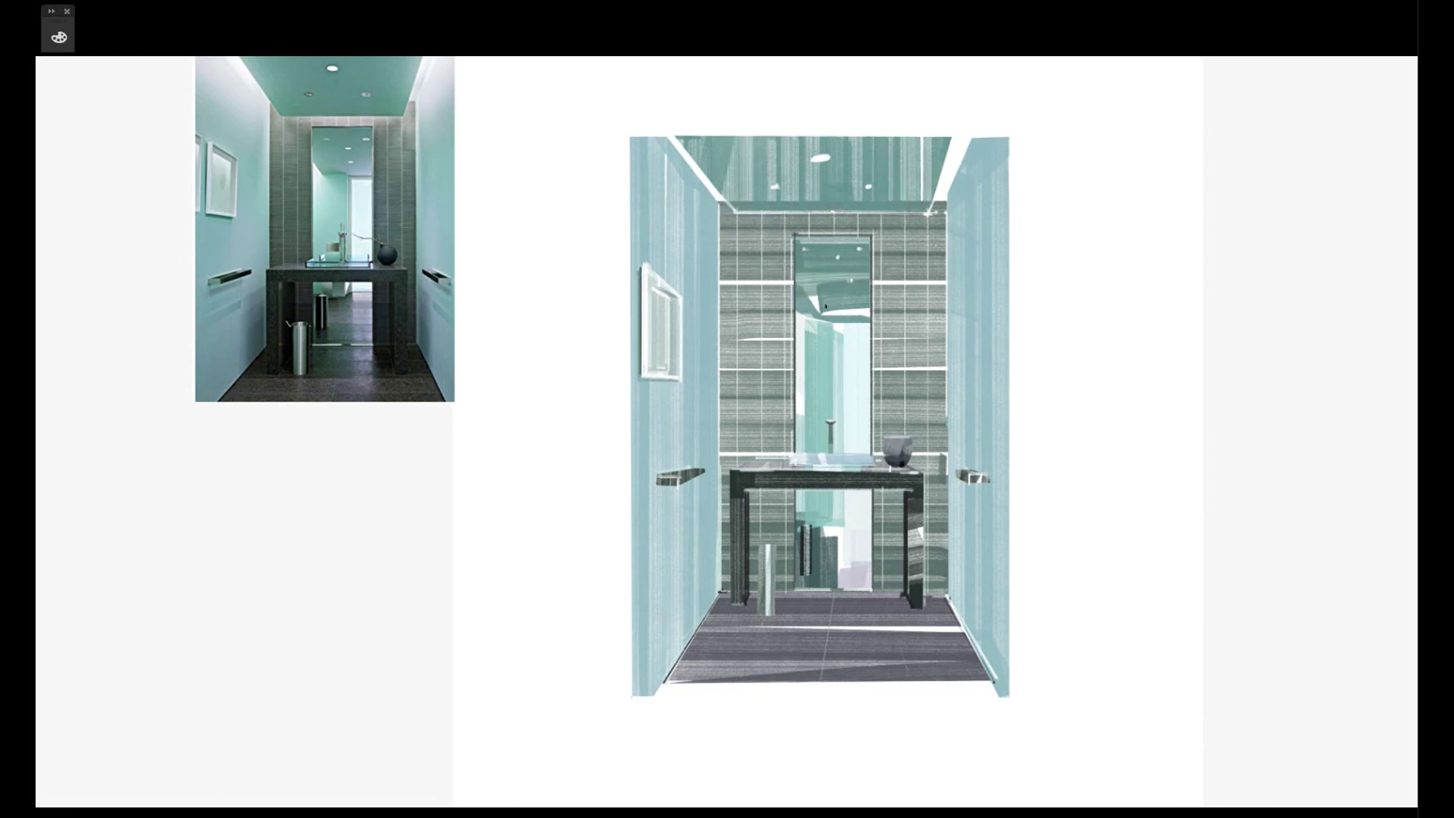
# Switch brushes and paint dark translucent shading behind the vanity, undoing the strokes over the bin.
pyautogui.rightClick(784, 381)
pyautogui.click(1083, 324)
pyautogui.press('Return')
pyautogui.moveTo(712, 617); pyautogui.dragTo(958, 615)
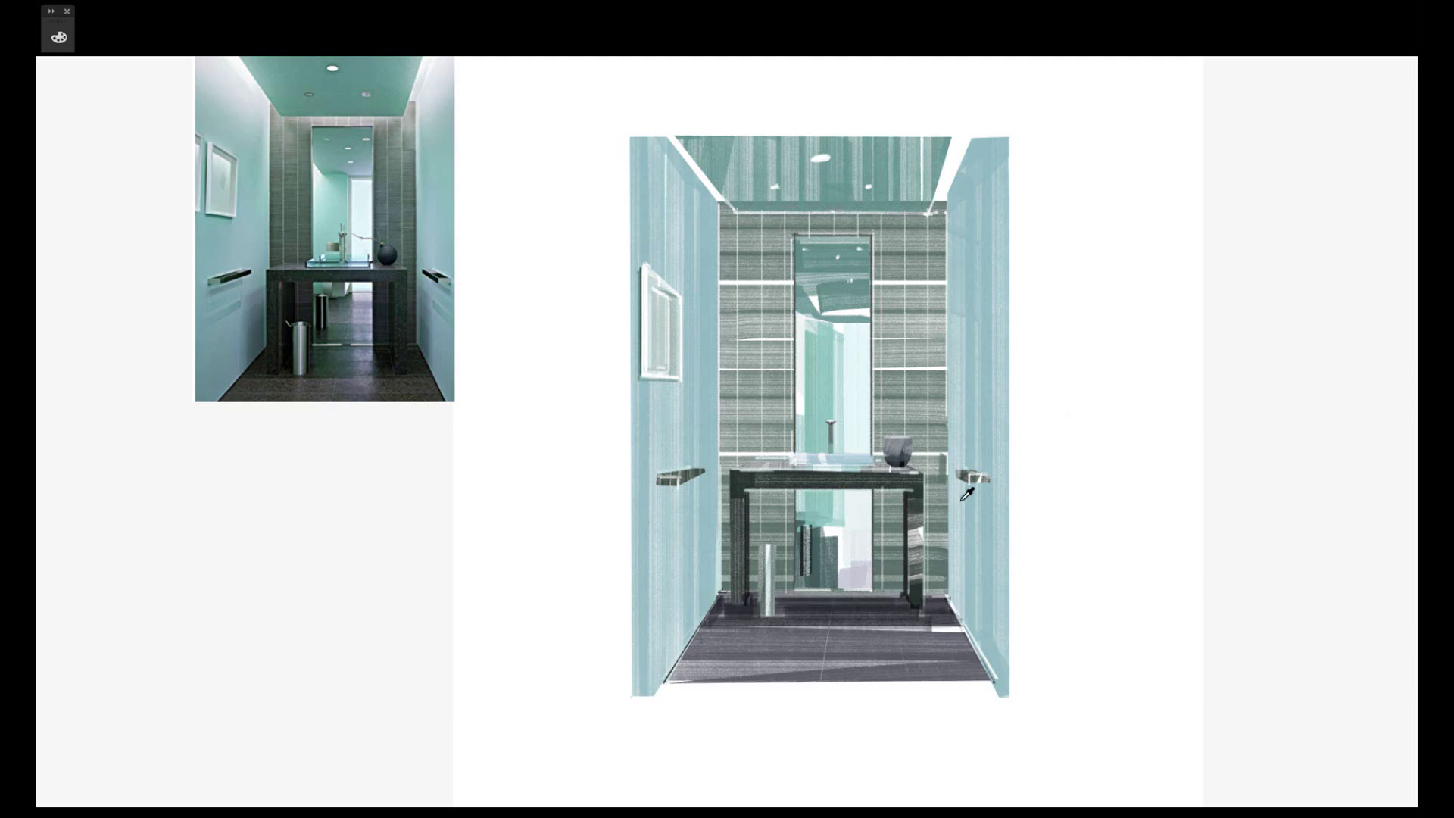
pyautogui.moveTo(956, 466); pyautogui.dragTo(956, 614)
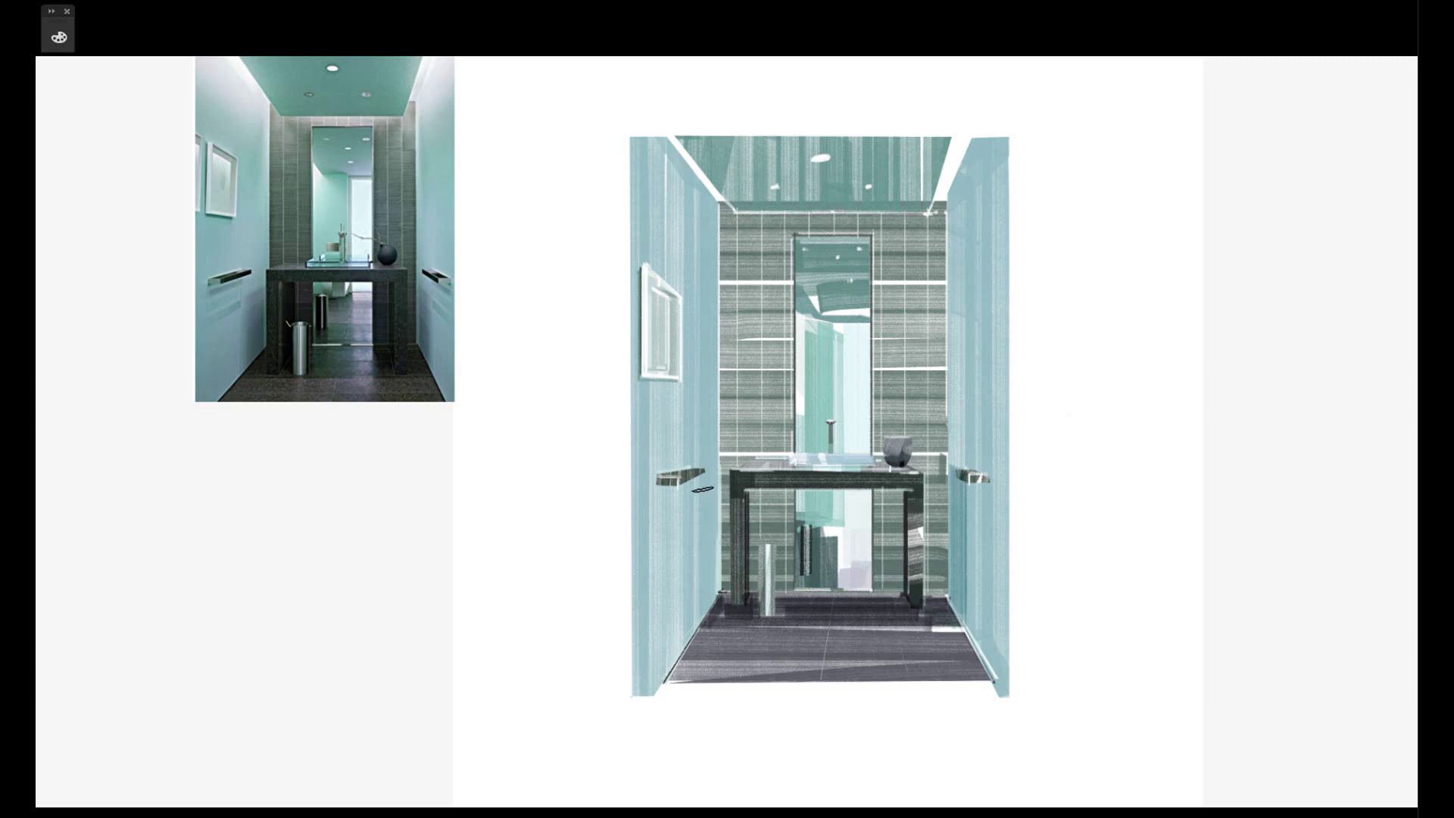
pyautogui.moveTo(709, 479); pyautogui.dragTo(710, 617)
pyautogui.moveTo(753, 494)
pyautogui.mouseDown()
pyautogui.moveTo(772, 581)
pyautogui.moveTo(768, 505)
pyautogui.mouseUp()
pyautogui.moveTo(879, 499); pyautogui.dragTo(891, 603)
pyautogui.moveTo(936, 490); pyautogui.dragTo(936, 598)
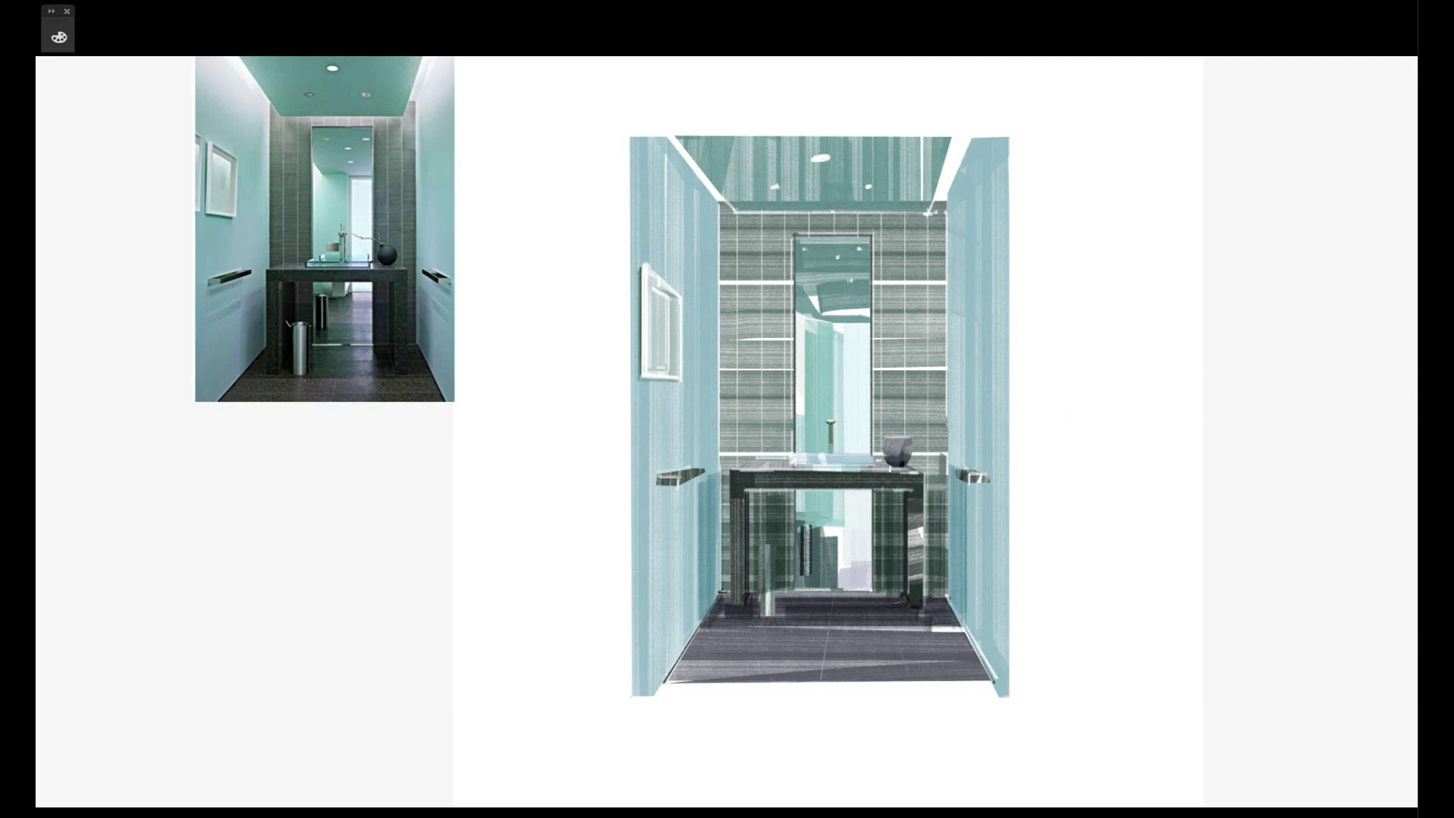
pyautogui.hotkey('ctrl', 'z')
pyautogui.hotkey('ctrl', 'z')
pyautogui.hotkey('ctrl', 'z')
# Shade along the mirror's side edges and the inner edges of both side walls.
pyautogui.moveTo(880, 245); pyautogui.dragTo(878, 451)
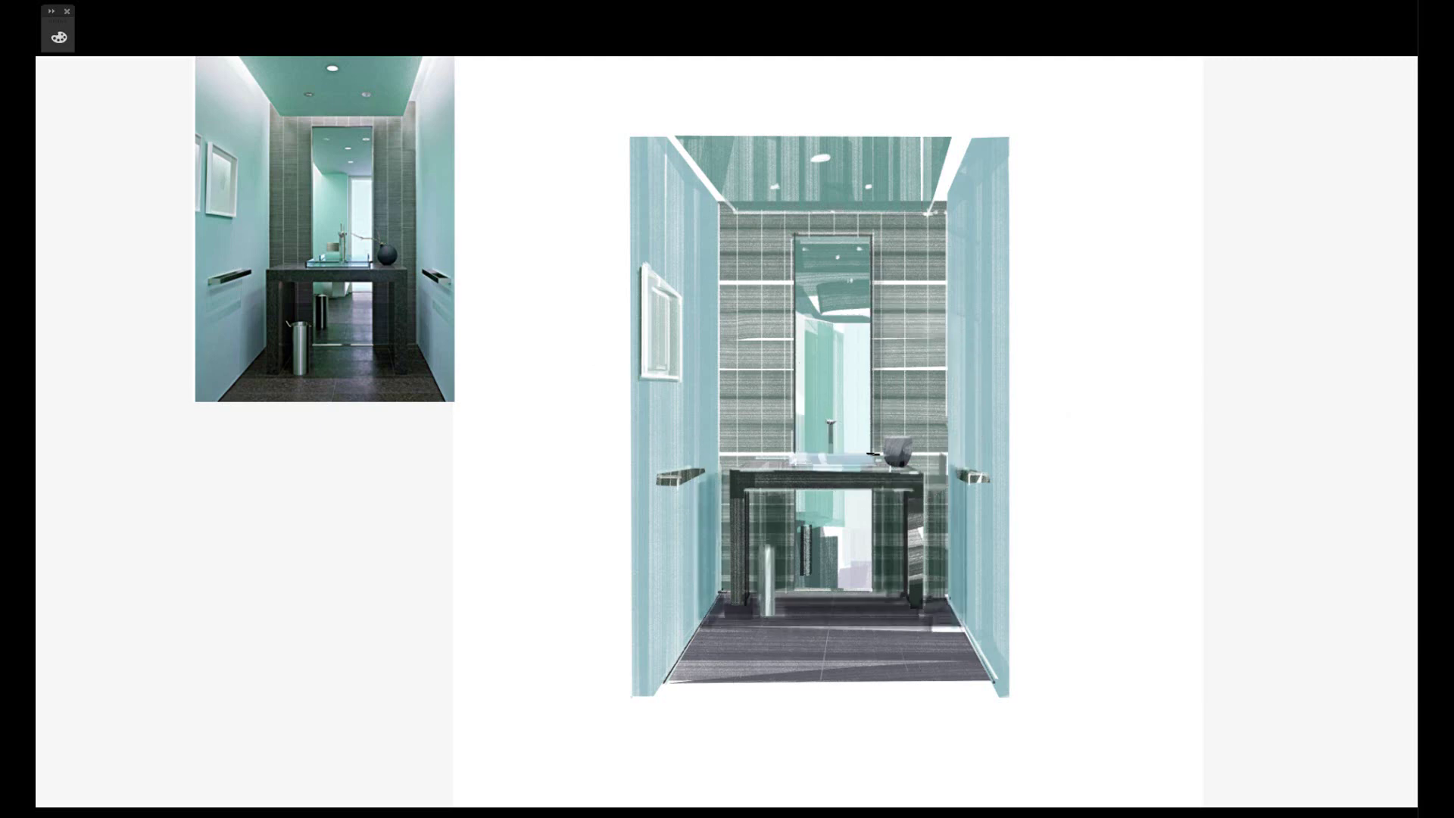
pyautogui.moveTo(791, 241); pyautogui.dragTo(785, 447)
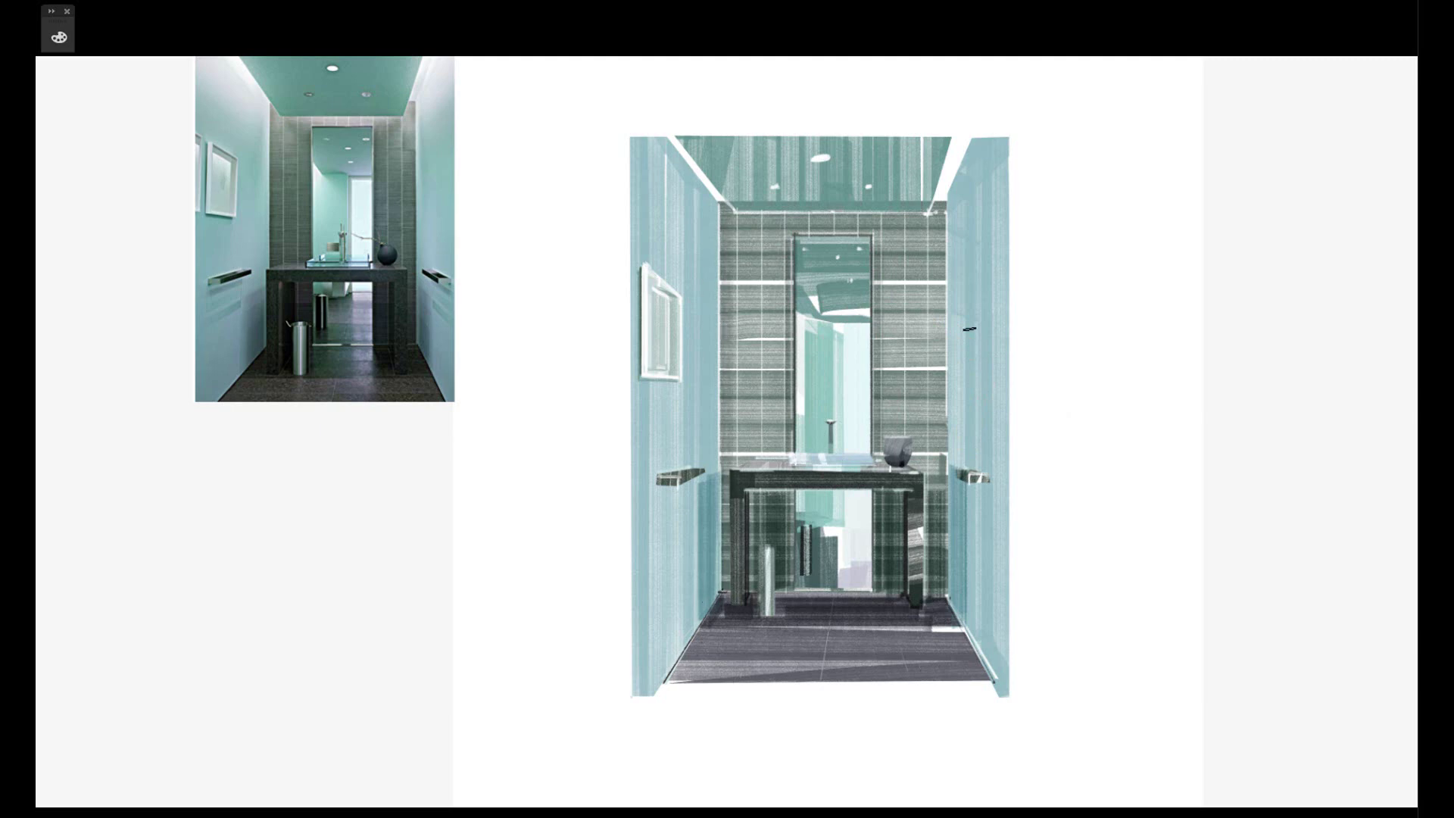
pyautogui.keyDown('alt'); pyautogui.click(646, 366); pyautogui.keyUp('alt')
pyautogui.moveTo(718, 211); pyautogui.dragTo(715, 489)
pyautogui.moveTo(950, 204); pyautogui.dragTo(950, 555)
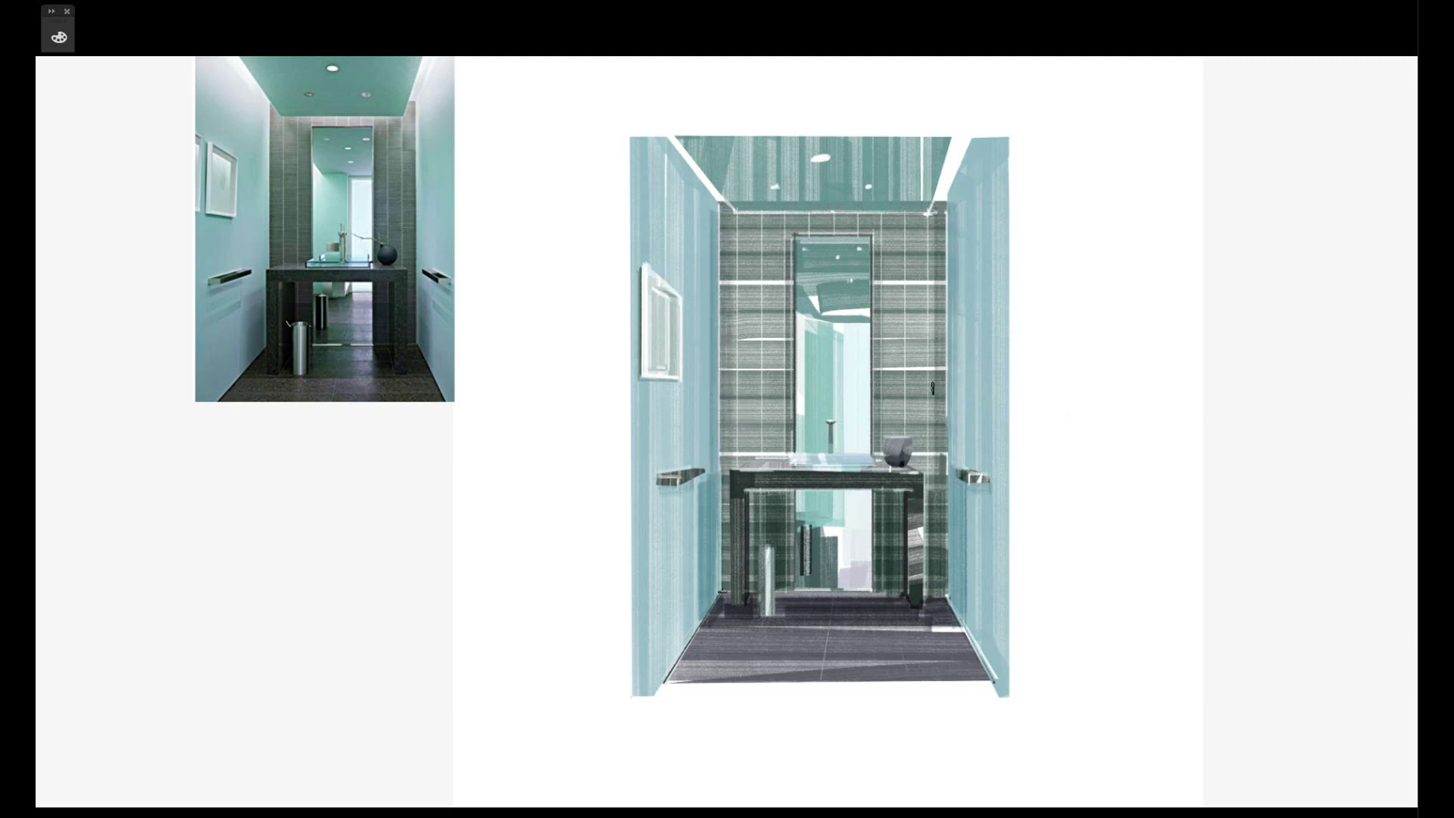
# Adjust the back wall layer's opacity and zoom out to view the whole rendering.
pyautogui.press('v')
pyautogui.press('7')
pyautogui.press('0')
pyautogui.hotkey('ctrl', '-')
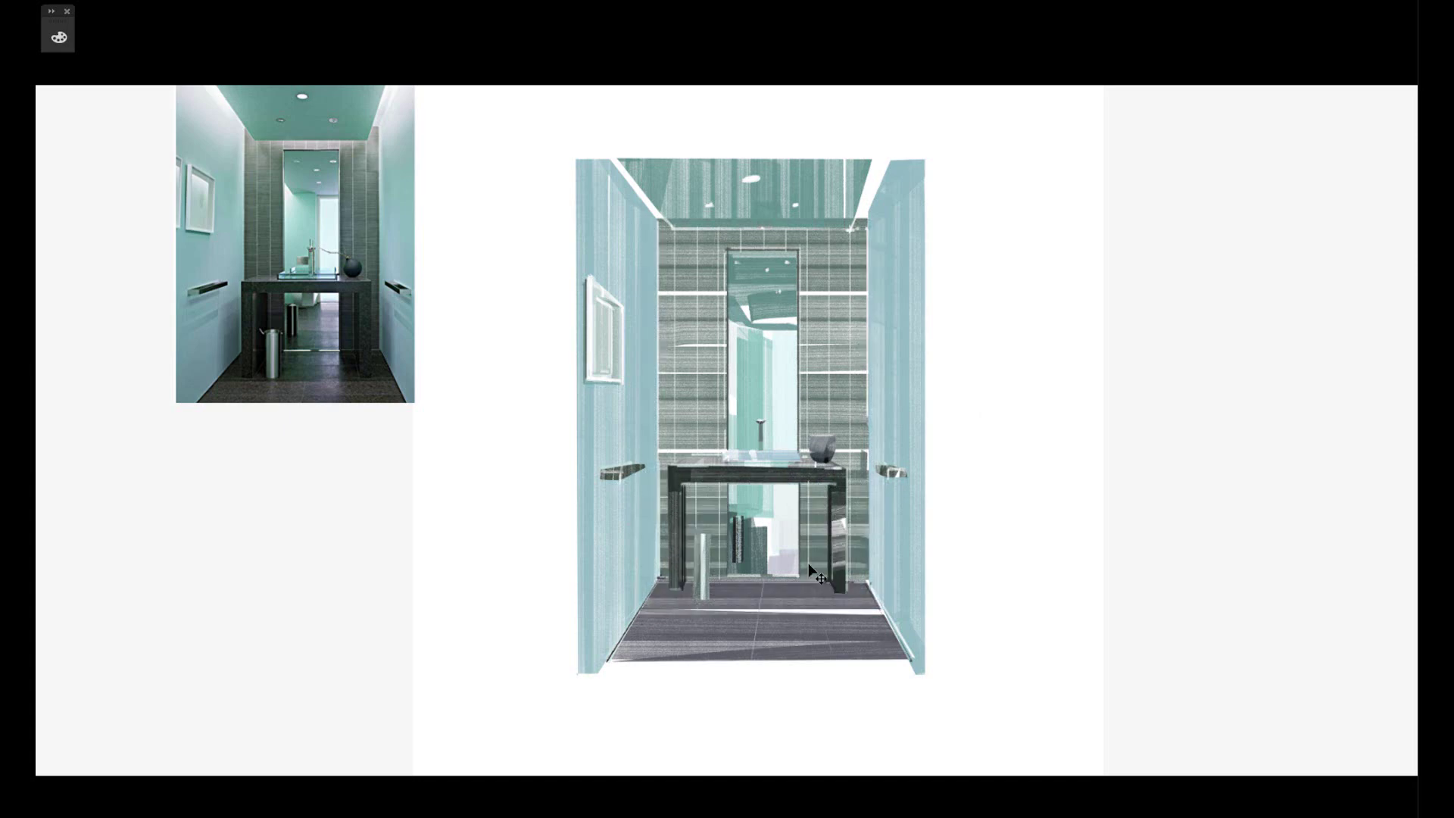
pyautogui.keyDown('alt'); pyautogui.click(645, 561); pyautogui.keyUp('alt')
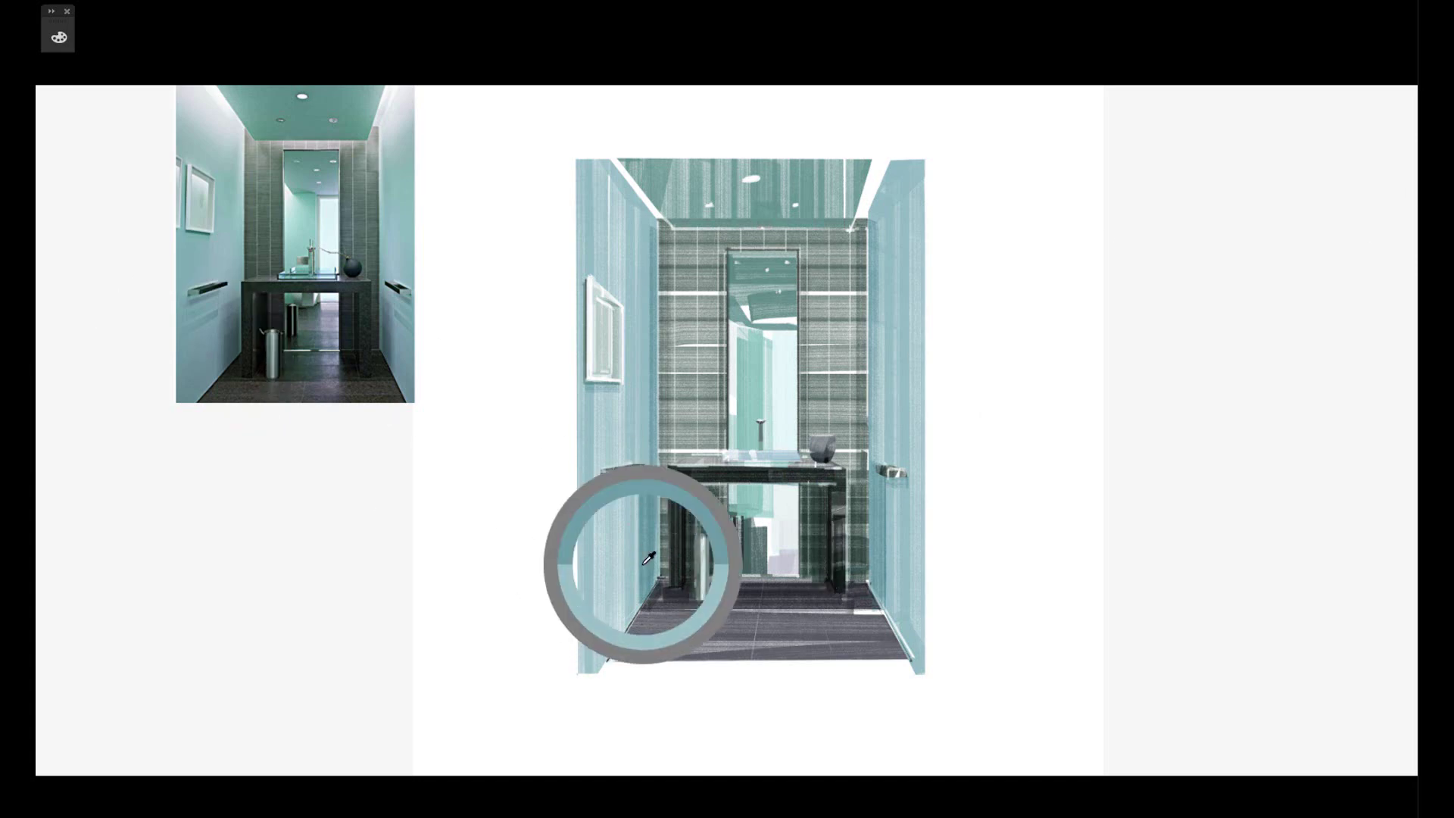
pyautogui.moveTo(567, 657); pyautogui.dragTo(659, 564)
pyautogui.hotkey('ctrl', 'z')
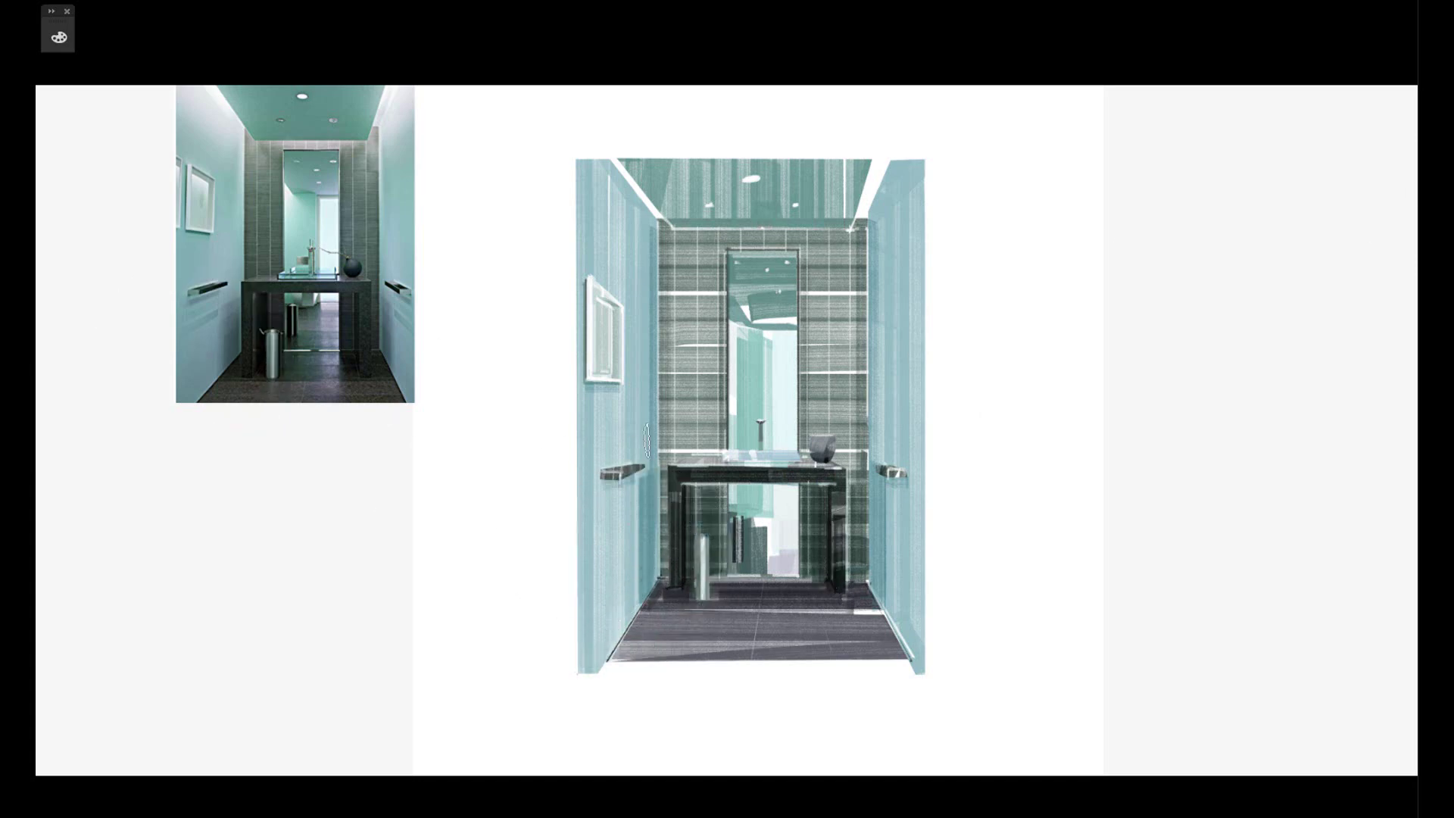
pyautogui.press('l')
pyautogui.moveTo(578, 523)
pyautogui.mouseDown()
pyautogui.moveTo(663, 573)
pyautogui.moveTo(658, 474)
pyautogui.mouseUp()
pyautogui.moveTo(593, 550); pyautogui.dragTo(561, 483)
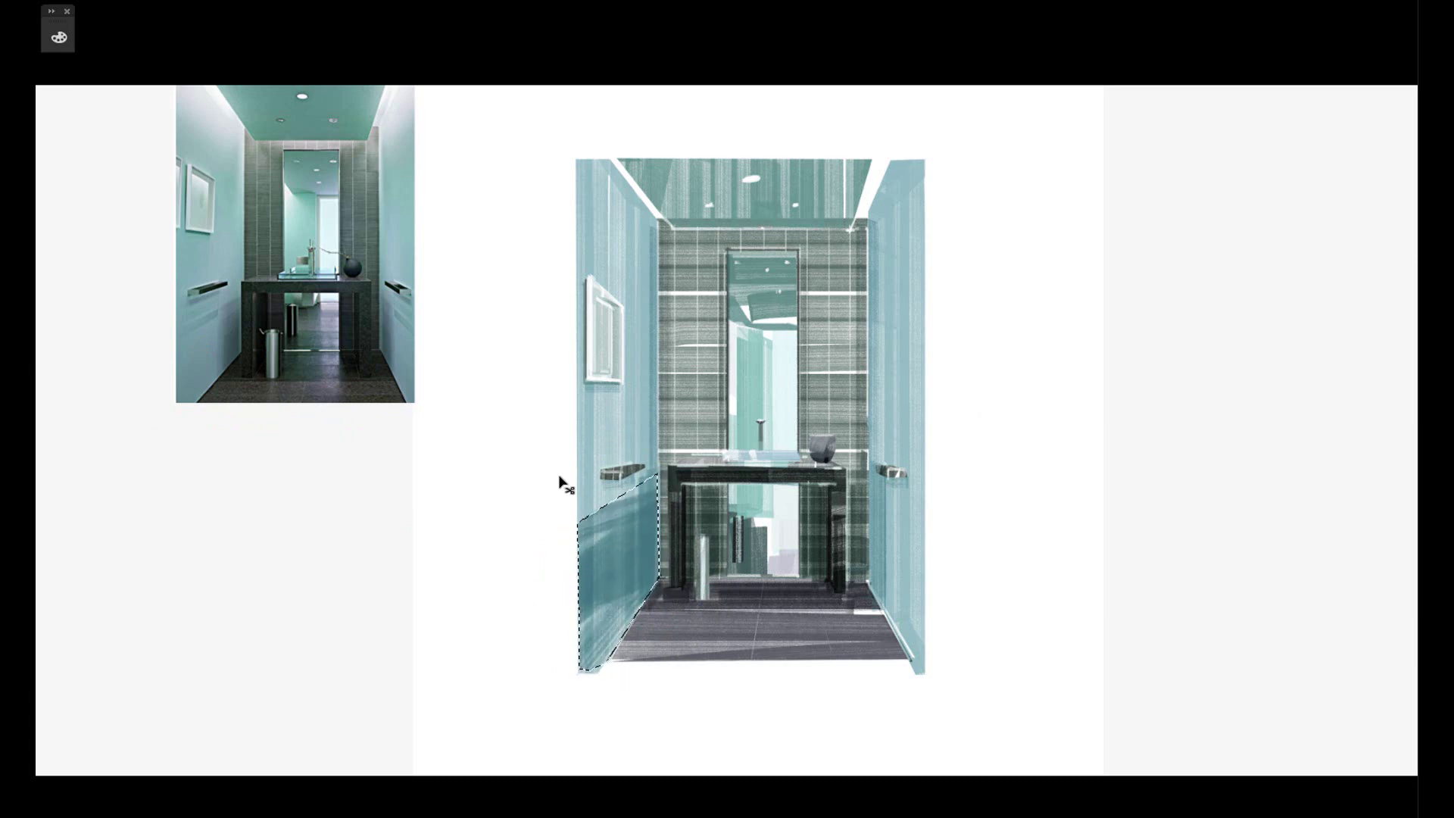
pyautogui.hotkey('ctrl', 'd')
pyautogui.hotkey('ctrl', 'z')
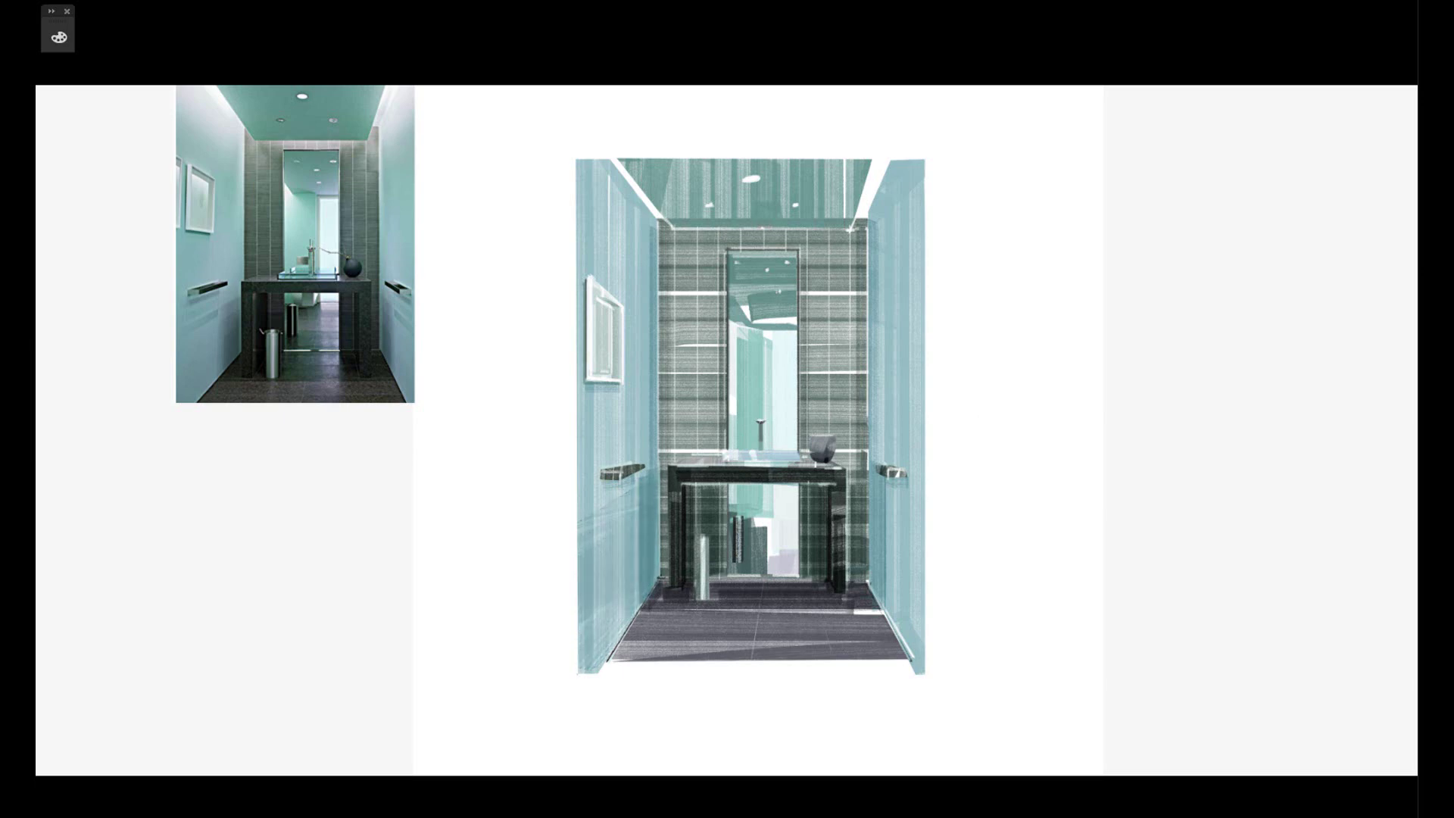
pyautogui.moveTo(867, 489)
pyautogui.mouseDown()
pyautogui.moveTo(961, 615)
pyautogui.moveTo(916, 670)
pyautogui.mouseUp()
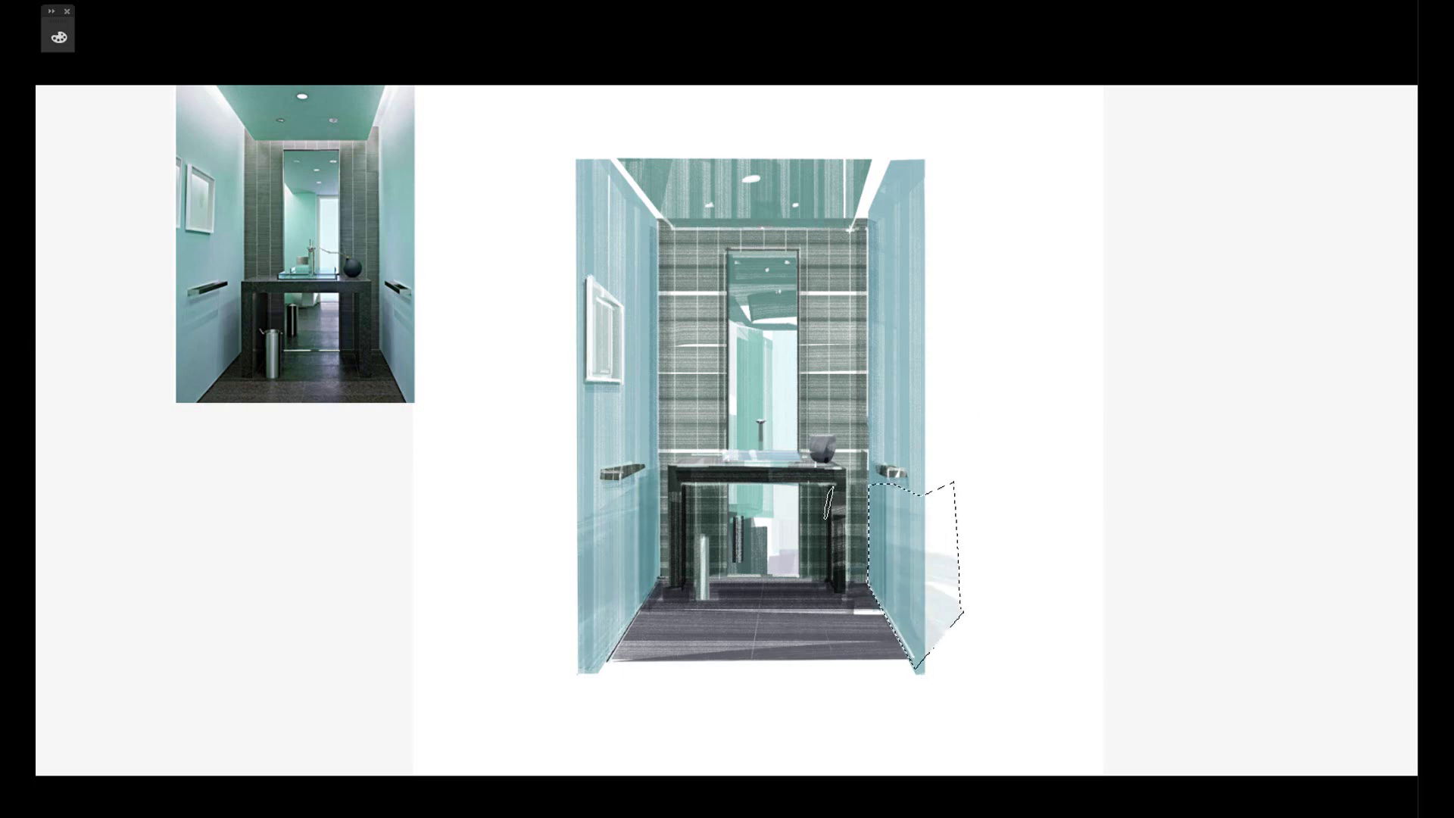
pyautogui.moveTo(947, 515); pyautogui.dragTo(939, 636)
pyautogui.moveTo(894, 499); pyautogui.dragTo(947, 644)
pyautogui.hotkey('ctrl', 'd')
pyautogui.hotkey('ctrl', 'z')
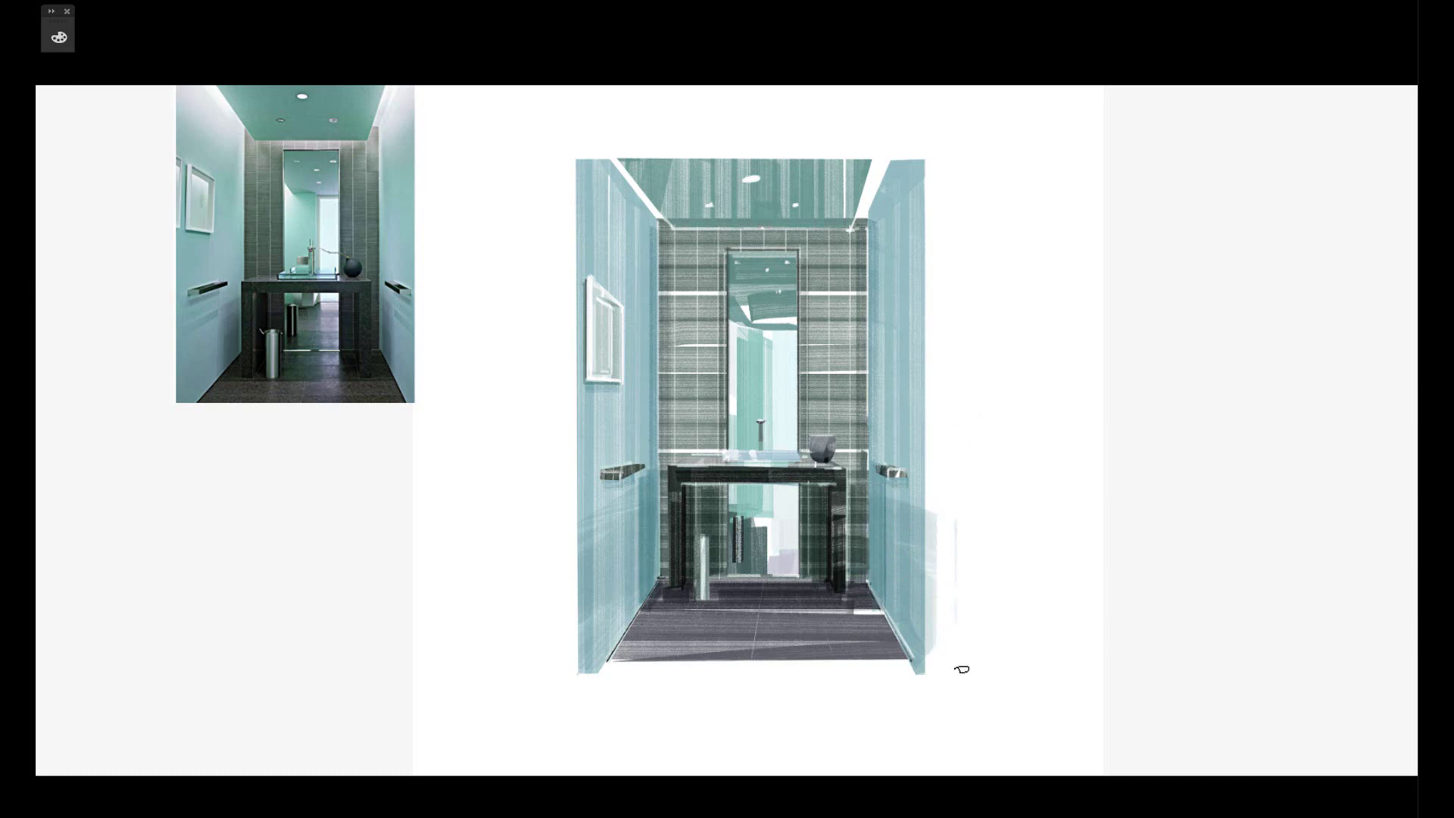
pyautogui.hotkey('ctrl', 'z')
pyautogui.press('v')
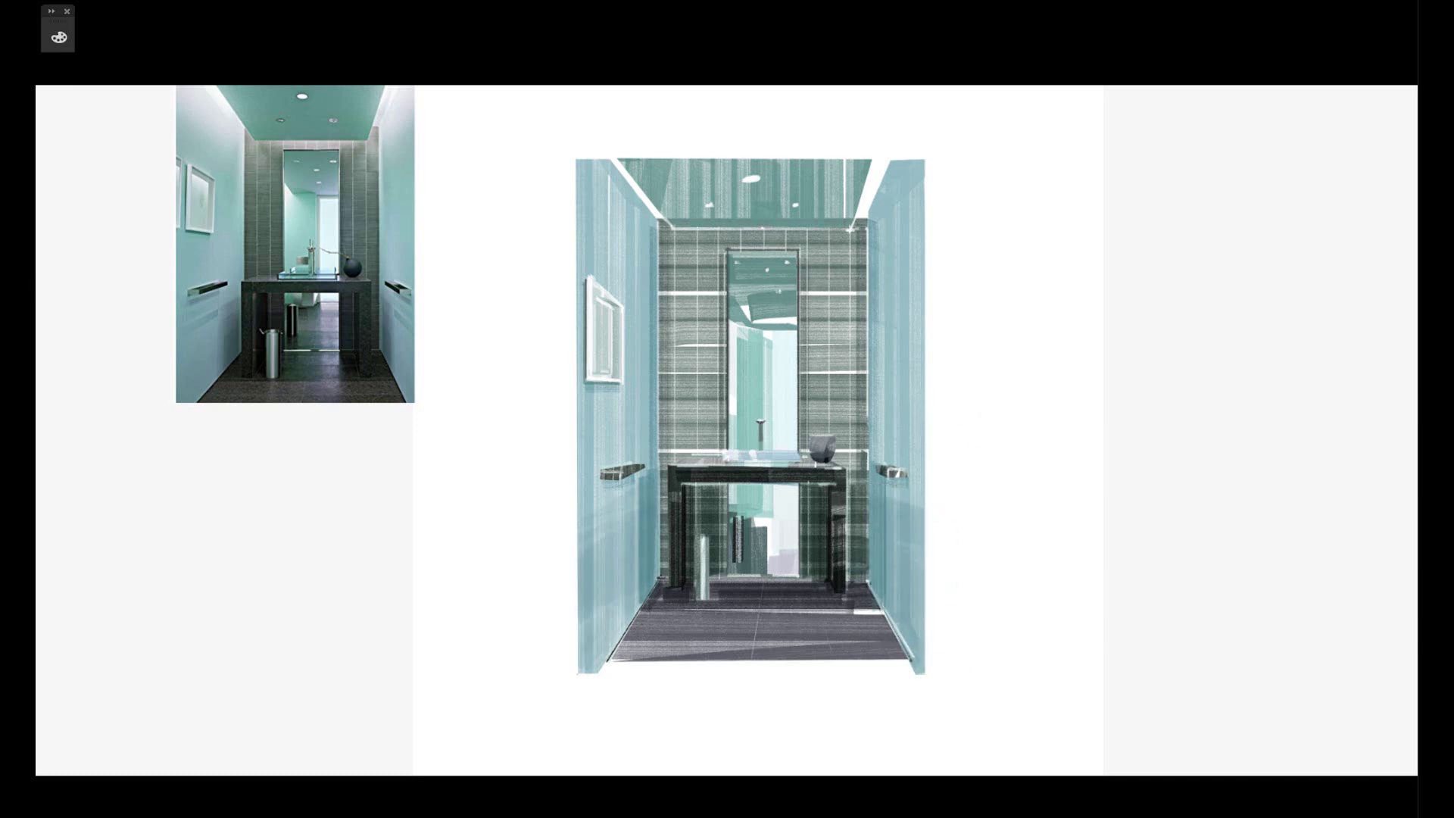
pyautogui.press('F5')
pyautogui.press('F5')
# Brighten the upper left wall near the ceiling with a soft light stroke.
pyautogui.click(902, 219)
pyautogui.click(916, 214)
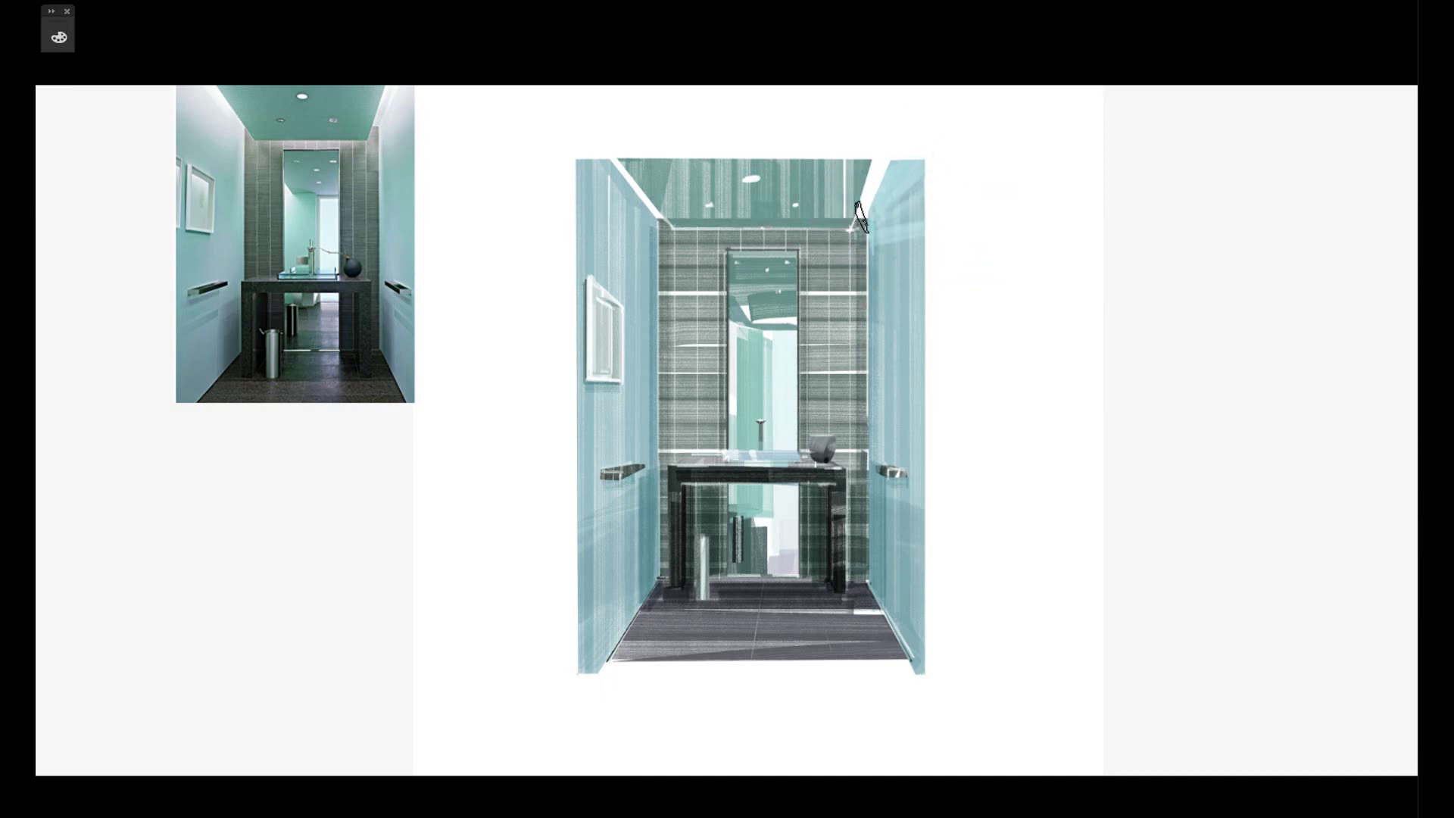
pyautogui.moveTo(580, 163); pyautogui.dragTo(648, 231)
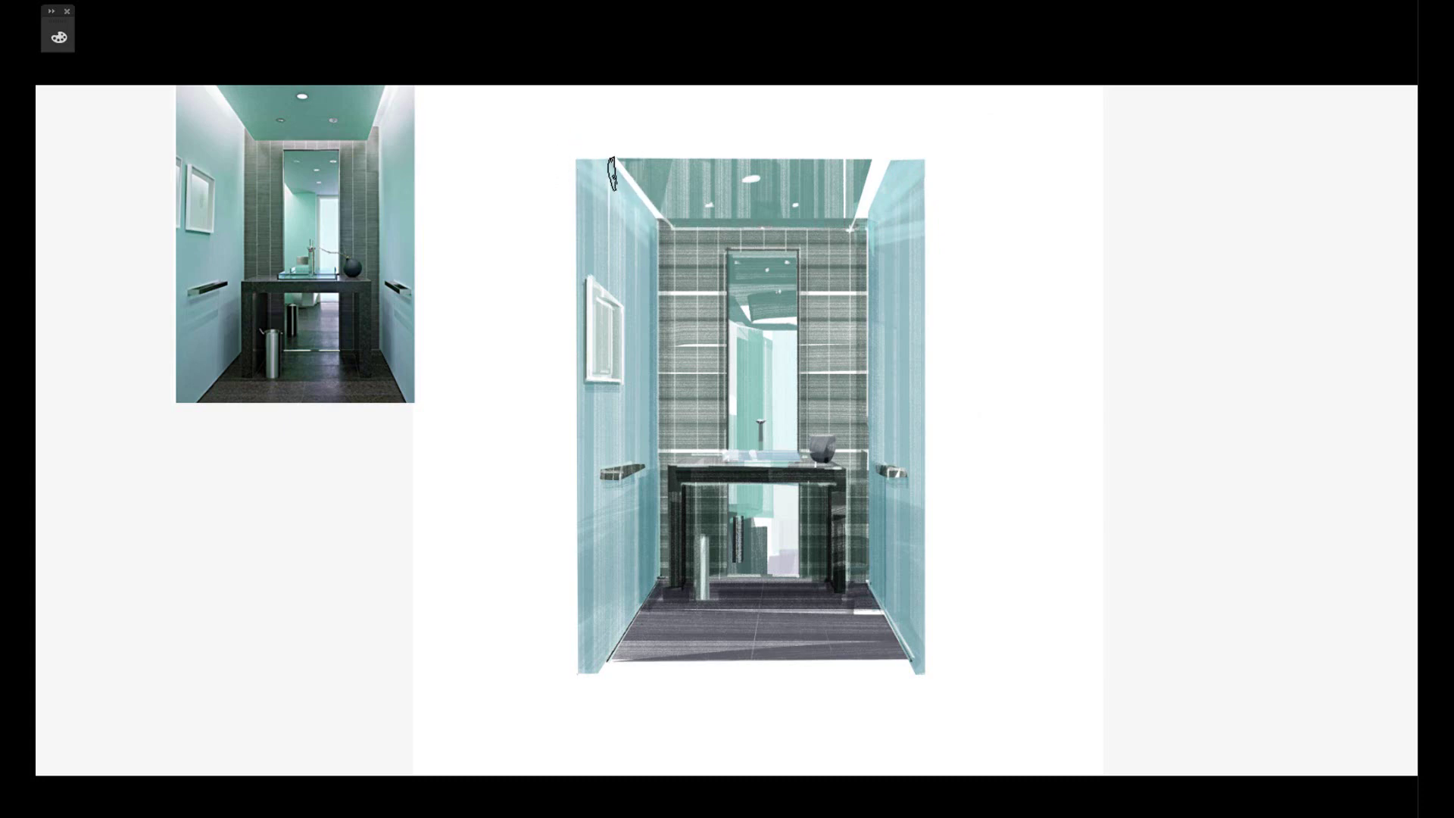
# Sample the right wall's top colour and highlight the back wall's top and right edges.
pyautogui.keyDown('alt'); pyautogui.click(901, 218); pyautogui.keyUp('alt')
pyautogui.keyDown('alt'); pyautogui.click(856, 165); pyautogui.keyUp('alt')
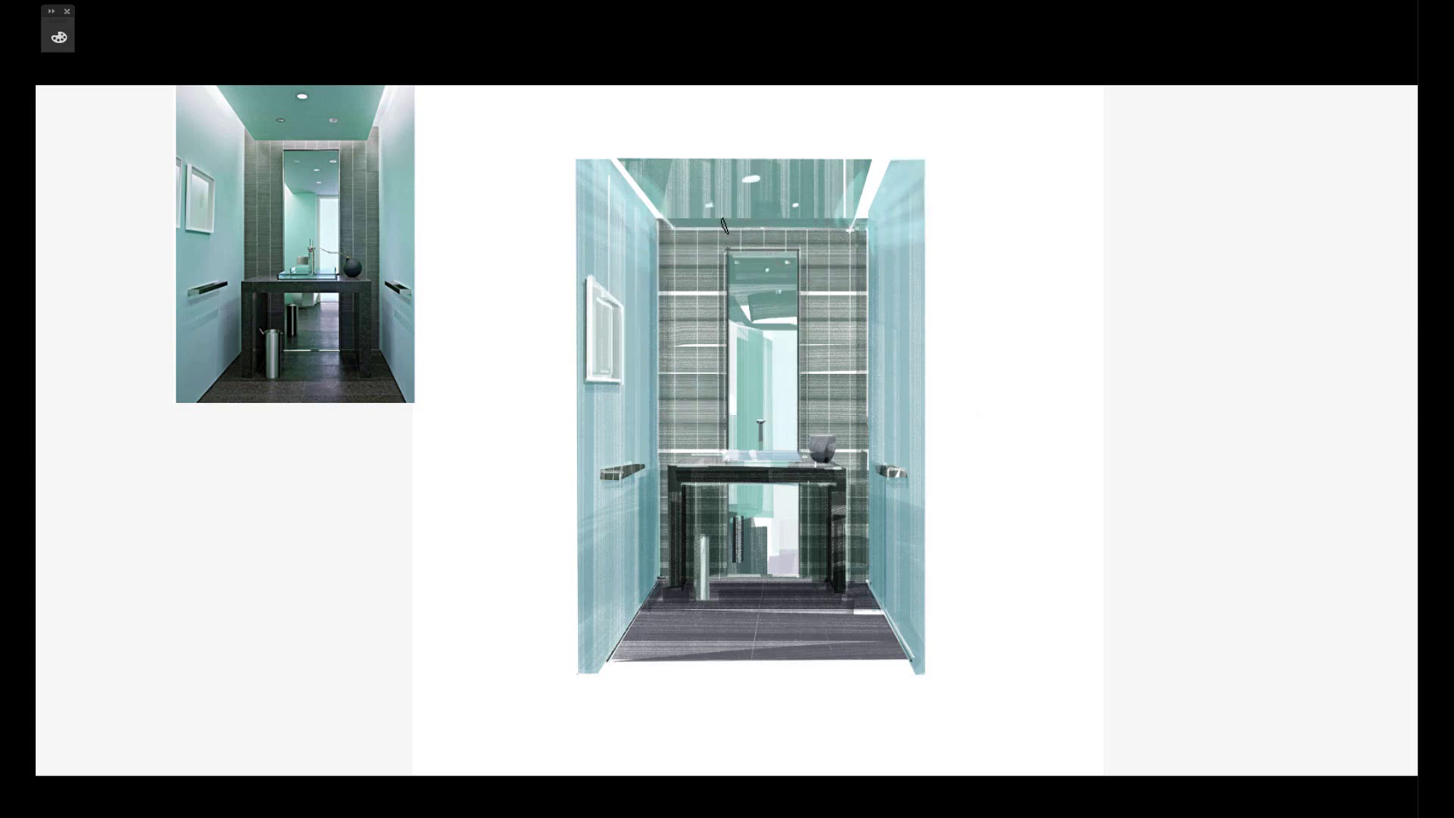
pyautogui.keyDown('alt'); pyautogui.click(697, 339); pyautogui.keyUp('alt')
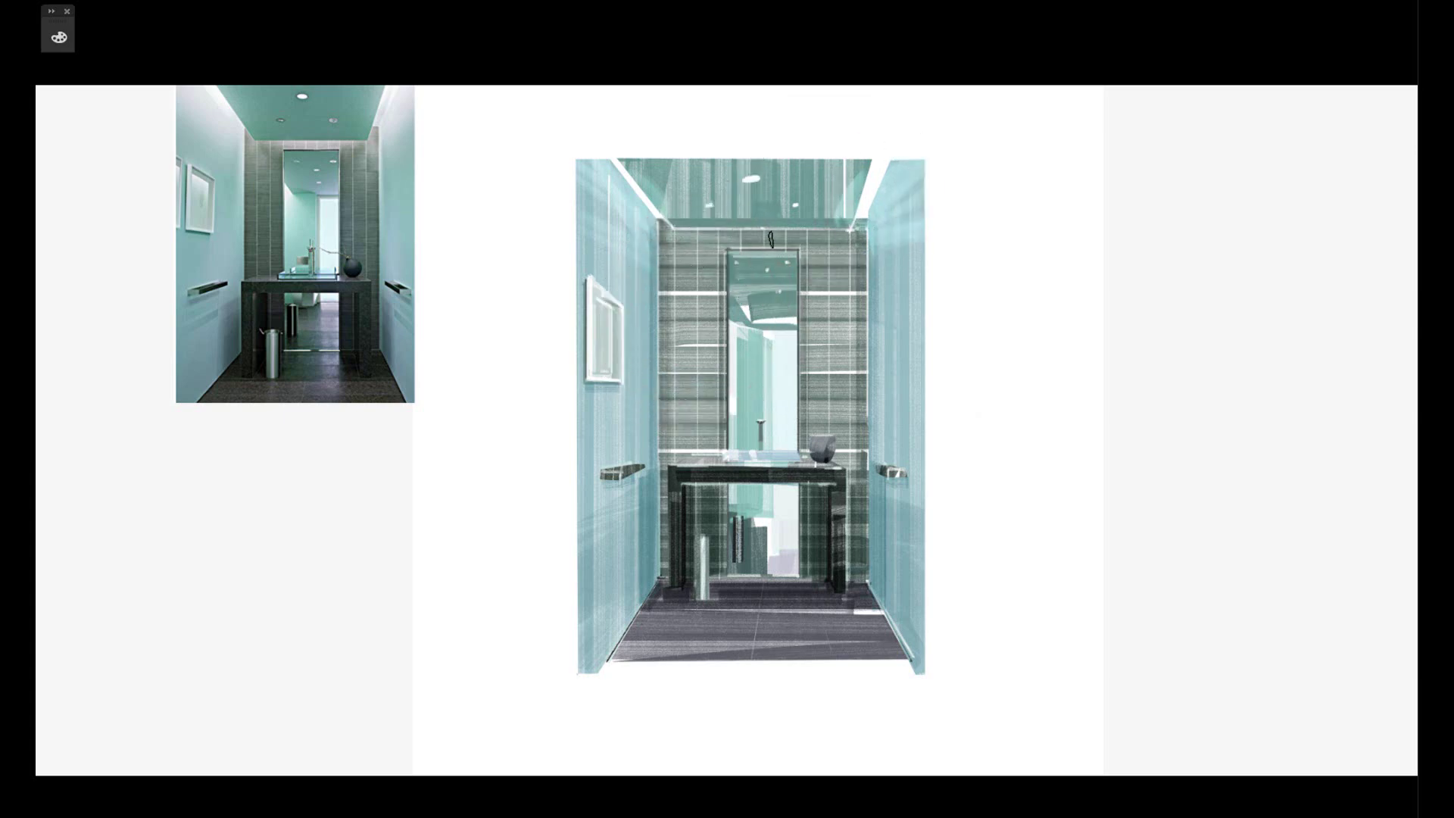
pyautogui.moveTo(665, 226); pyautogui.dragTo(862, 229)
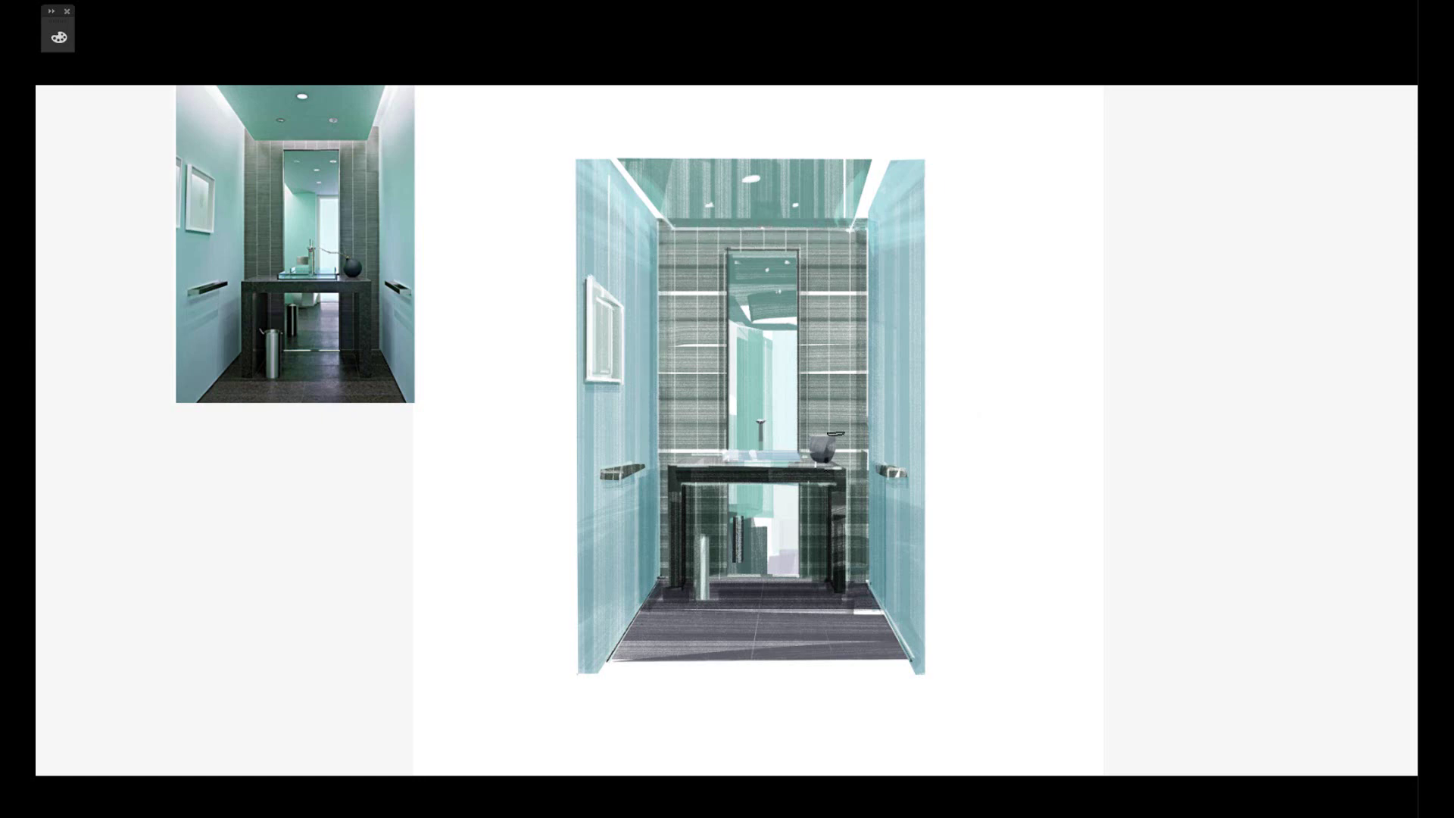
pyautogui.moveTo(861, 226); pyautogui.dragTo(861, 394)
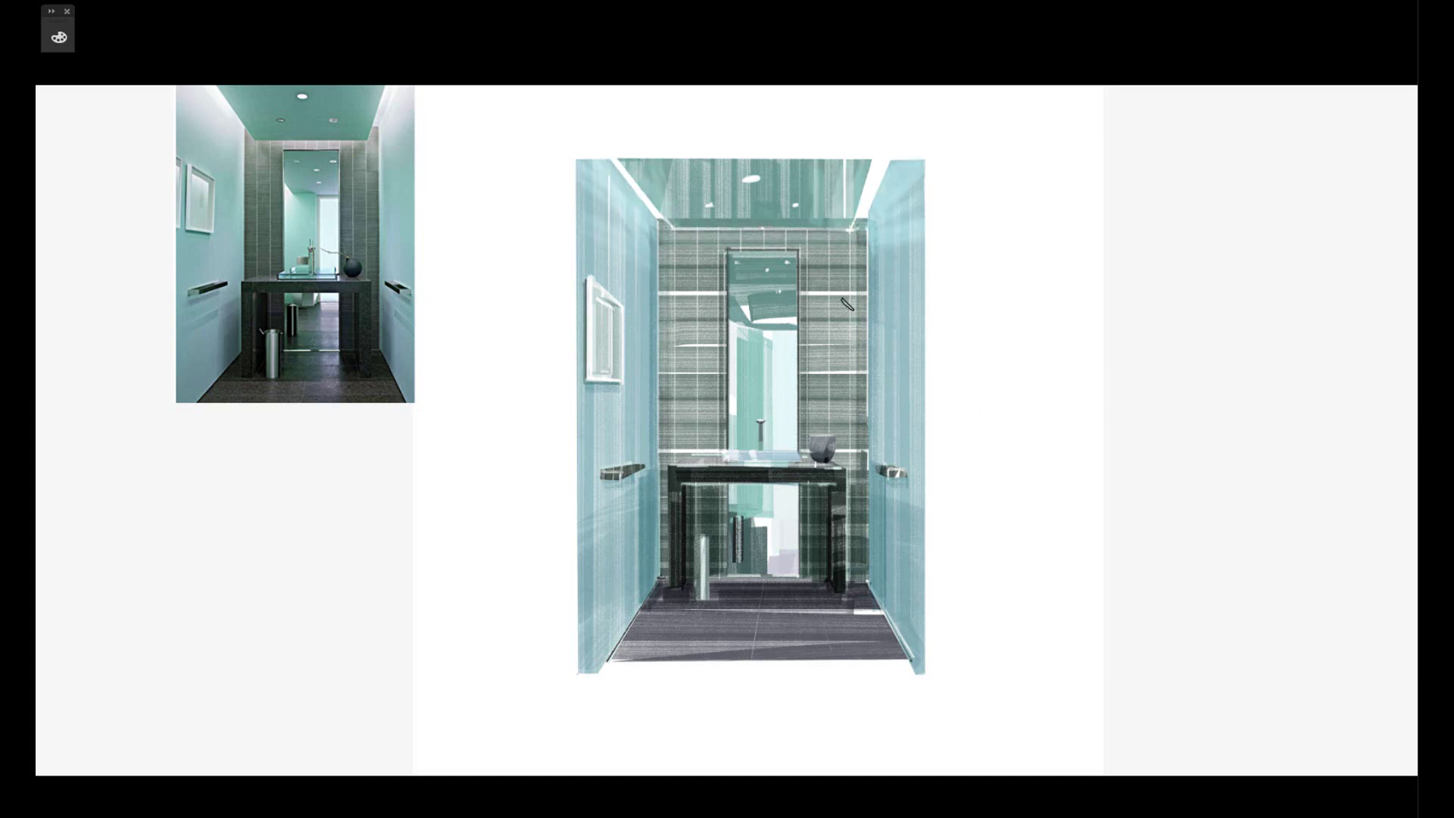
pyautogui.scroll(-1, 918, 337)
# Check the brush presets and sample a colour from near the ceiling.
pyautogui.scroll(1, 871, 341)
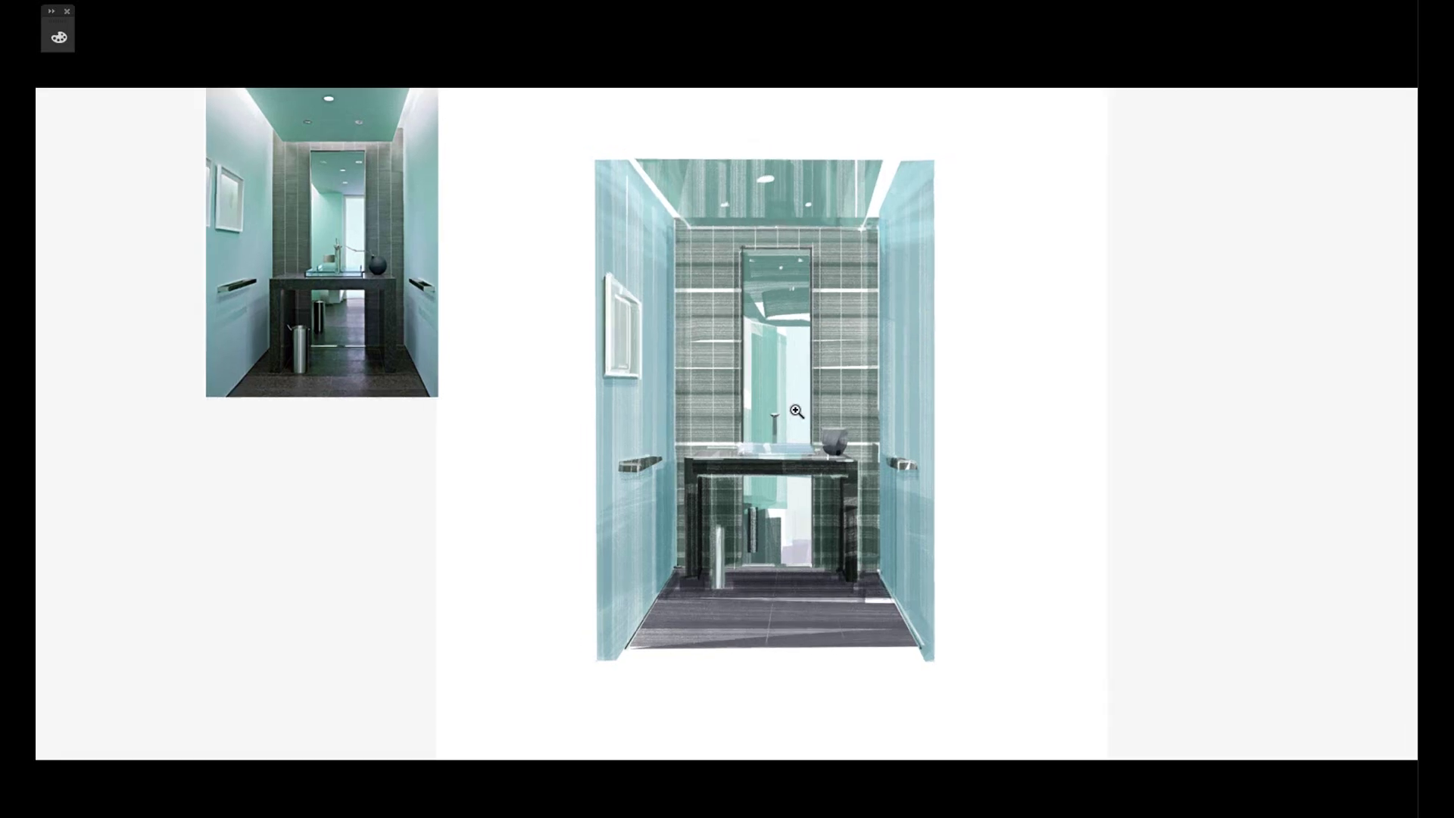
pyautogui.scroll(-1, 947, 371)
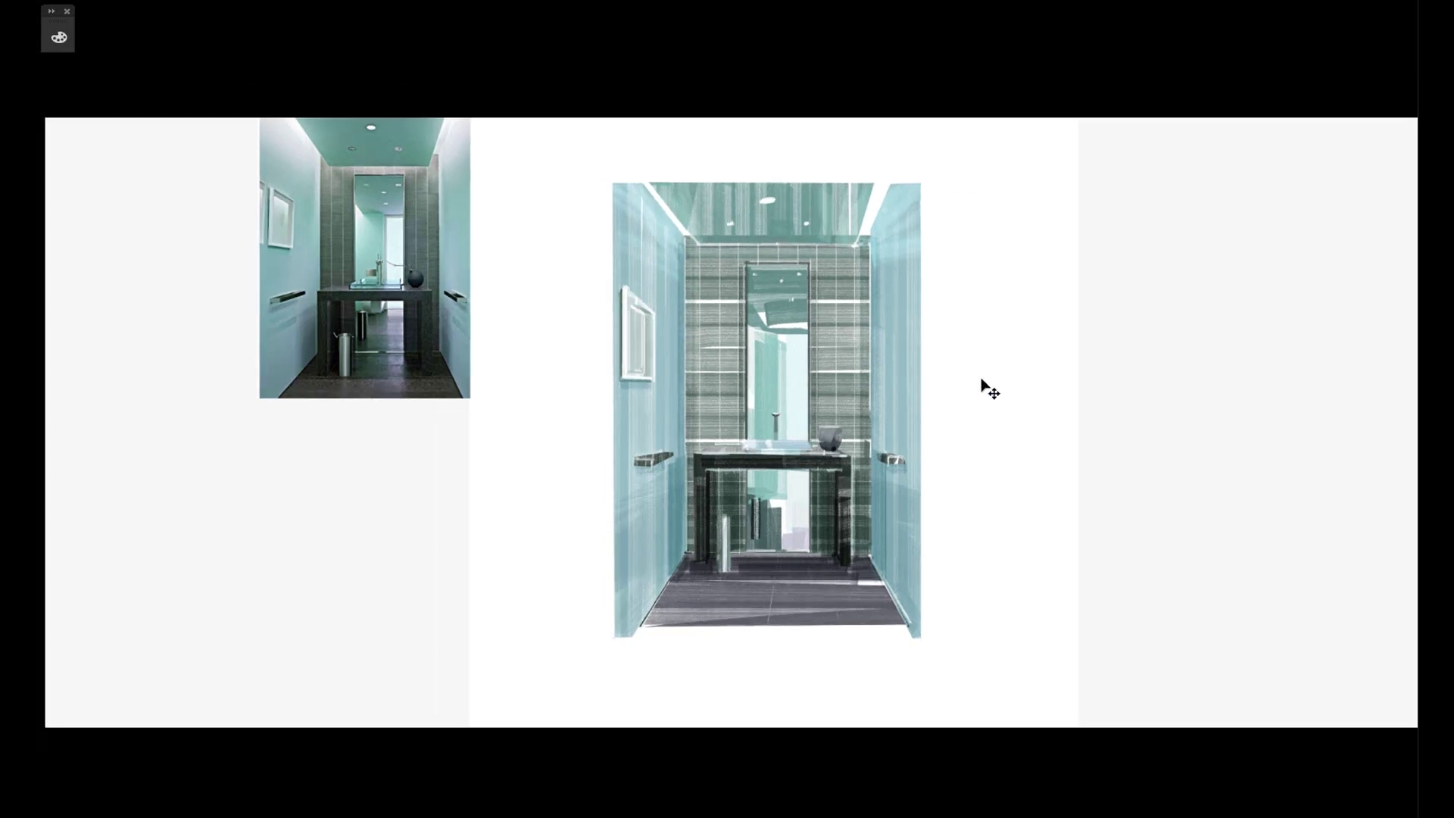
pyautogui.rightClick(1302, 425)
pyautogui.click(578, 487)
pyautogui.keyDown('alt'); pyautogui.click(765, 203); pyautogui.keyUp('alt')
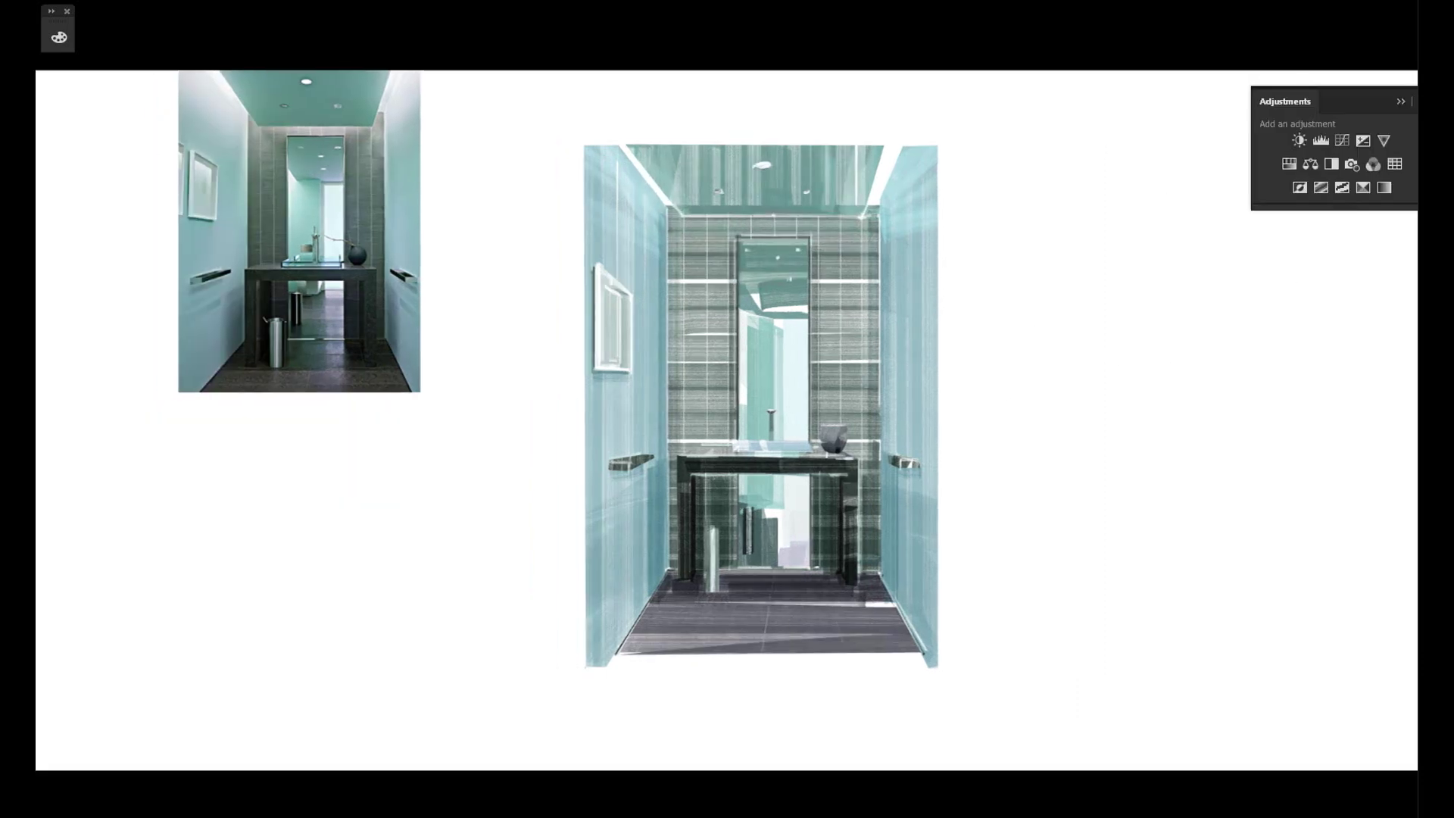
# Add a Hue/Saturation layer with Saturation +25, then a Color Balance layer set to Shadows.
pyautogui.click(1295, 162)
pyautogui.moveTo(1301, 296); pyautogui.dragTo(1322, 296)
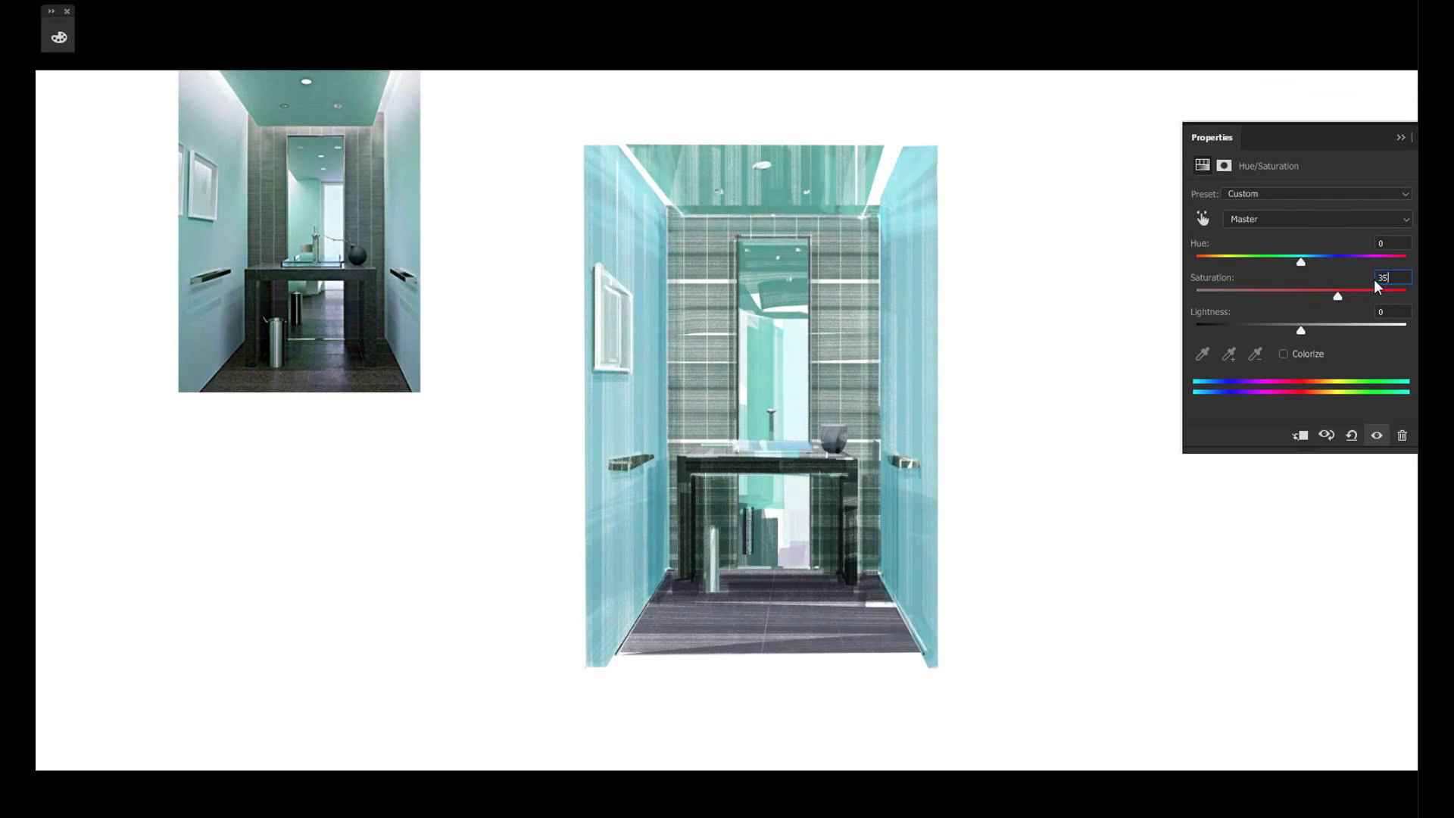
pyautogui.write('30')
pyautogui.press('Return')
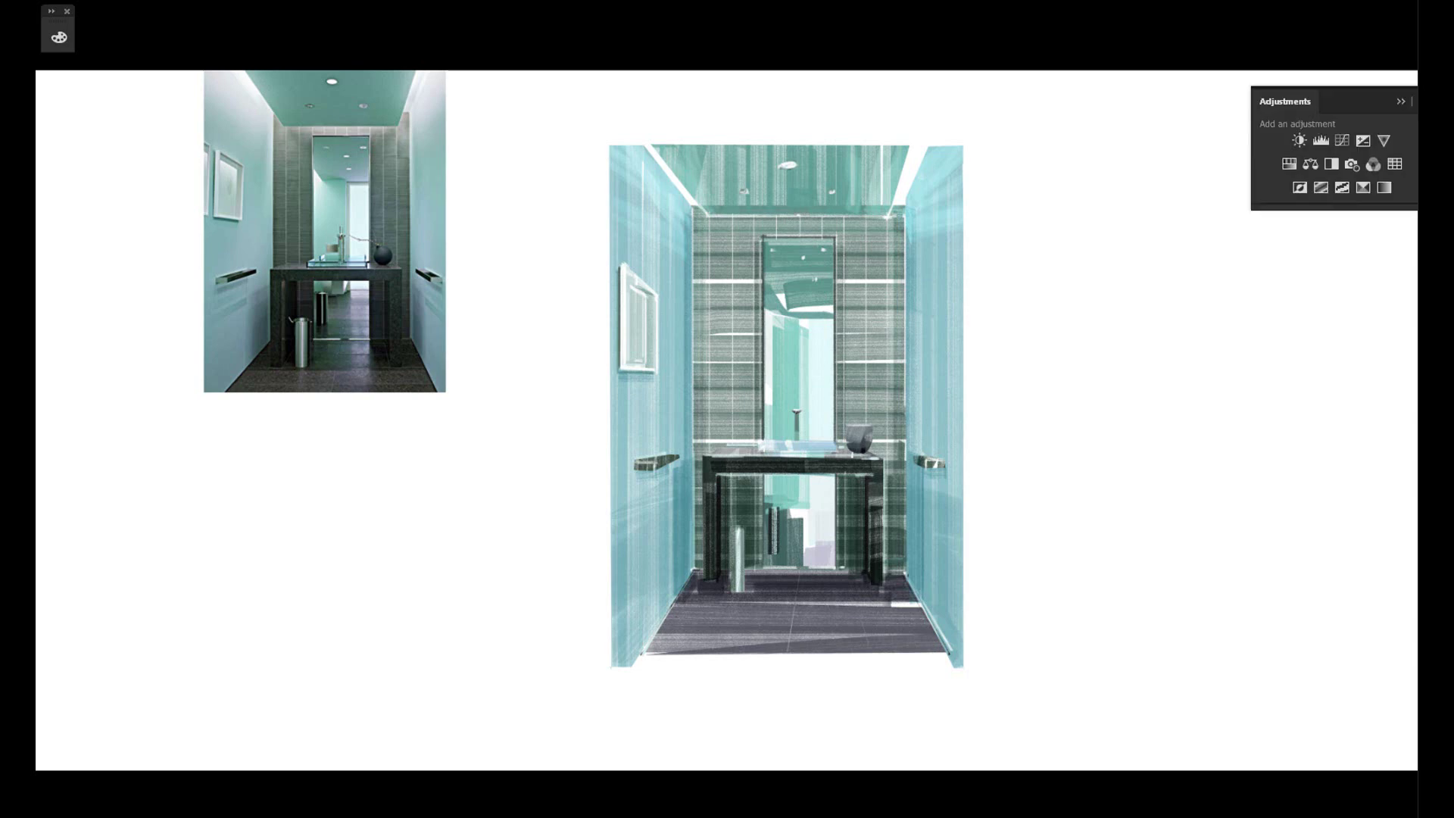
pyautogui.click(1317, 162)
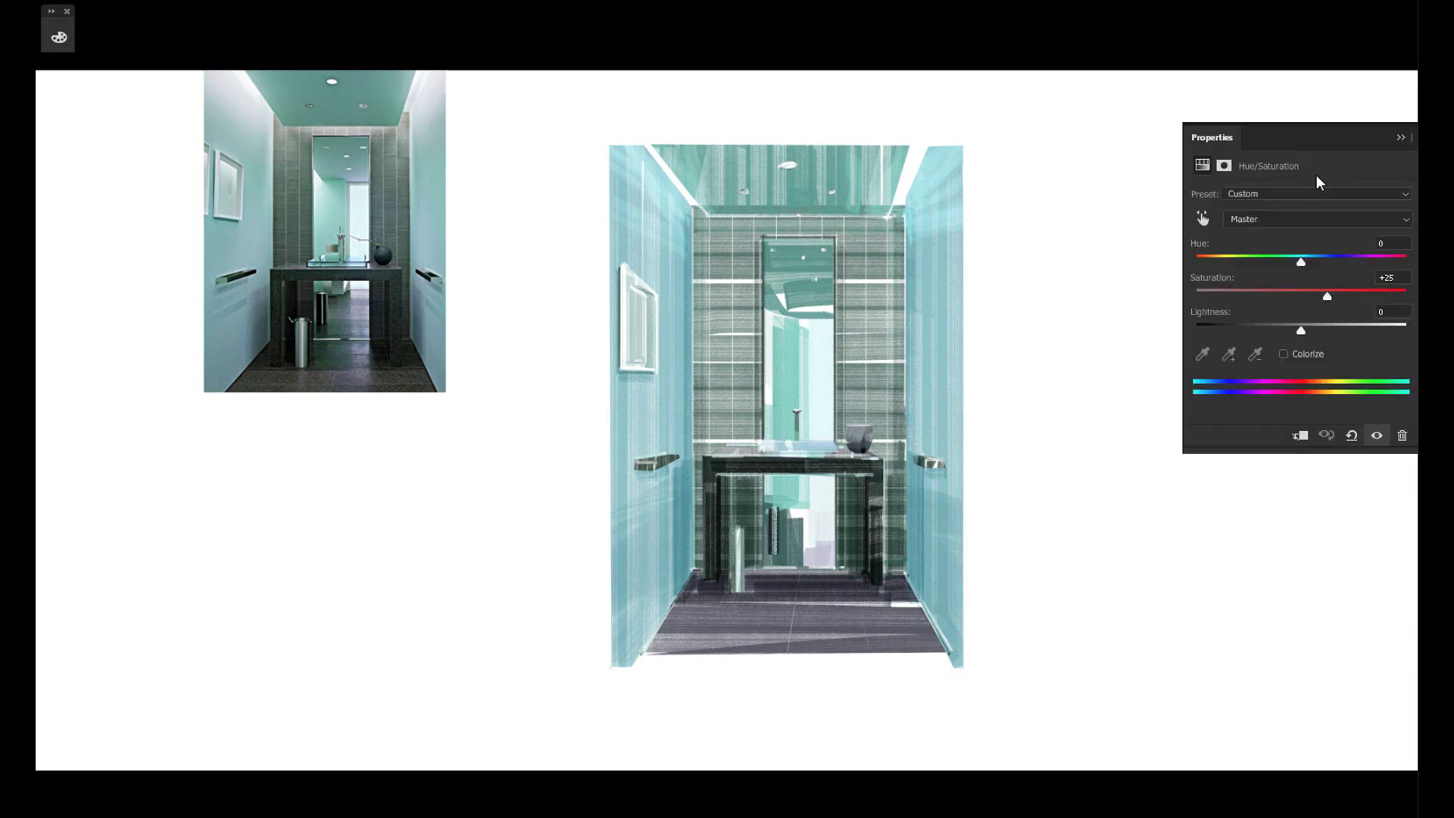
pyautogui.click(1288, 195)
# Fine-tune the Color Balance shadow sliders, easing Blue back to +40.
pyautogui.moveTo(1278, 234); pyautogui.dragTo(1275, 263)
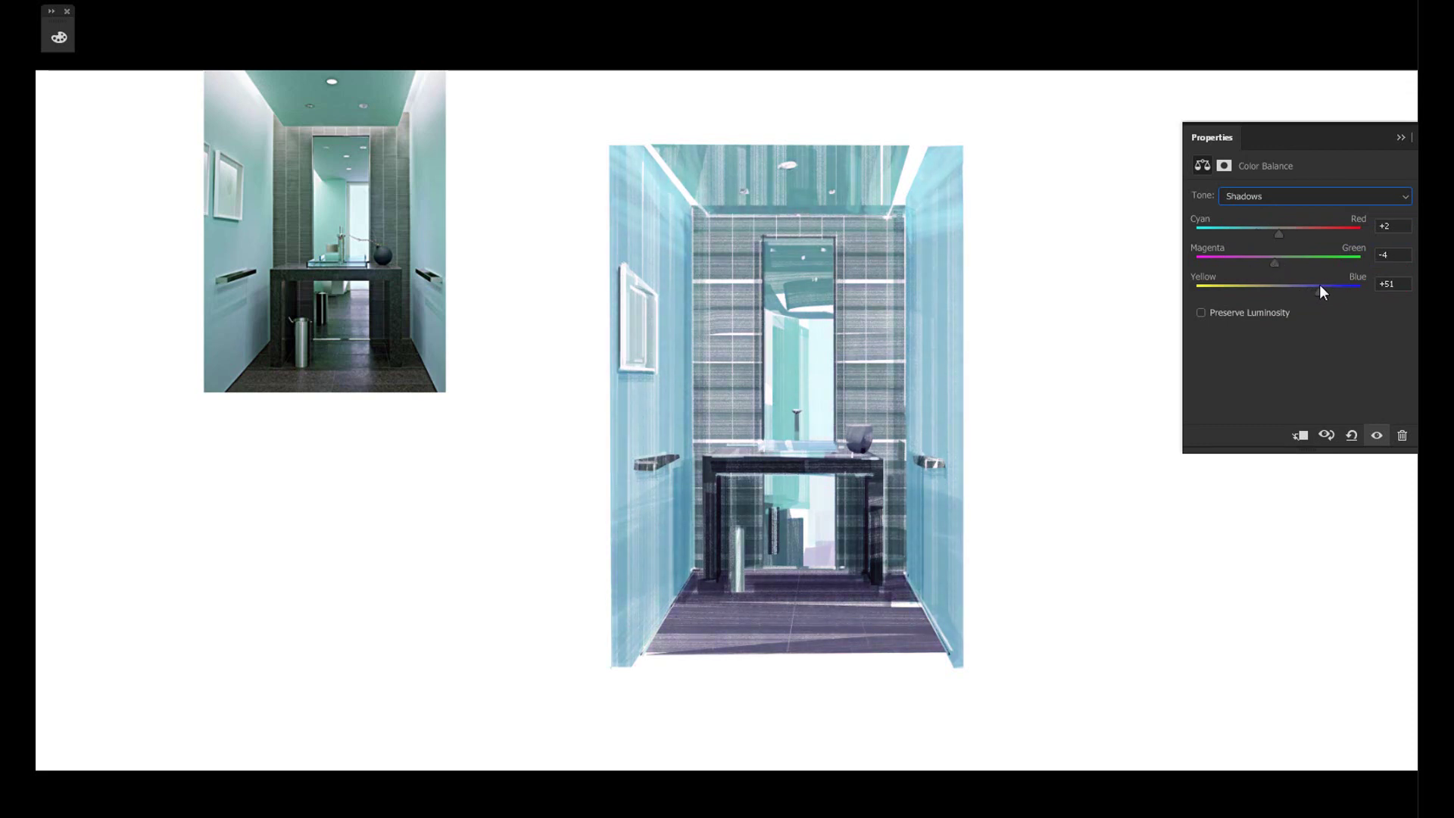
pyautogui.click(1401, 137)
pyautogui.moveTo(1262, 260); pyautogui.dragTo(1286, 260)
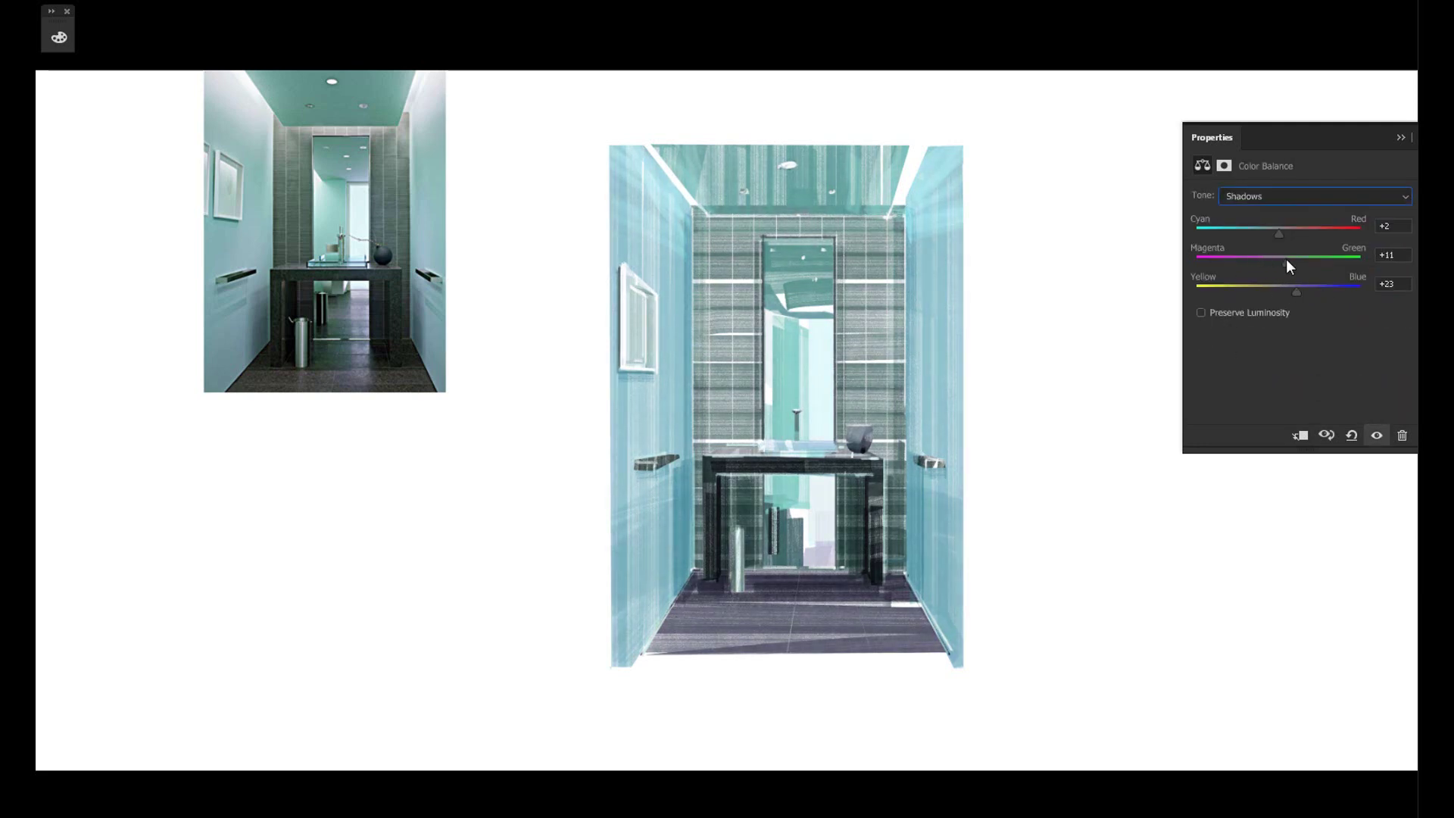
pyautogui.click(1402, 138)
# Set midtone magenta–green to +6 and warm the highlights to Red +7, Blue −22.
pyautogui.click(1342, 167)
pyautogui.moveTo(1278, 262); pyautogui.dragTo(1282, 262)
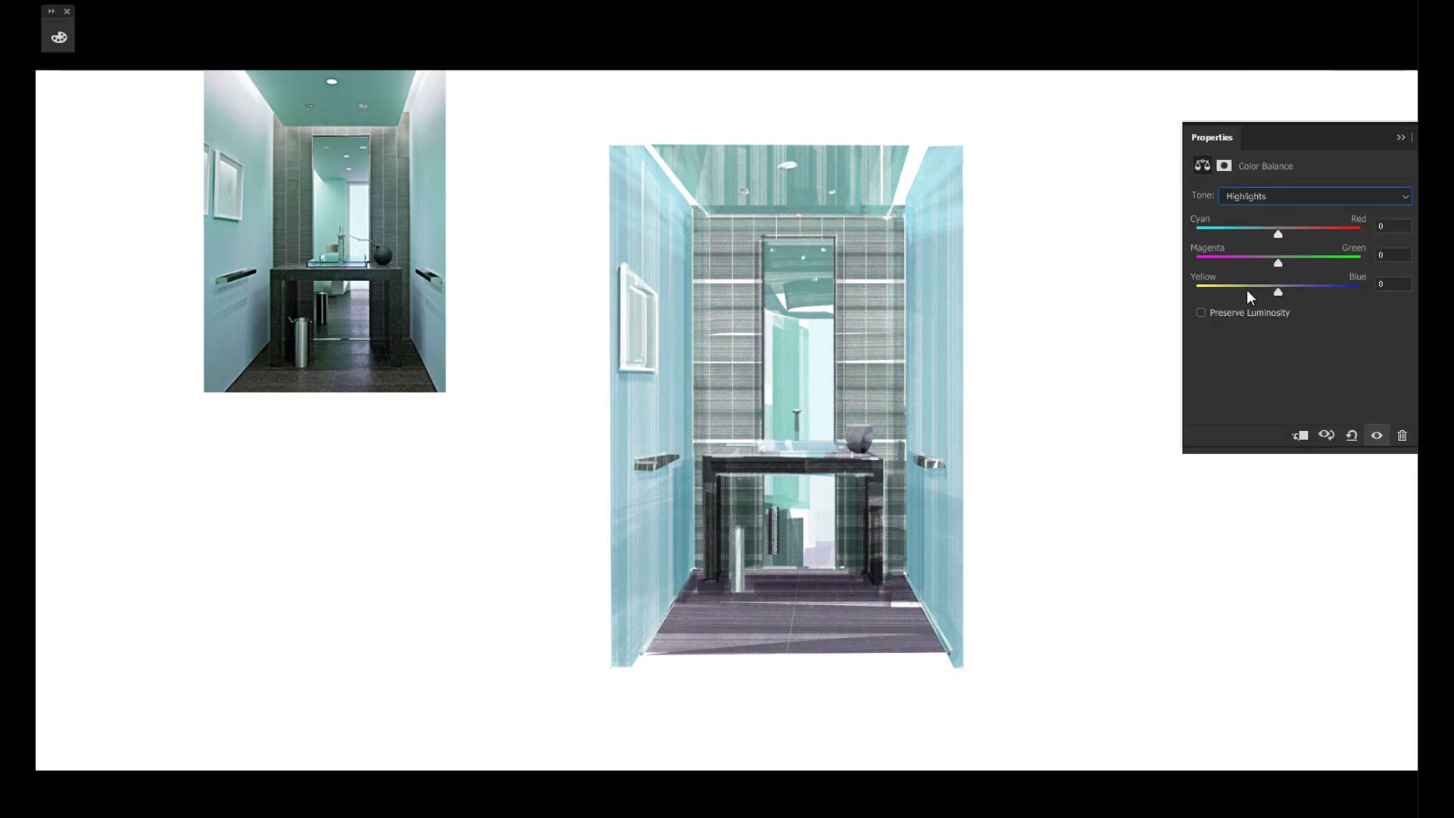
pyautogui.click(1285, 232)
pyautogui.moveTo(1247, 292); pyautogui.dragTo(1295, 292)
pyautogui.click(1401, 137)
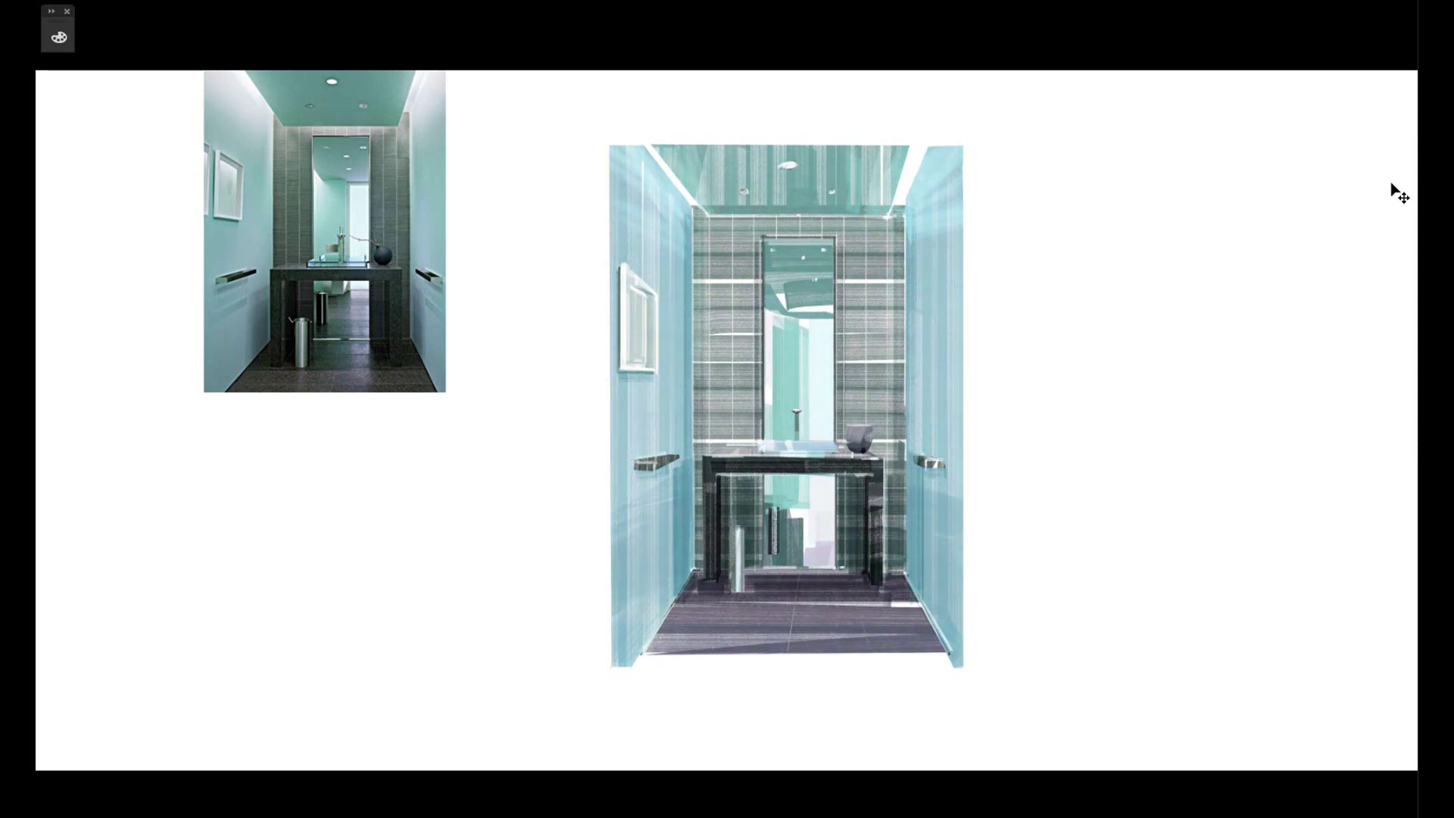
pyautogui.keyDown('alt'); pyautogui.click(1113, 303); pyautogui.keyUp('alt')
pyautogui.click(1059, 381)
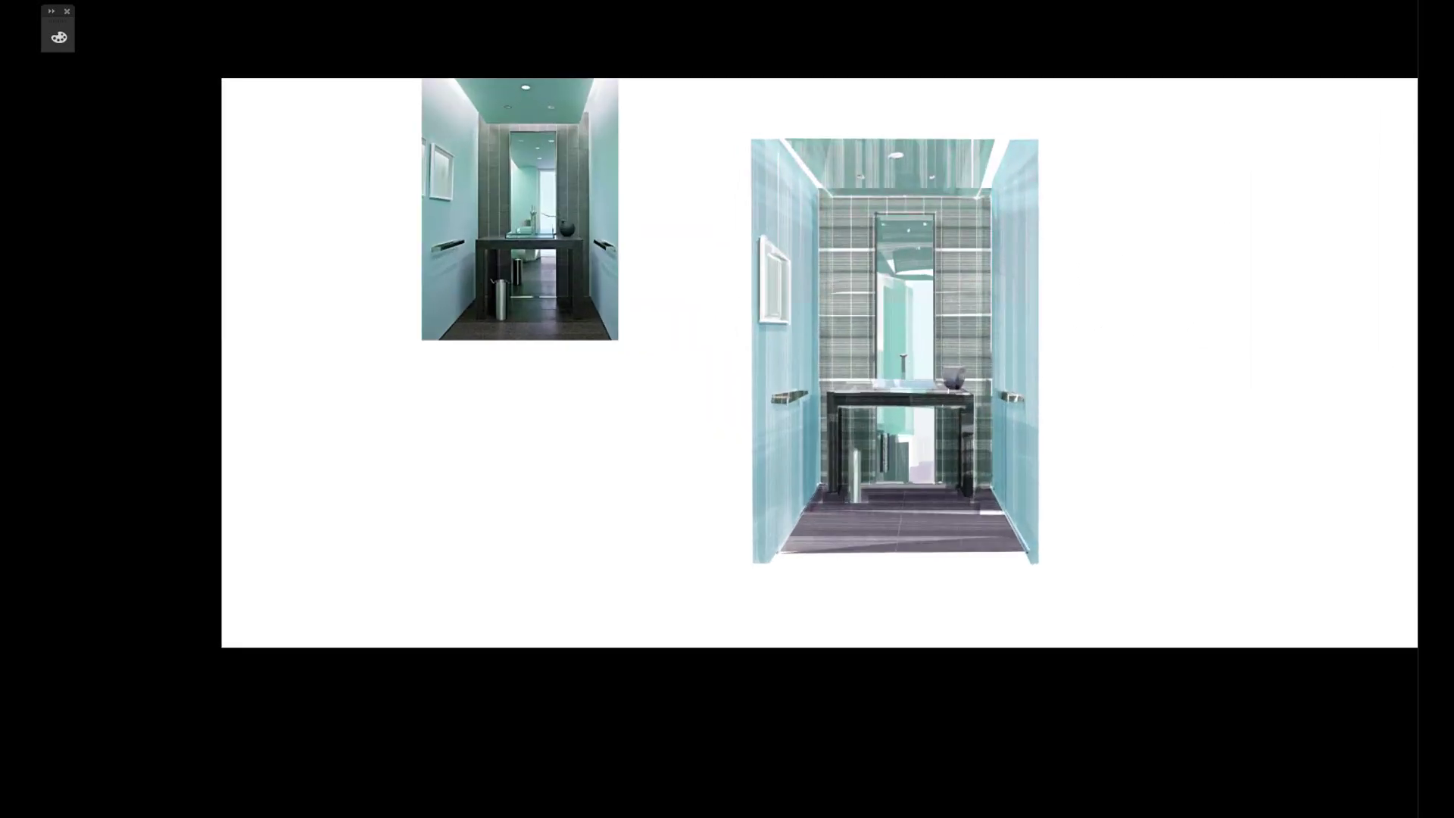
# Add a Levels adjustment with input levels 5, 1.05 and 255.
pyautogui.moveTo(1321, 329)
pyautogui.mouseDown()
pyautogui.moveTo(1334, 322)
pyautogui.moveTo(1248, 322)
pyautogui.moveTo(1318, 322)
pyautogui.mouseUp()
pyautogui.moveTo(1221, 328); pyautogui.dragTo(1223, 324)
pyautogui.click(1246, 390)
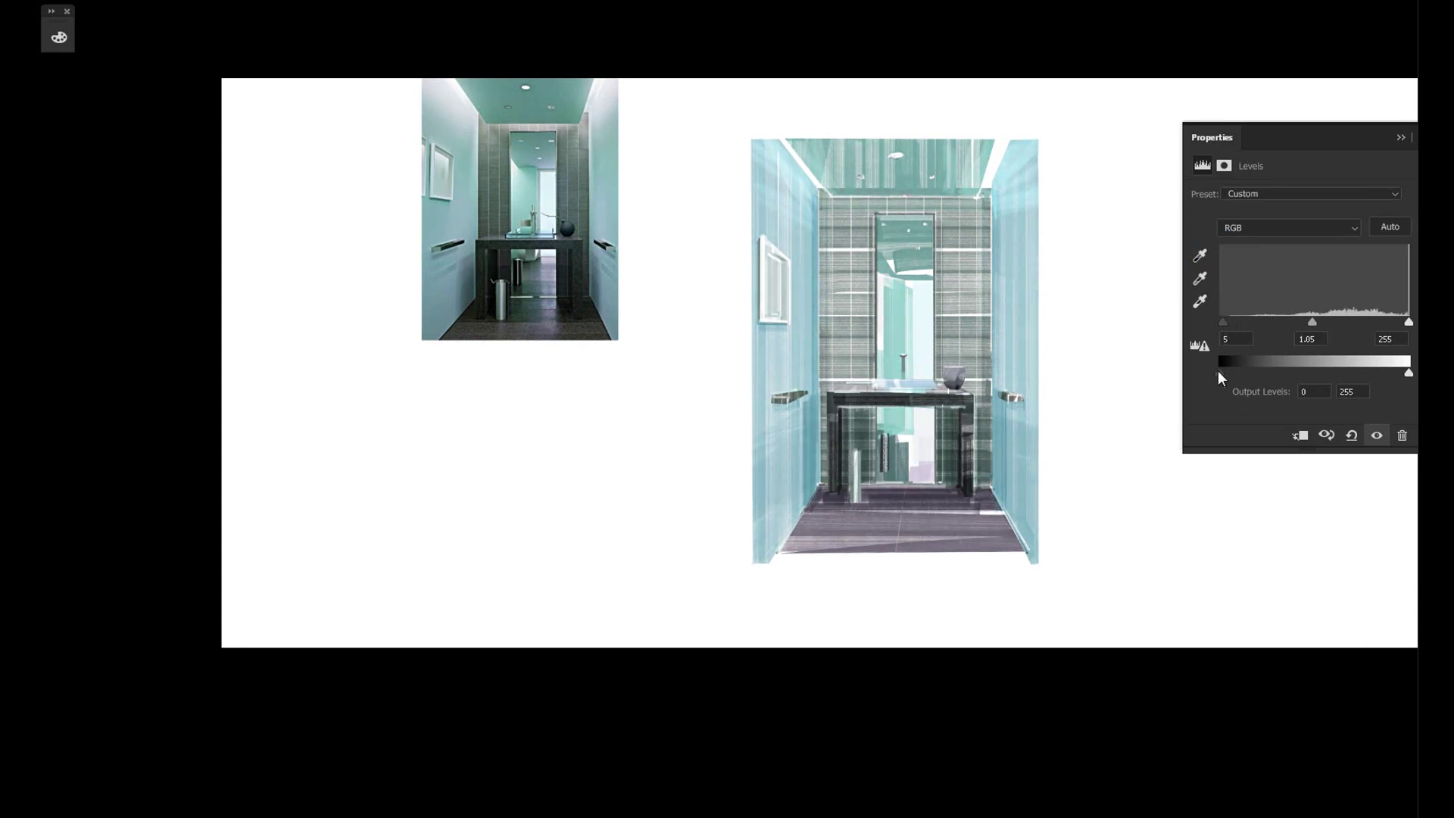
pyautogui.press('Return')
pyautogui.scroll(2, 1282, 384)
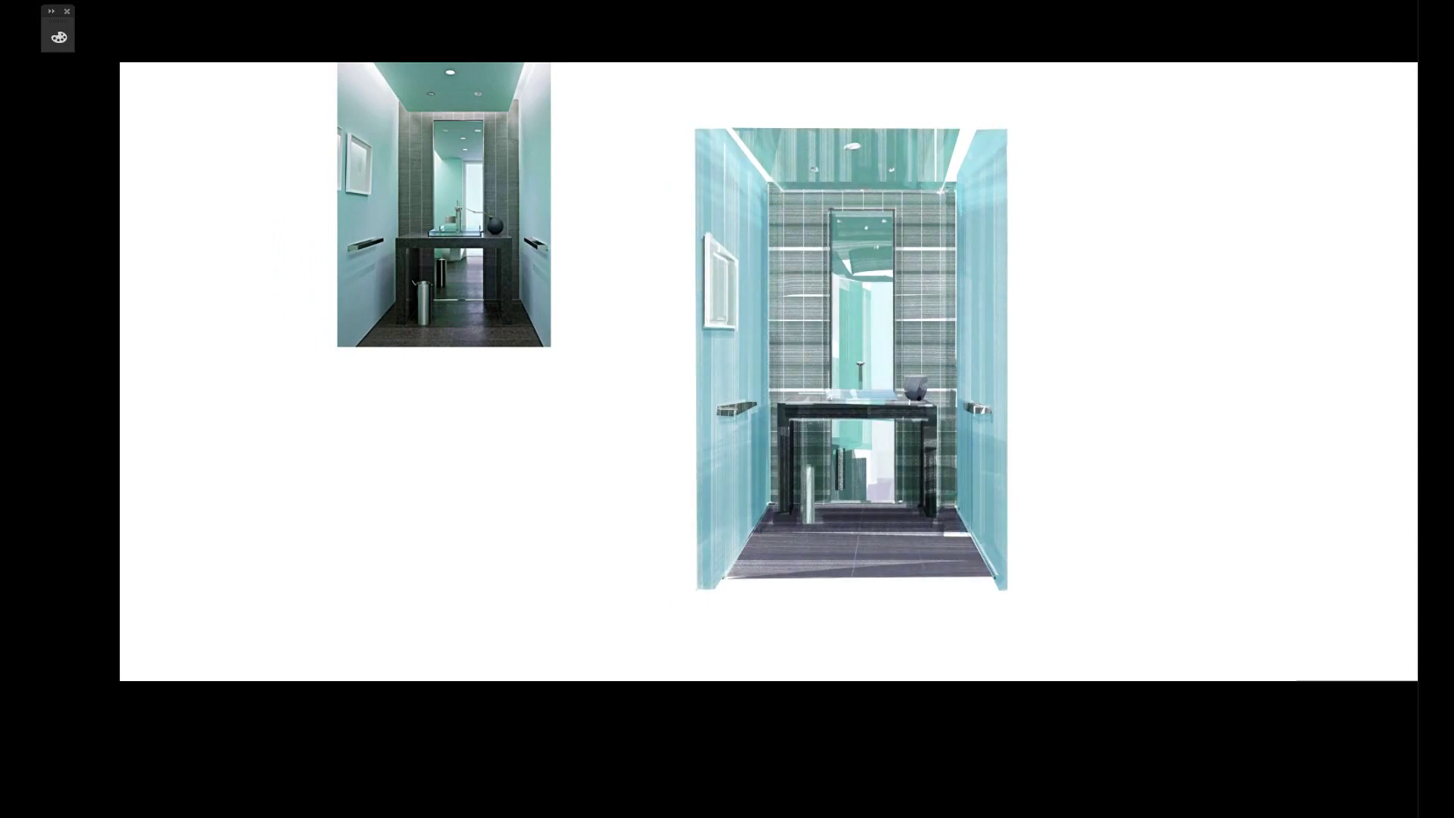
pyautogui.scroll(1, 1172, 338)
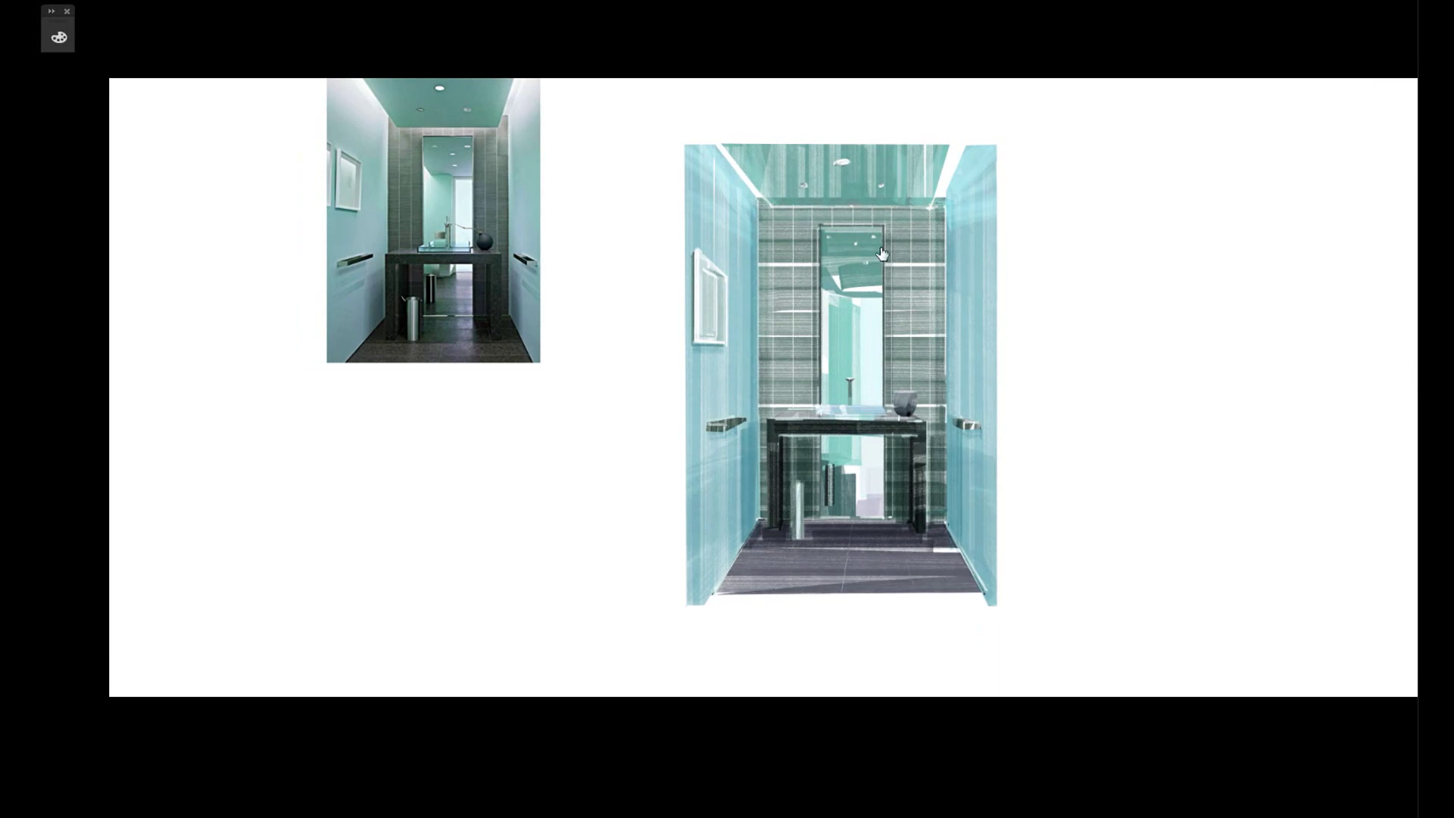
# Paint a darker ceiling band above the back wall and cover stray grey marks below the render.
pyautogui.moveTo(659, 106); pyautogui.dragTo(1024, 635)
pyautogui.click(1125, 523)
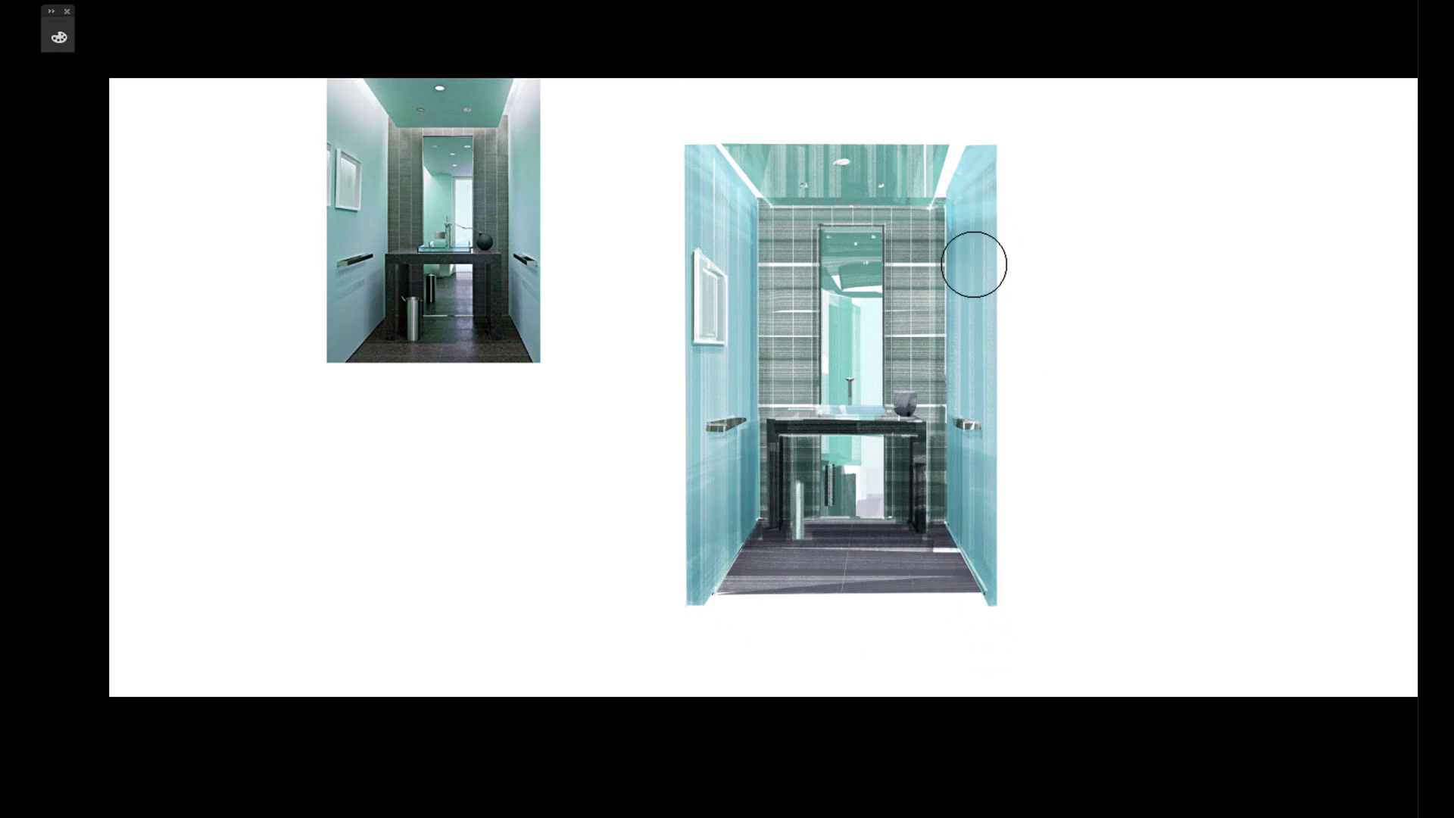
pyautogui.moveTo(802, 202); pyautogui.dragTo(912, 195)
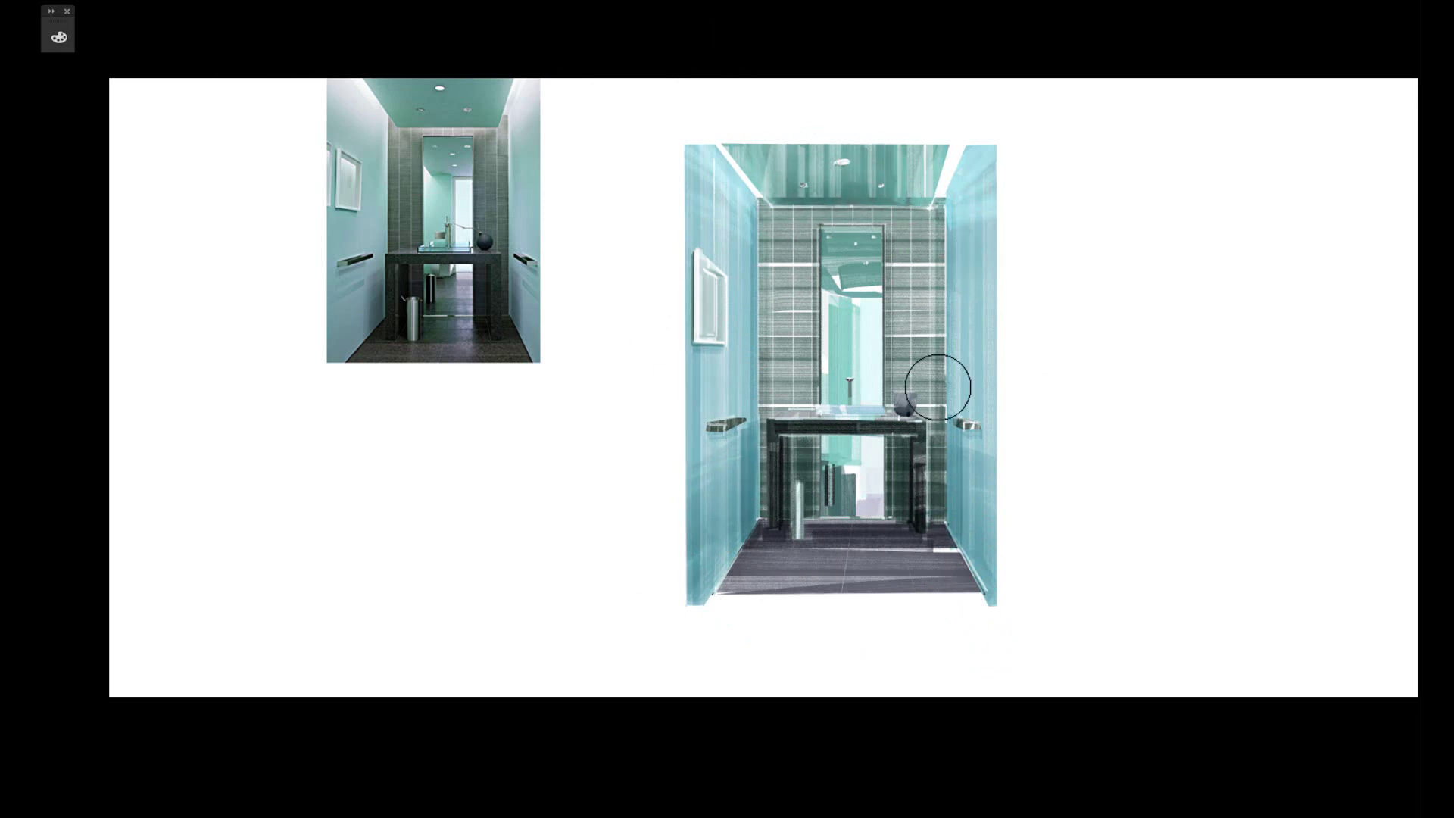
pyautogui.moveTo(938, 383); pyautogui.dragTo(1006, 597)
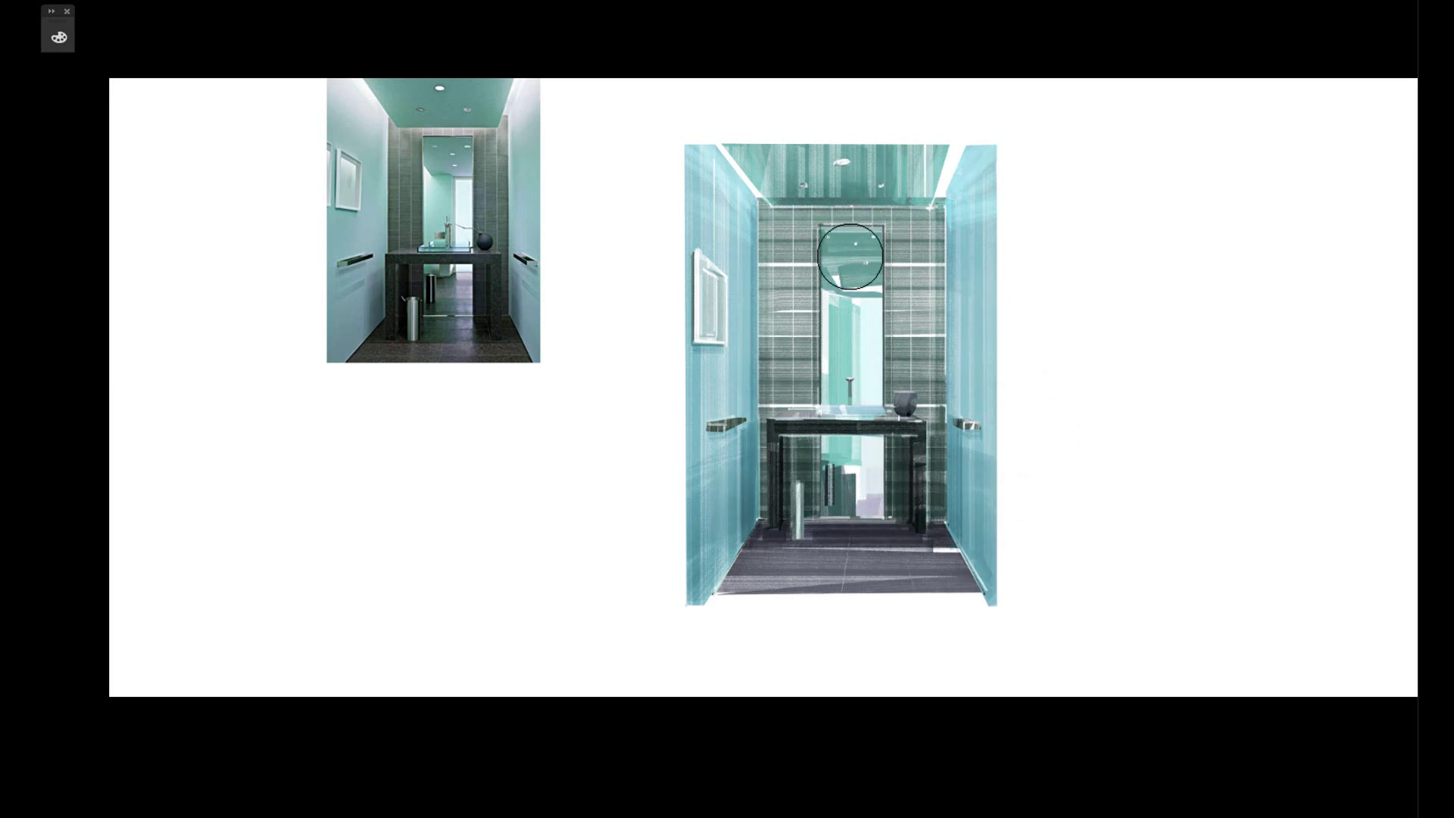
# Switch to the Move tool and resize the brush smaller, then much larger.
pyautogui.press('v')
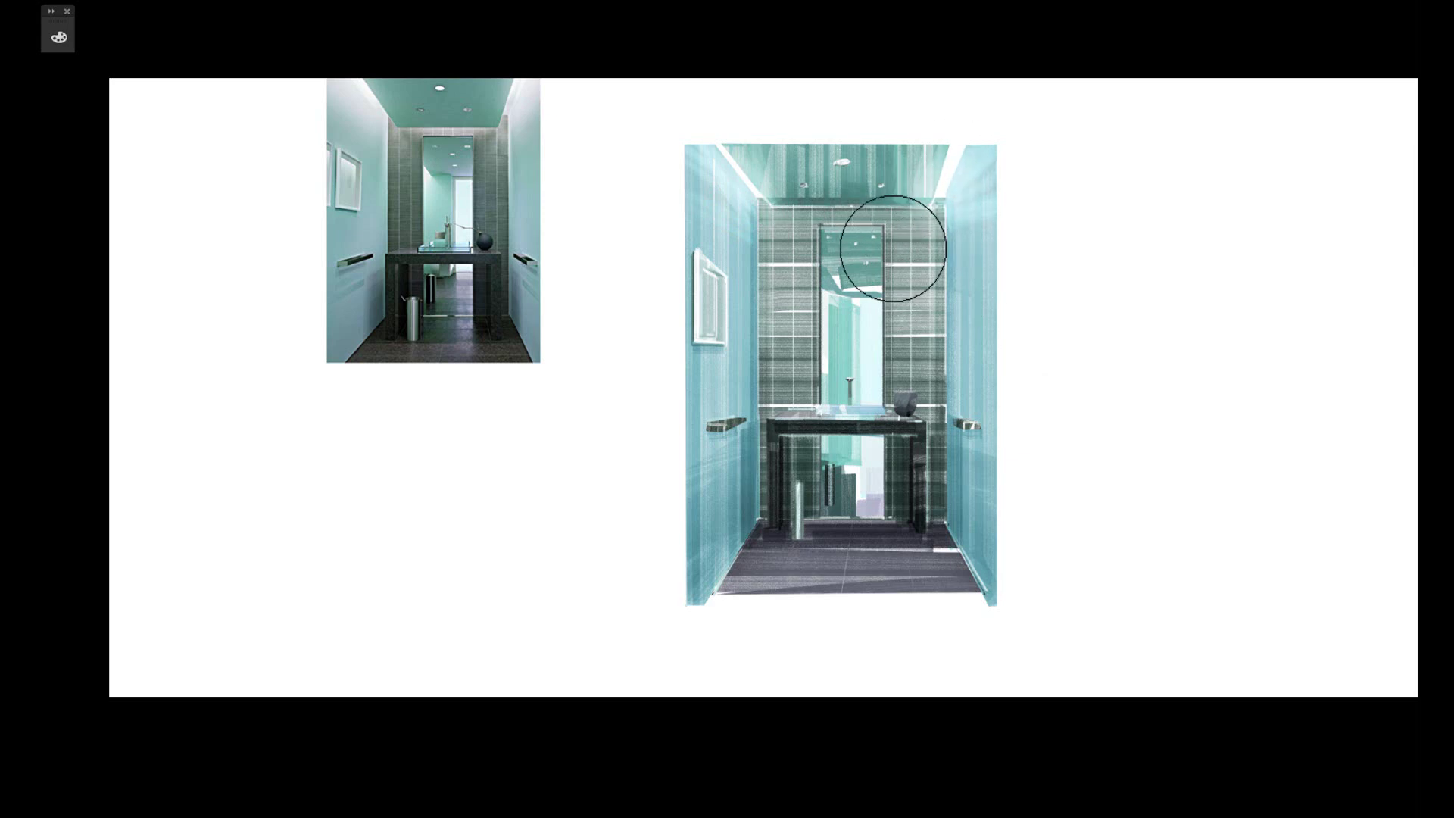
pyautogui.press('[')
pyautogui.press('[')
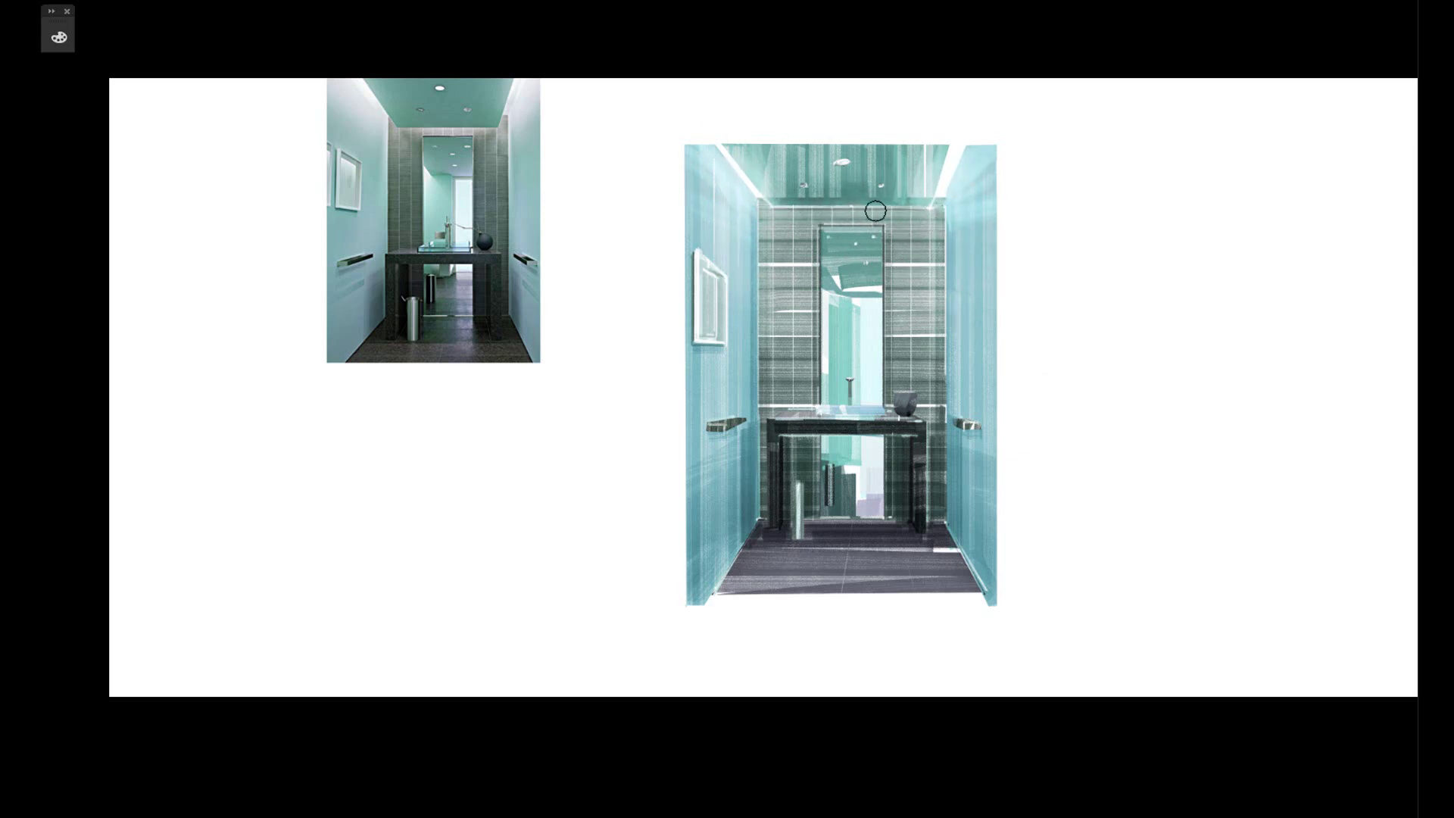
pyautogui.press('[')
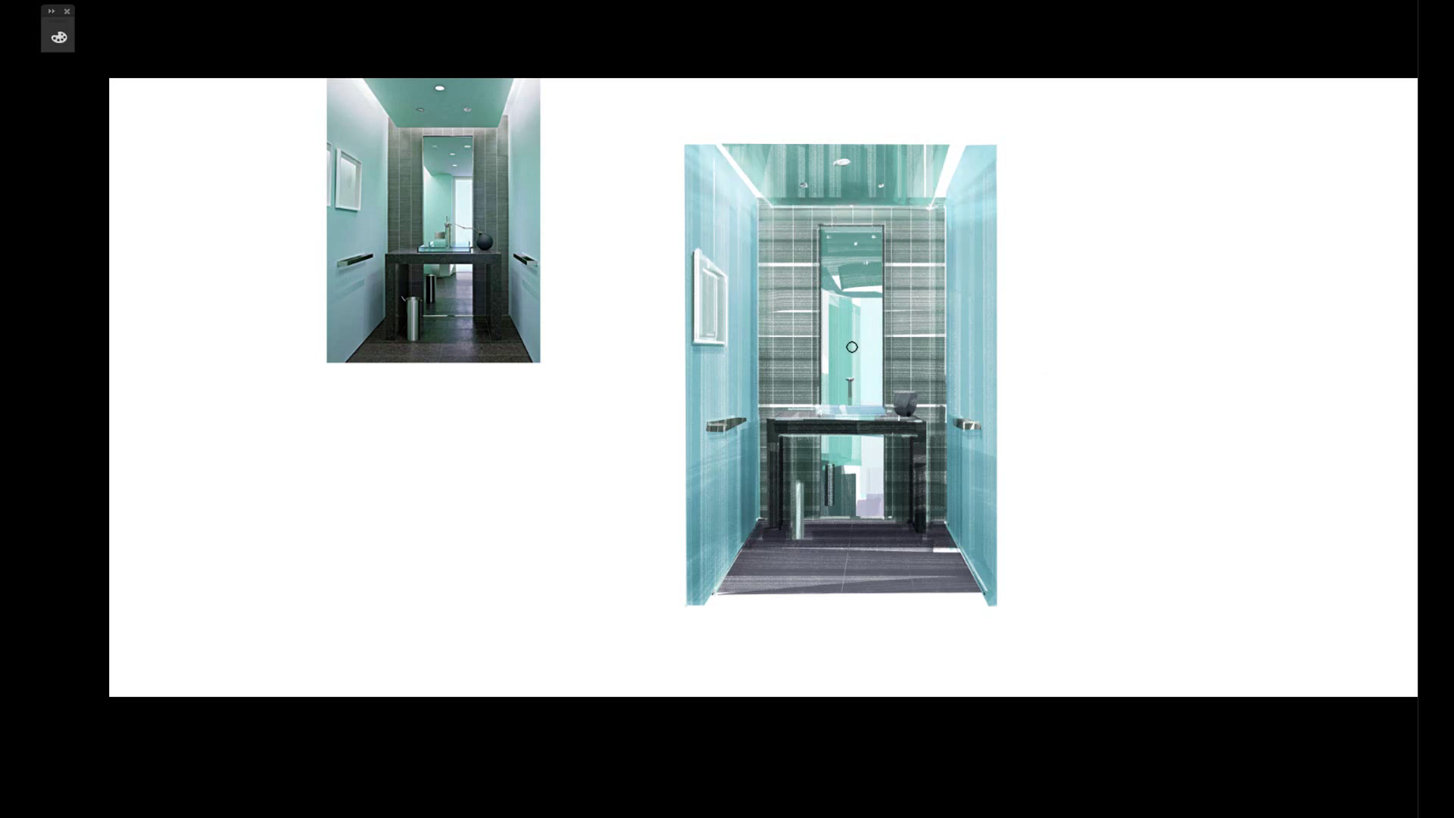
pyautogui.press(']')
pyautogui.press(']')
pyautogui.press(']')
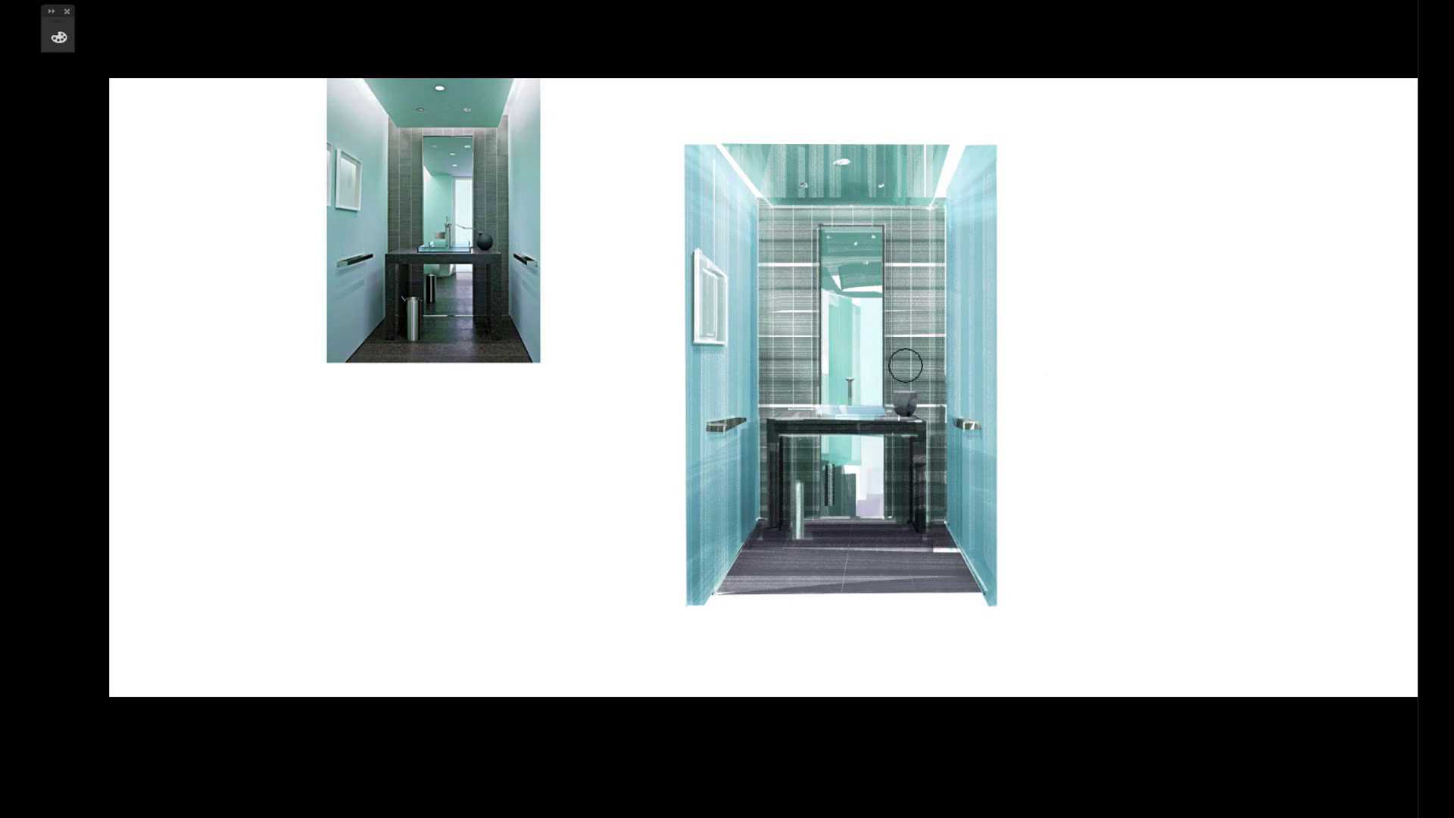